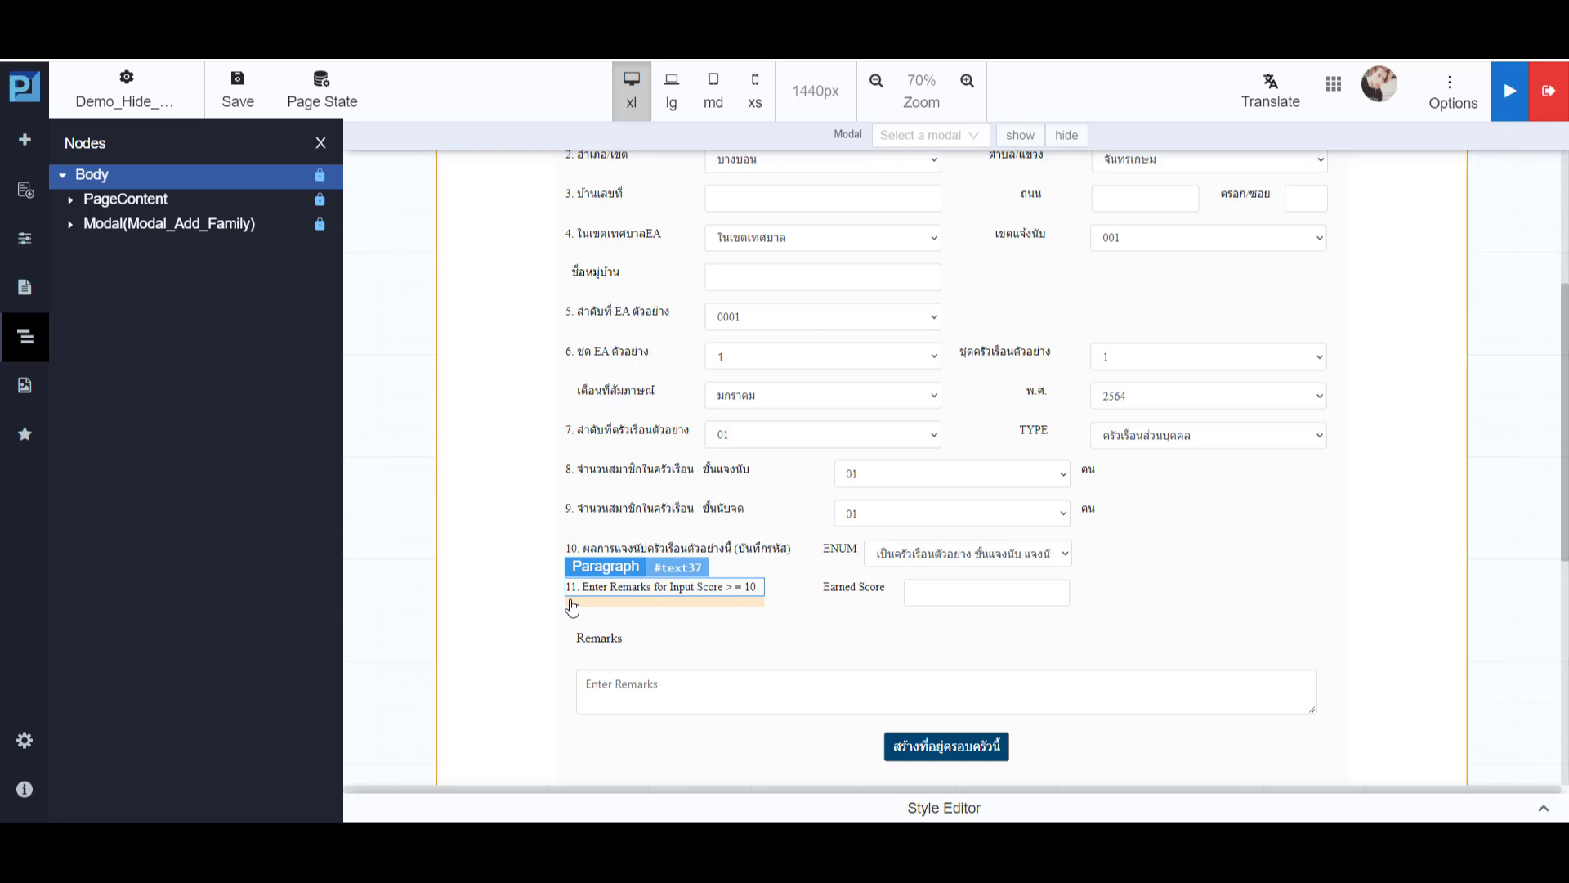
- Enable Hidden On Load for the Remarks container and save the page
{"action": "left_click", "coordinate": [569, 668]}
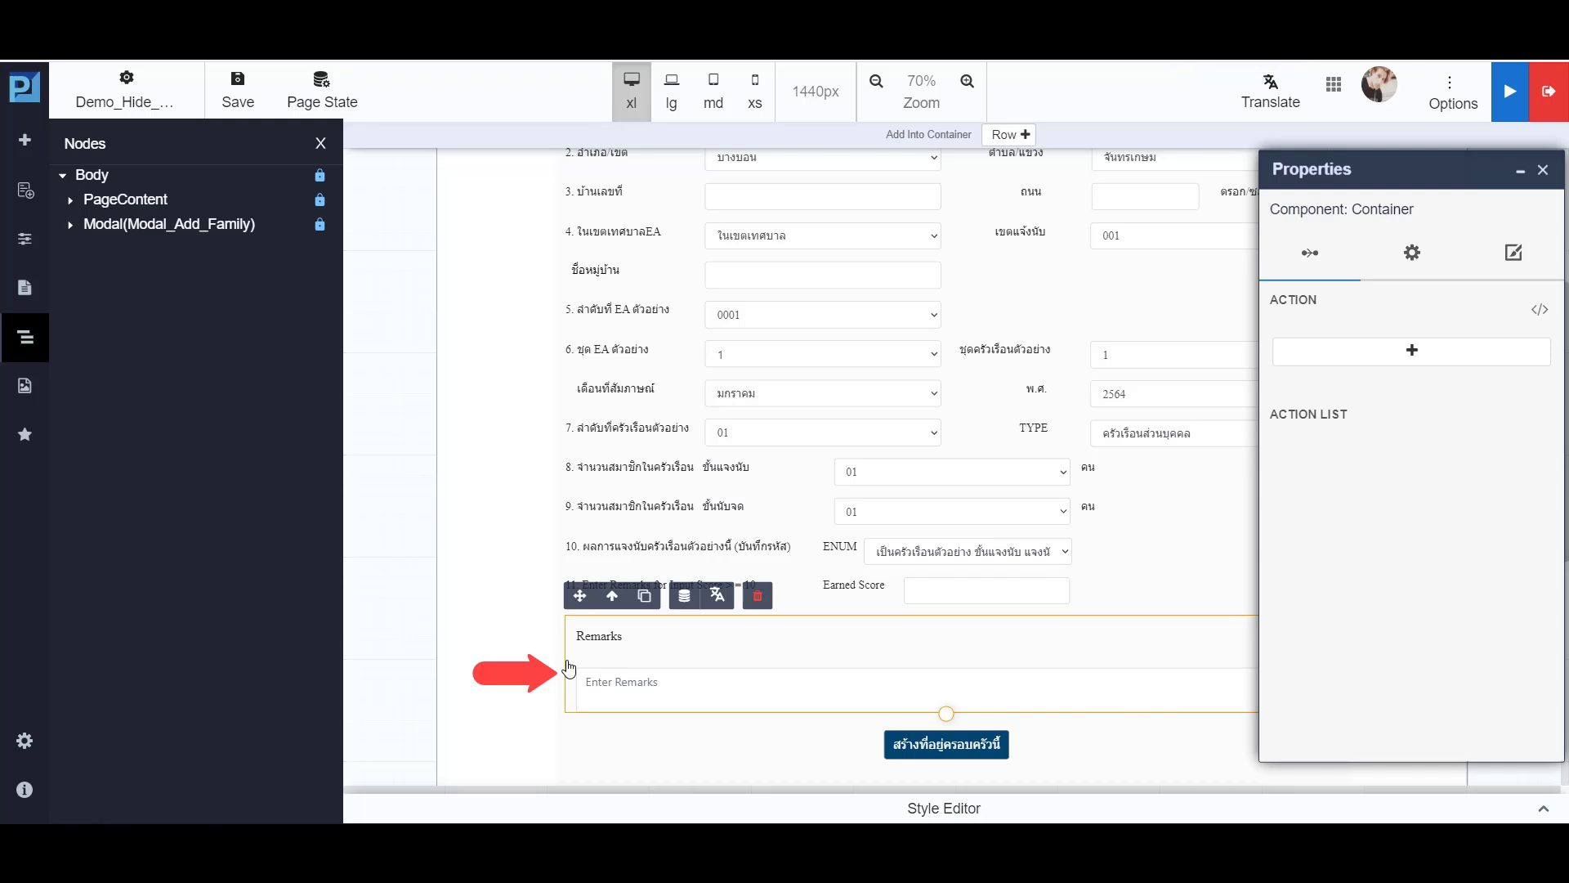
{"action": "left_click", "coordinate": [1431, 254]}
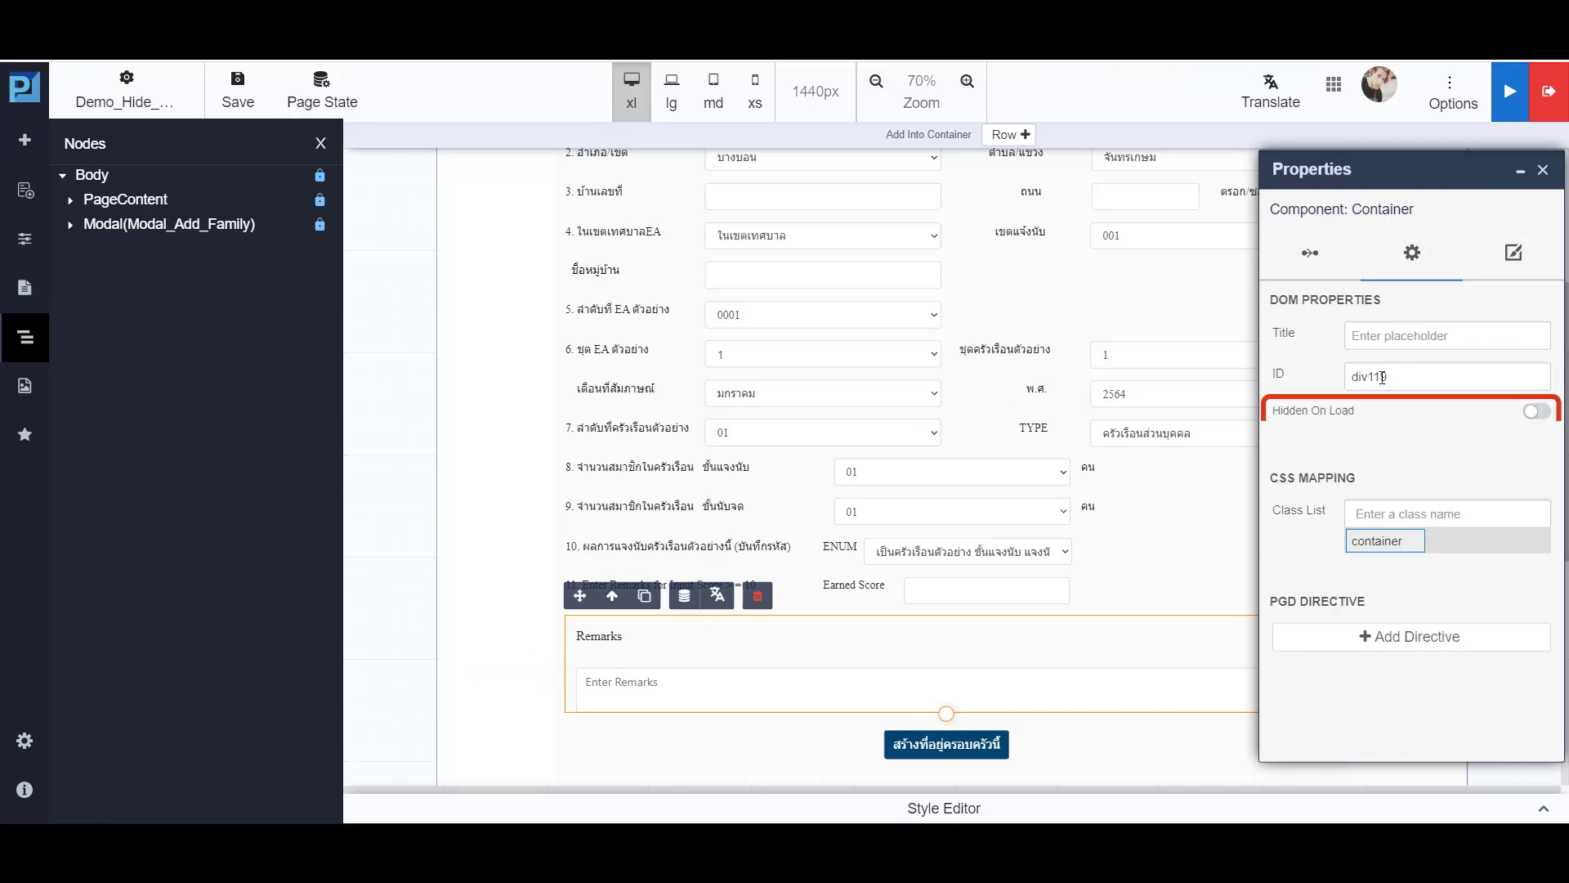
{"action": "left_click", "coordinate": [1536, 412]}
{"action": "left_click", "coordinate": [1545, 175]}
{"action": "left_click", "coordinate": [235, 94]}
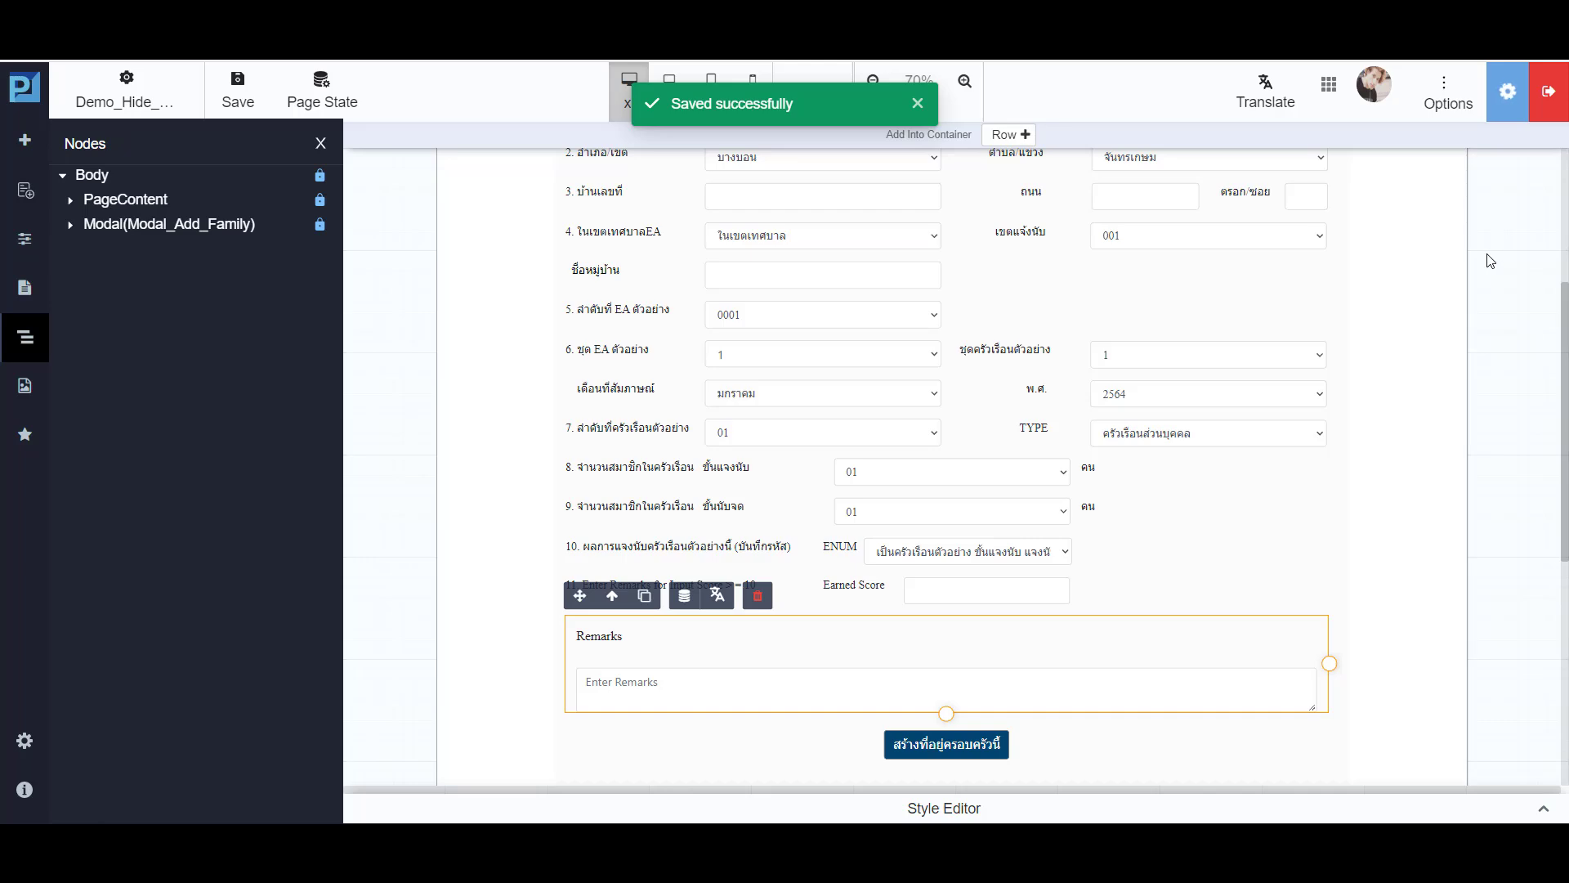
- Build the application and check the area below the Earned Score field in the preview
{"action": "left_click", "coordinate": [1508, 91]}
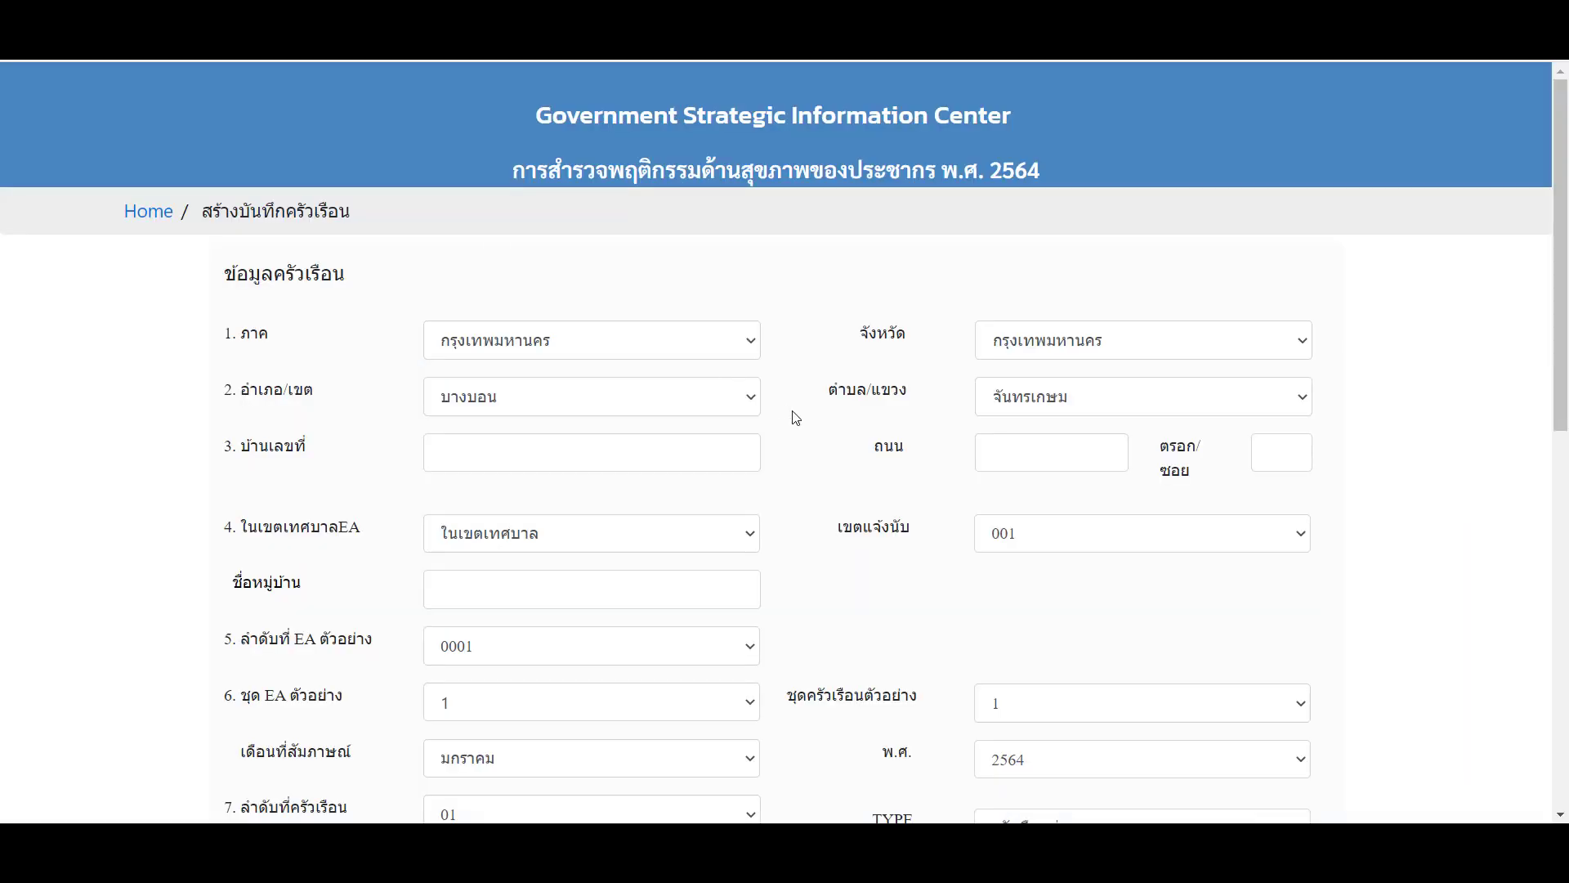
{"action": "scroll", "coordinate": [795, 417], "scroll_direction": "down", "scroll_amount": 7}
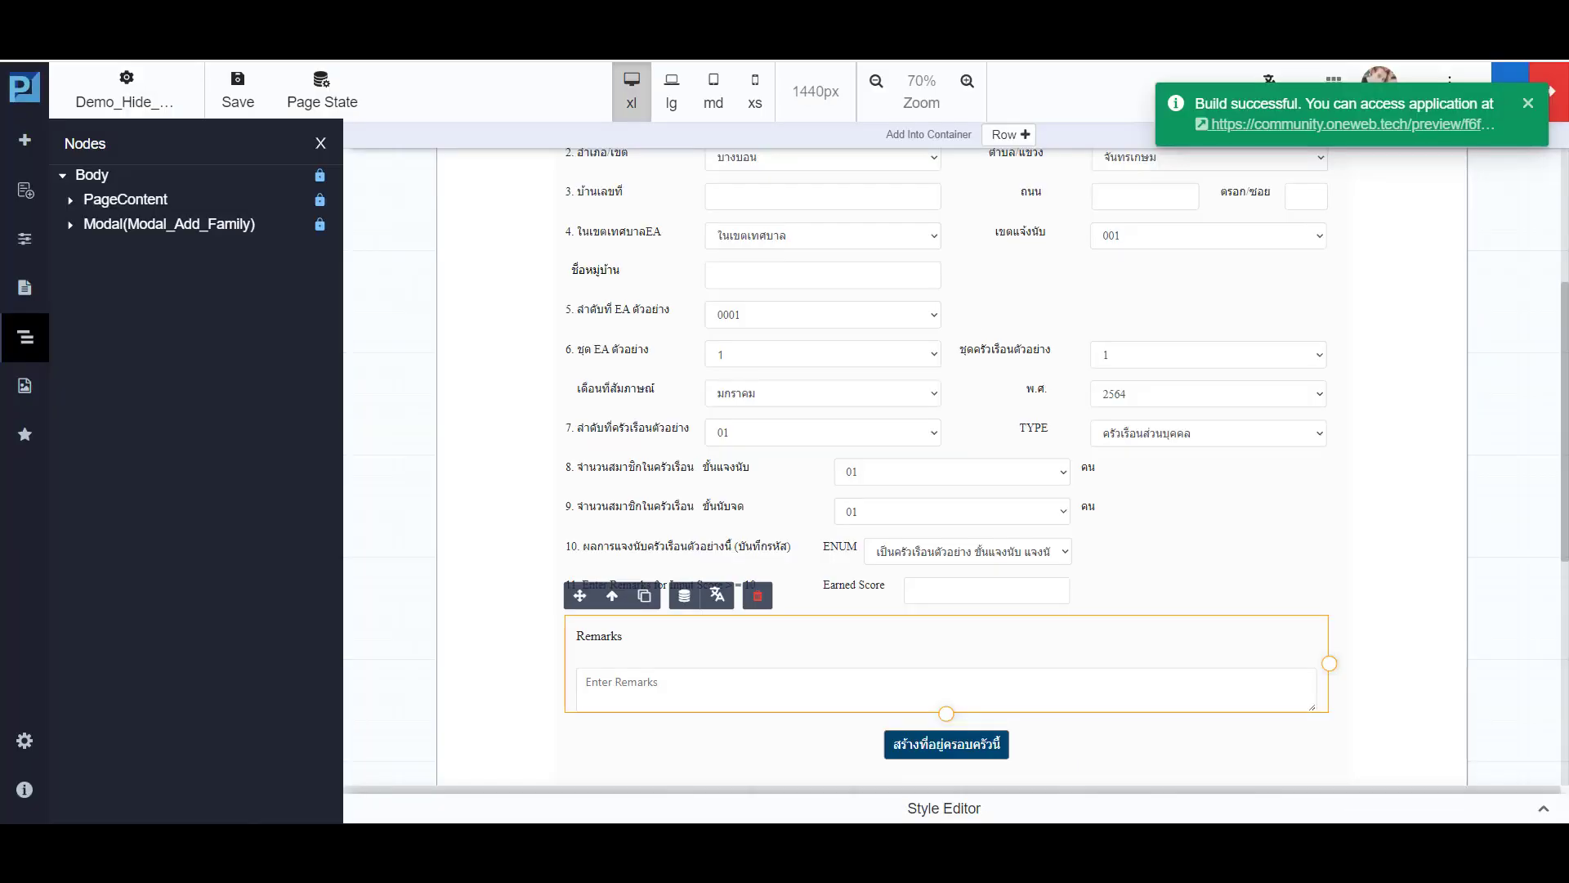
- Add a JavaScript action to PageContent for the load event with the function name hideonload101
{"action": "left_click", "coordinate": [94, 204]}
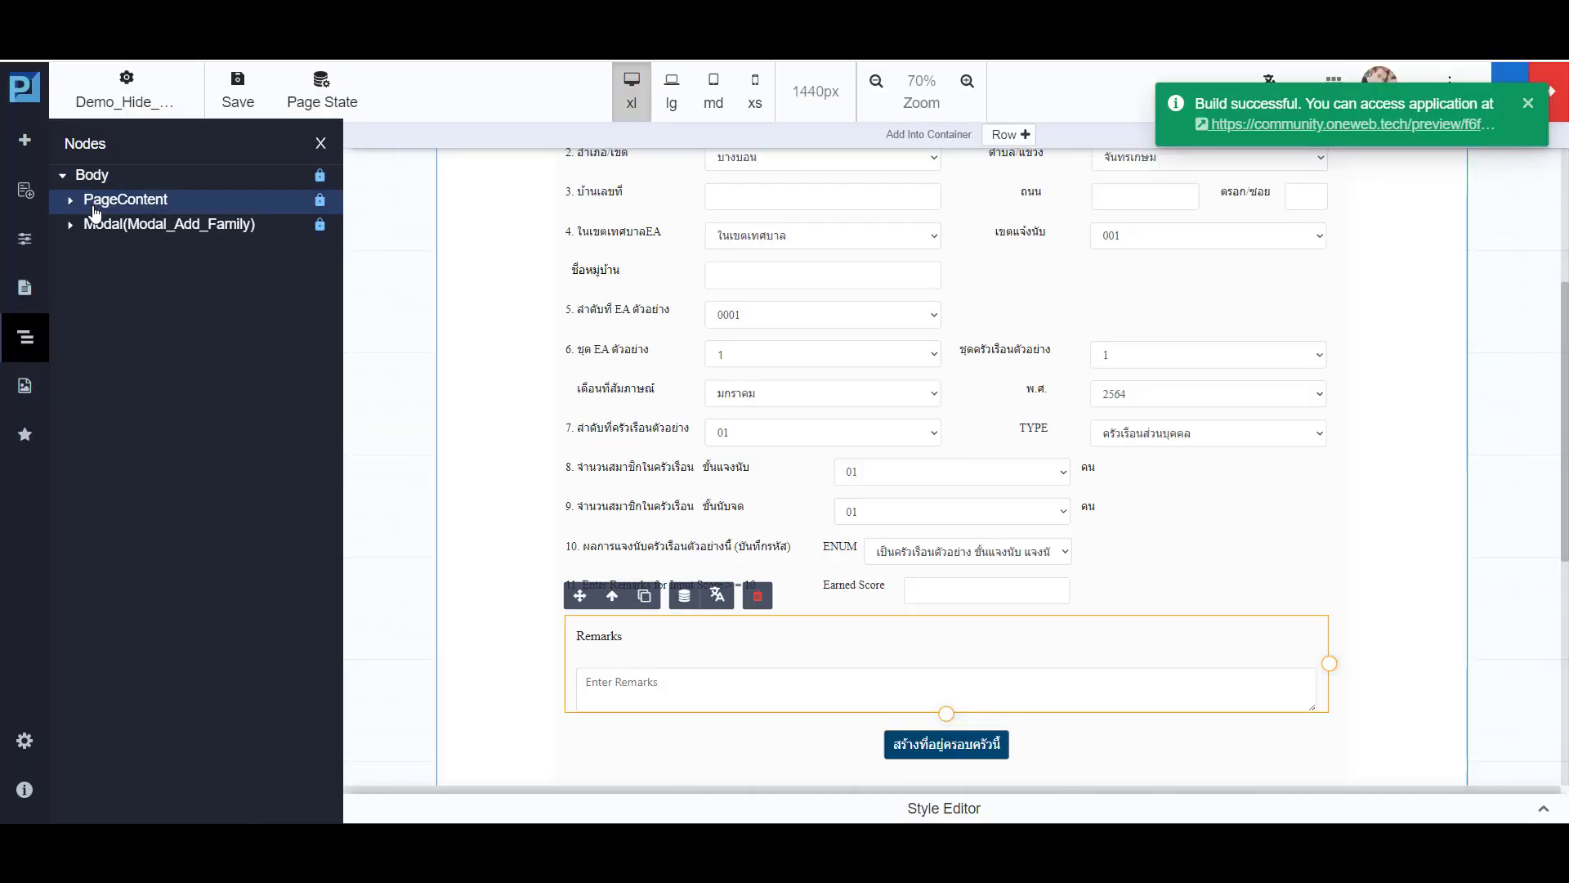
{"action": "double_click", "coordinate": [94, 208]}
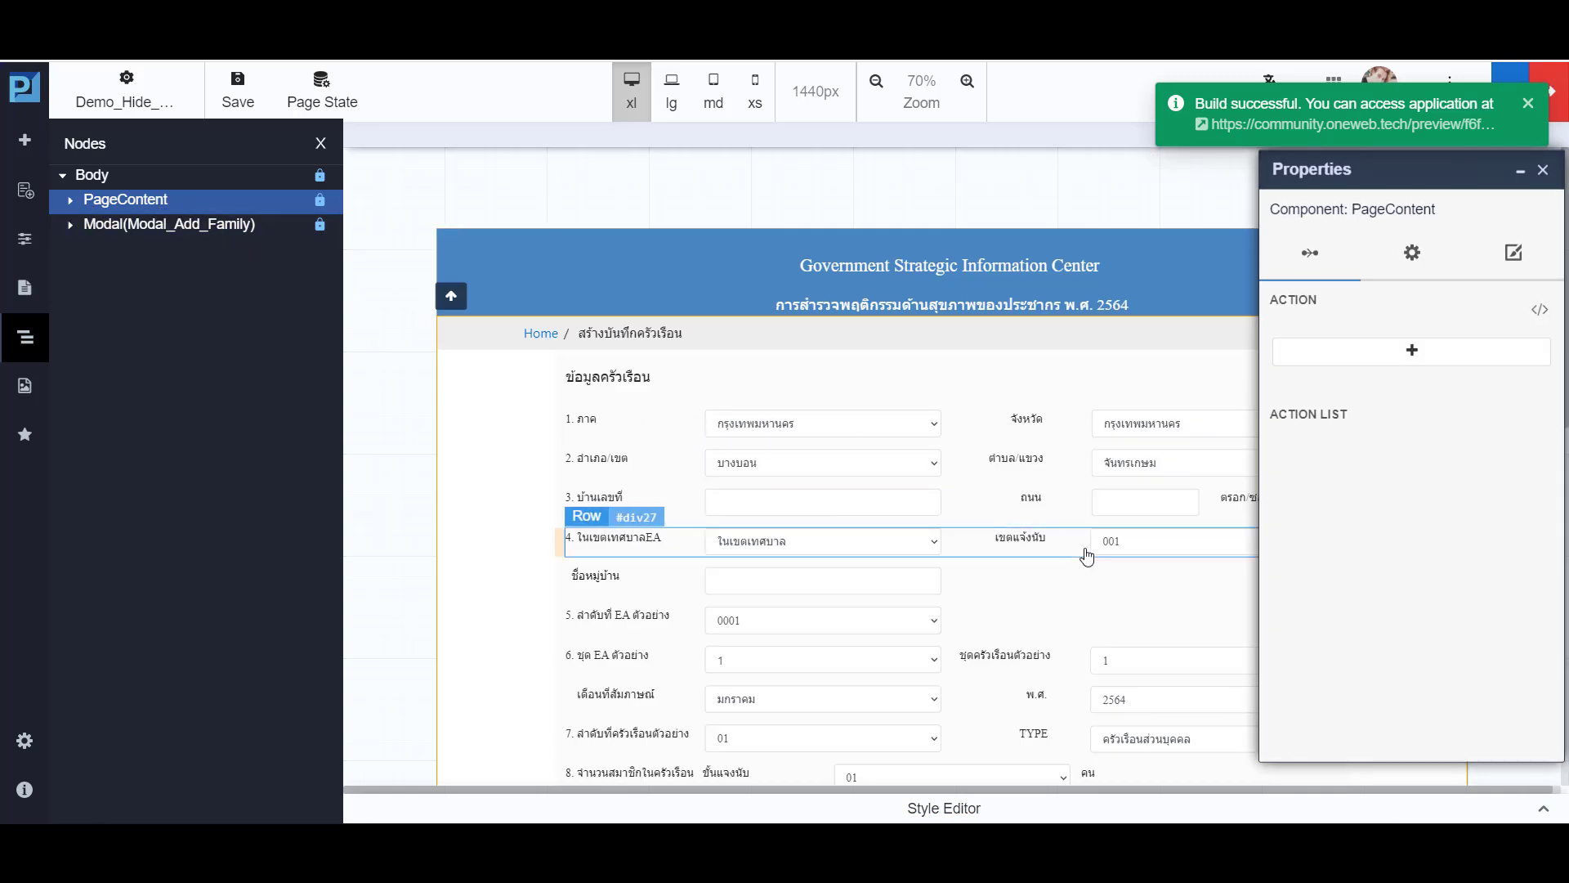
{"action": "scroll", "coordinate": [1085, 553], "scroll_direction": "down", "scroll_amount": 4}
{"action": "scroll", "coordinate": [1144, 507], "scroll_direction": "up", "scroll_amount": 3}
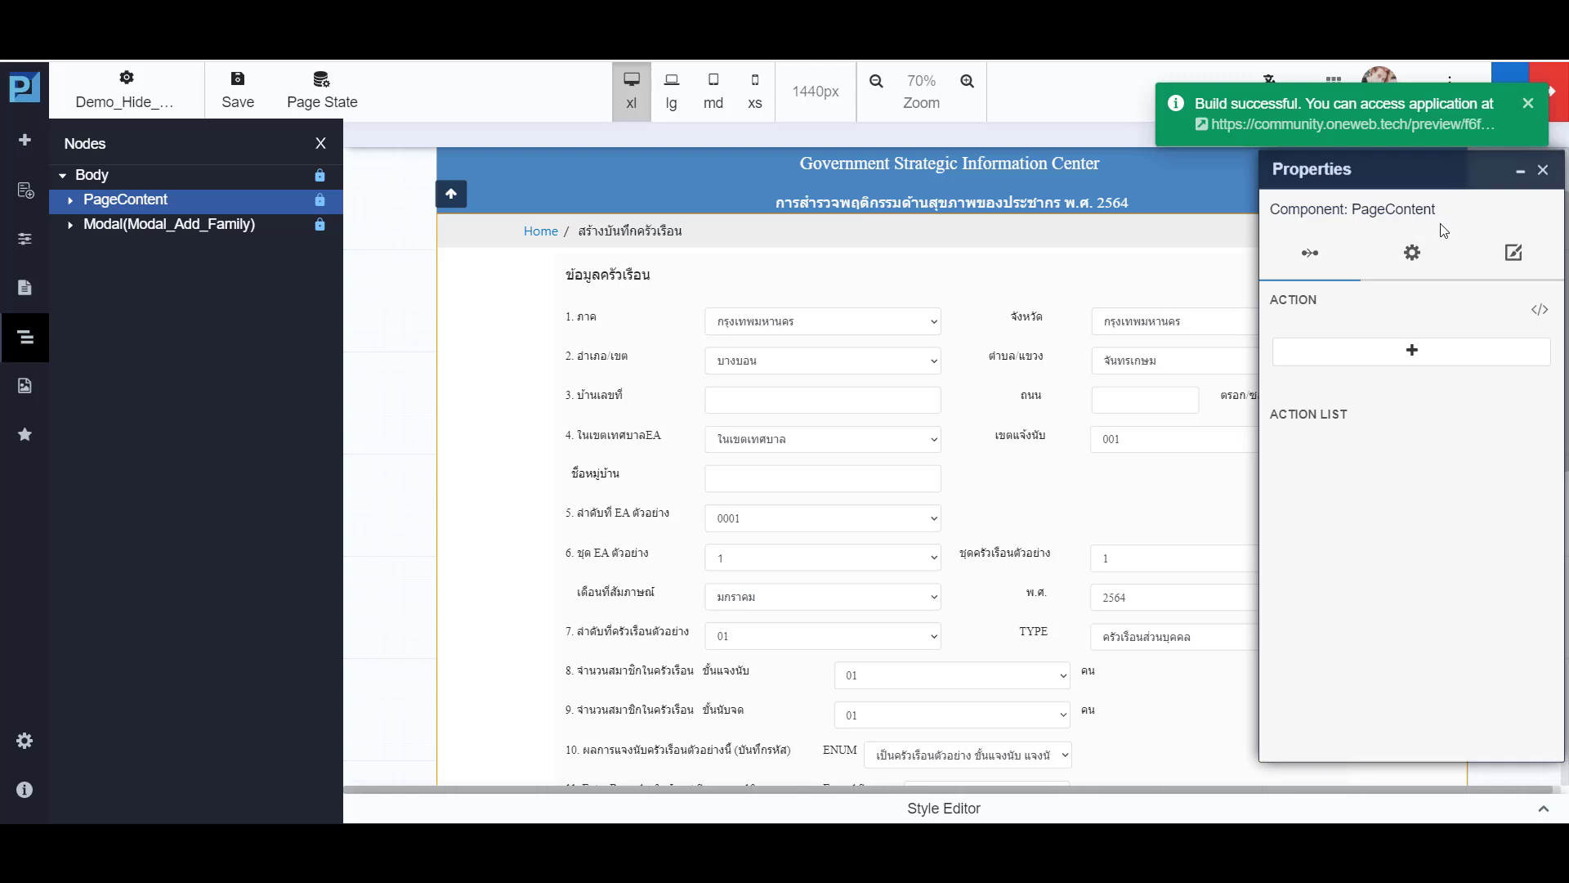
{"action": "left_click", "coordinate": [1401, 350]}
{"action": "left_click", "coordinate": [1350, 339]}
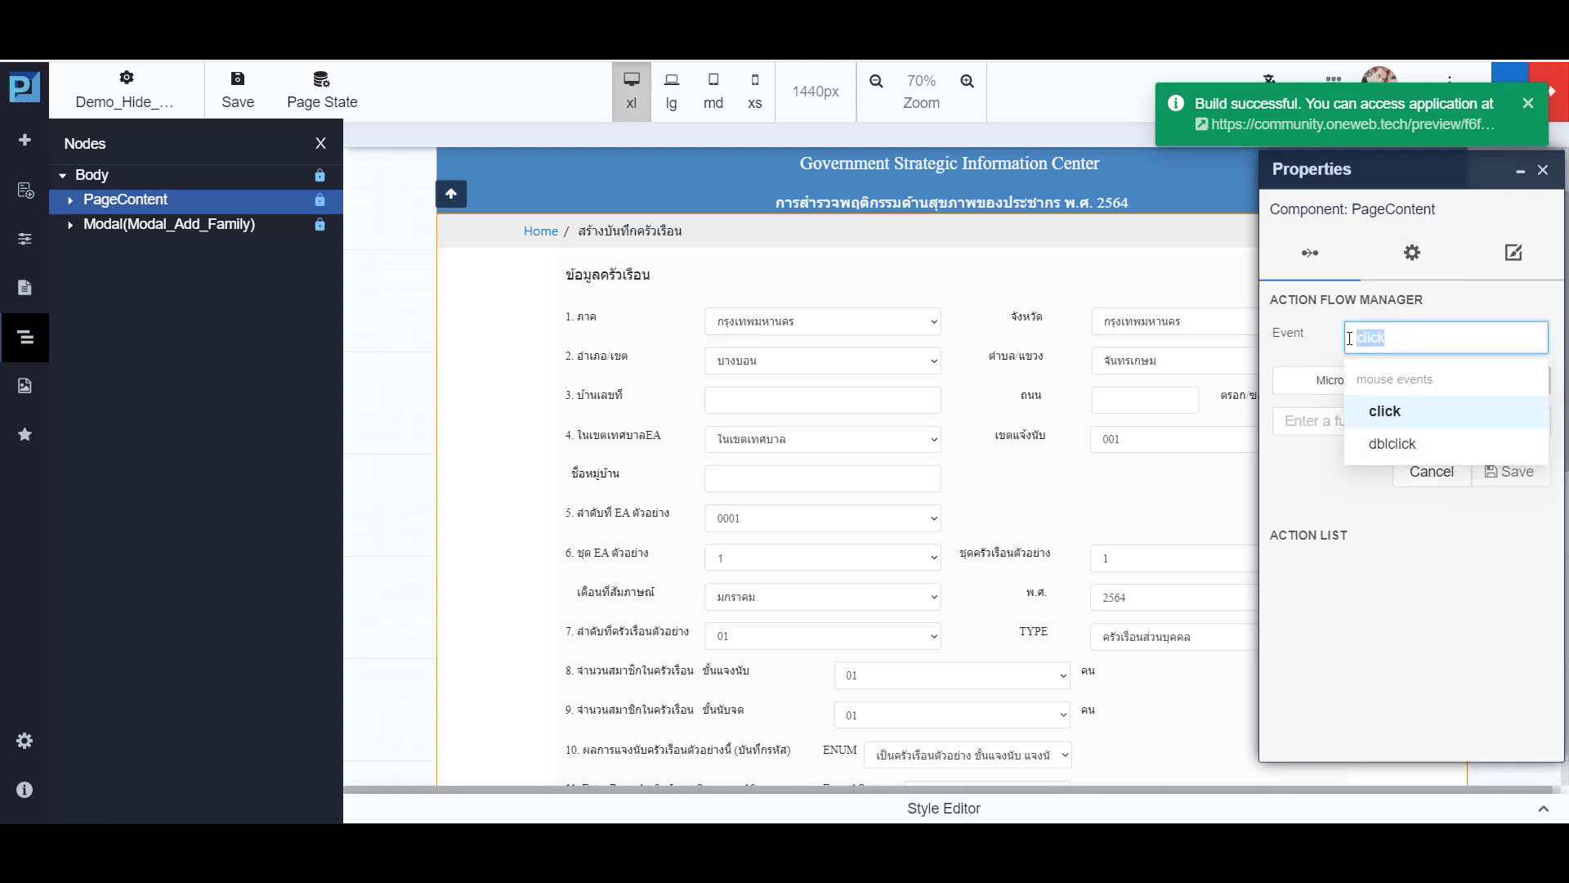
{"action": "type", "text": "load"}
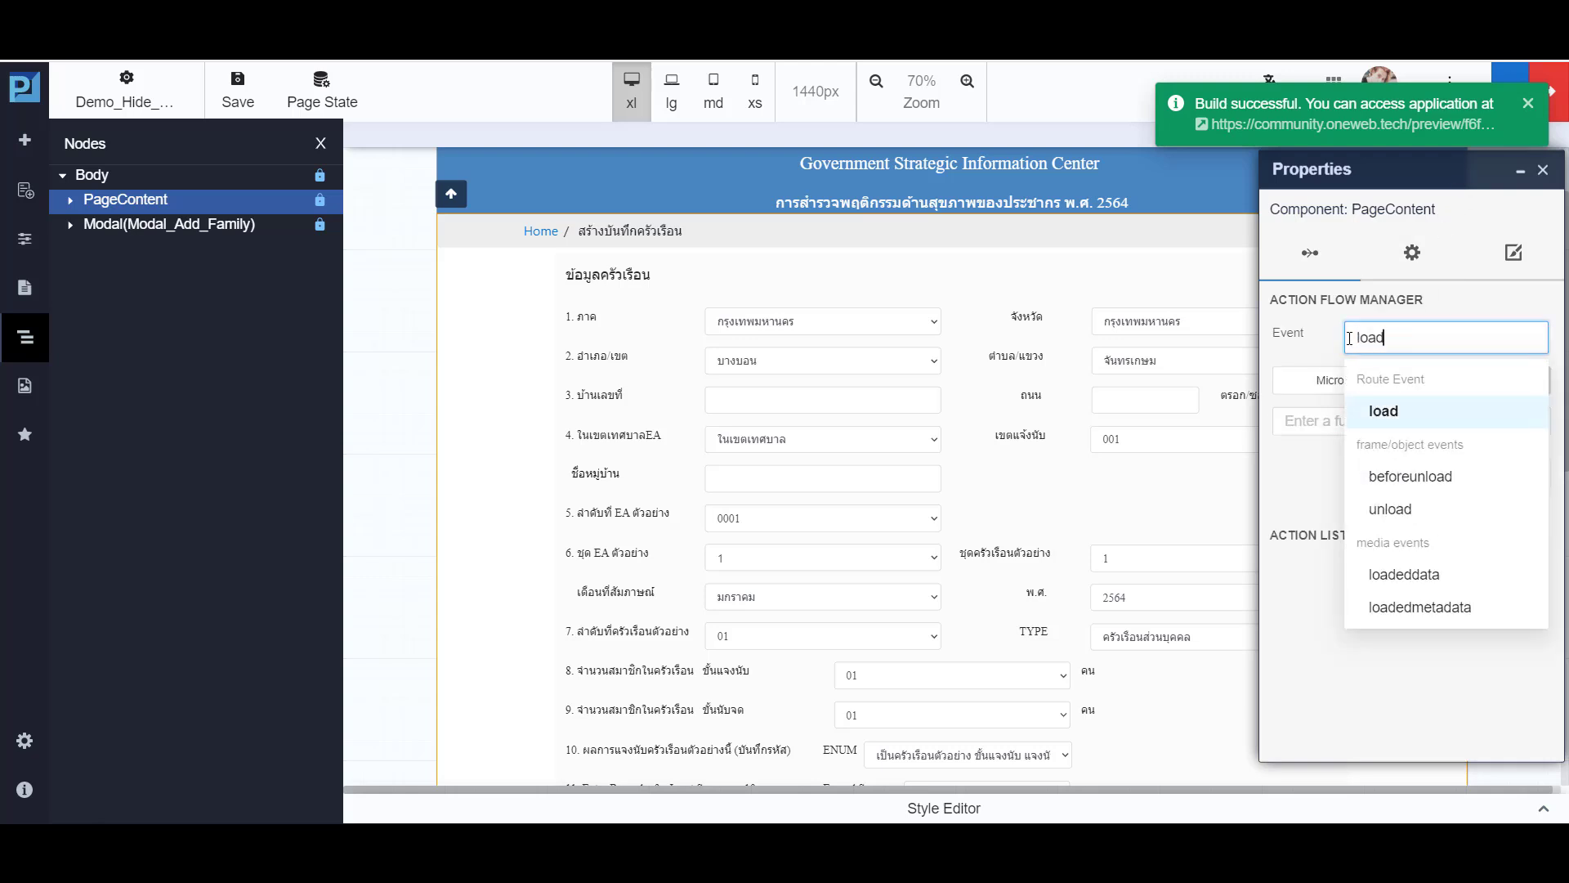
{"action": "key", "text": "Return"}
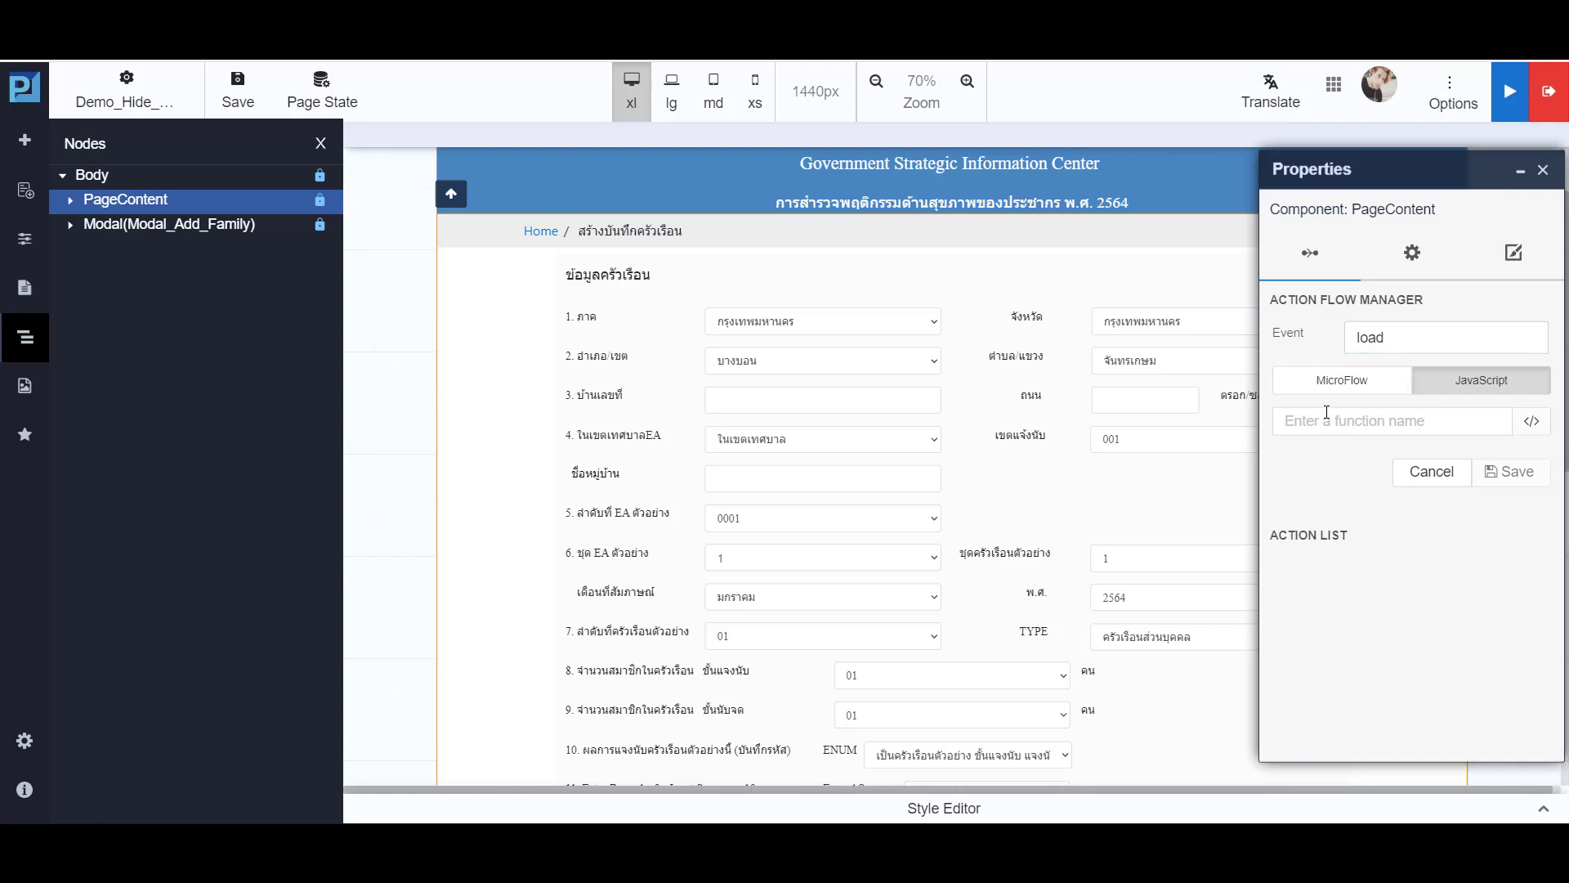
{"action": "left_click", "coordinate": [1324, 421]}
{"action": "type", "text": "hideonload101"}
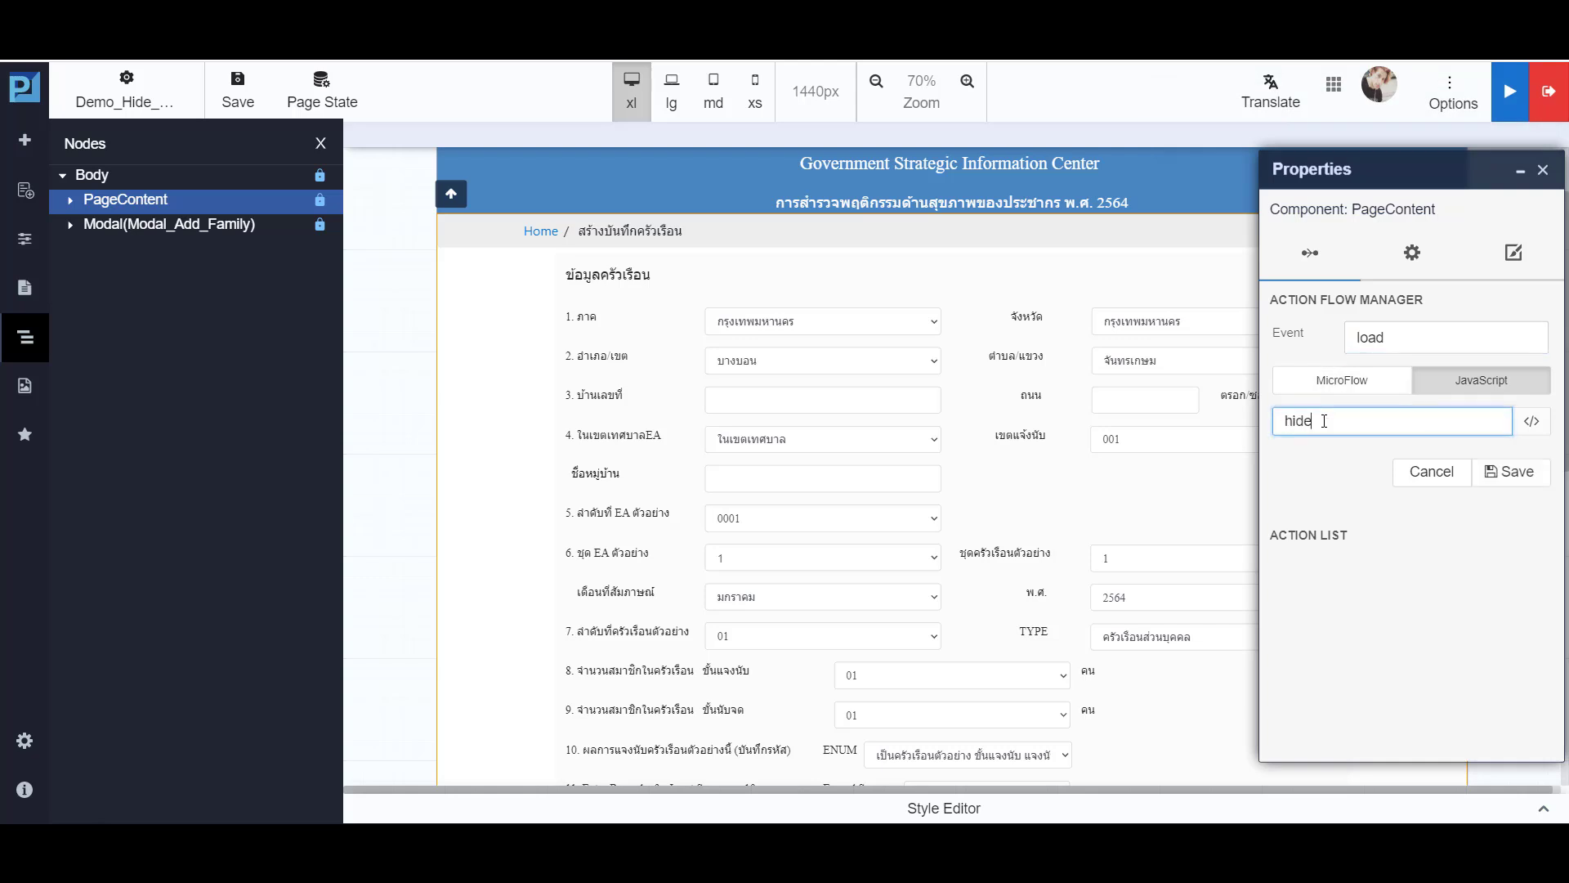
- Write $("#div119").hide(); in the hideonload101 function, then save the function and its load action
{"action": "left_click", "coordinate": [1531, 429]}
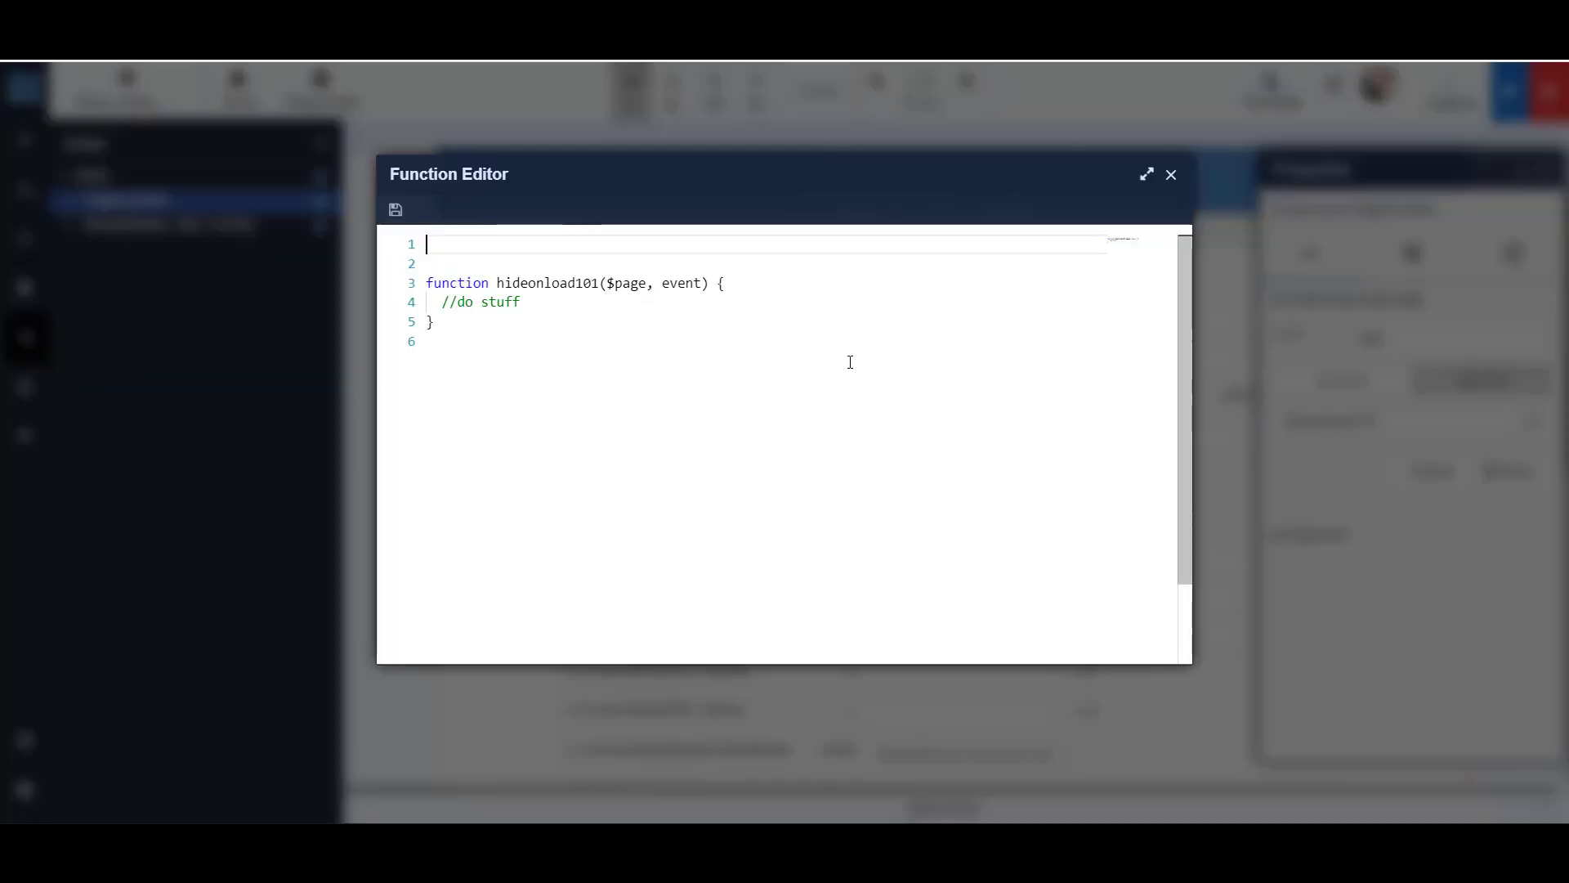
{"action": "key", "text": "BackSpace"}
{"action": "key", "text": "BackSpace"}
{"action": "left_click", "coordinate": [791, 254]}
{"action": "key", "text": "Return"}
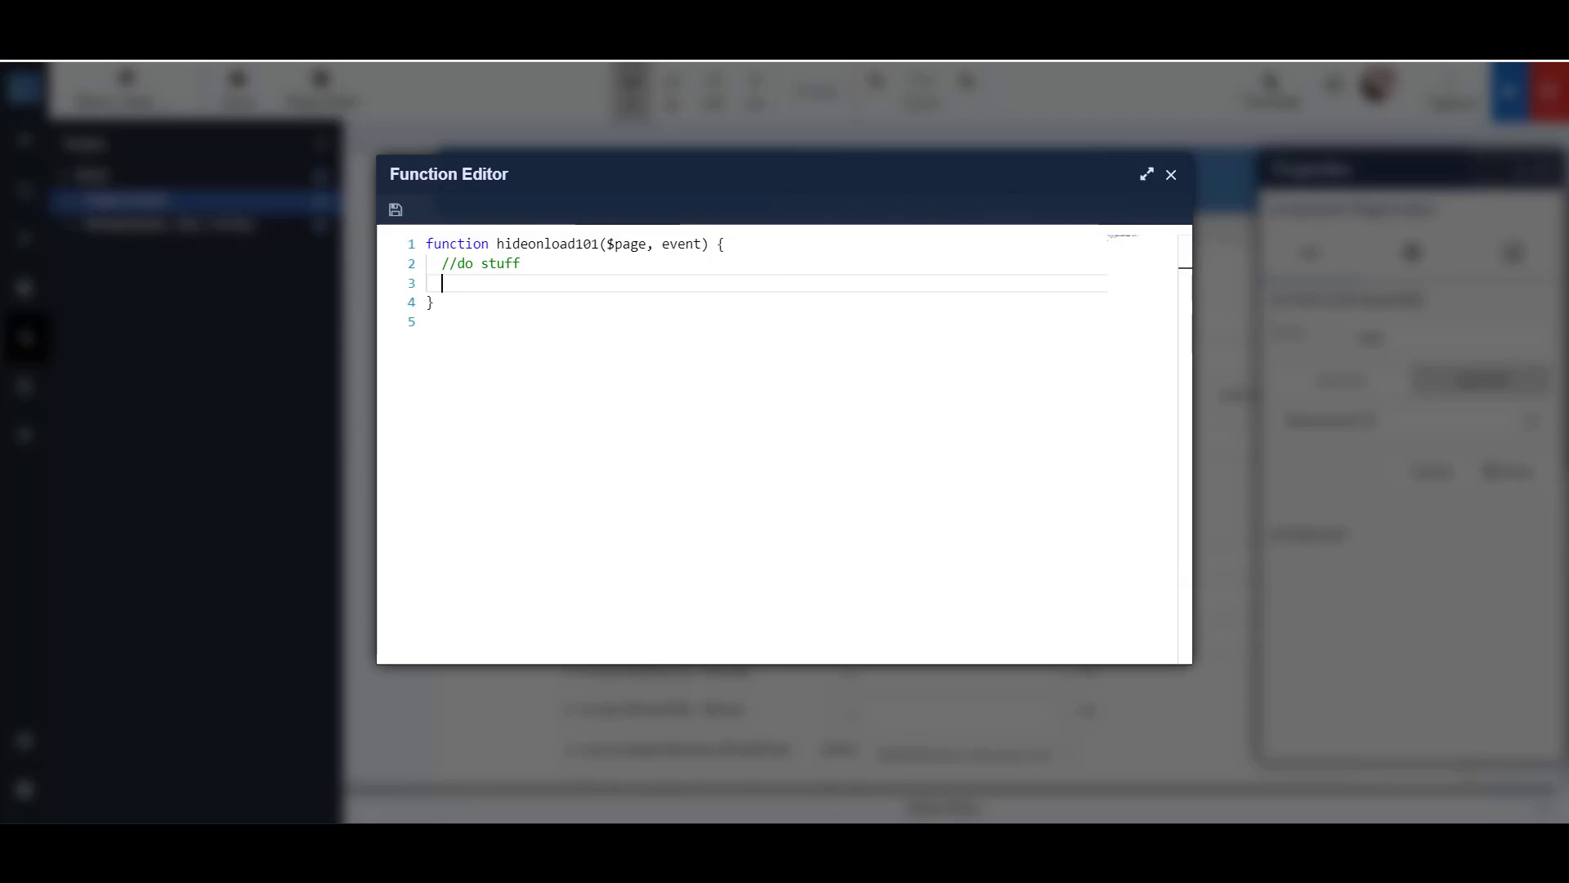
{"action": "type", "text": "$(\"#div119\").hide();"}
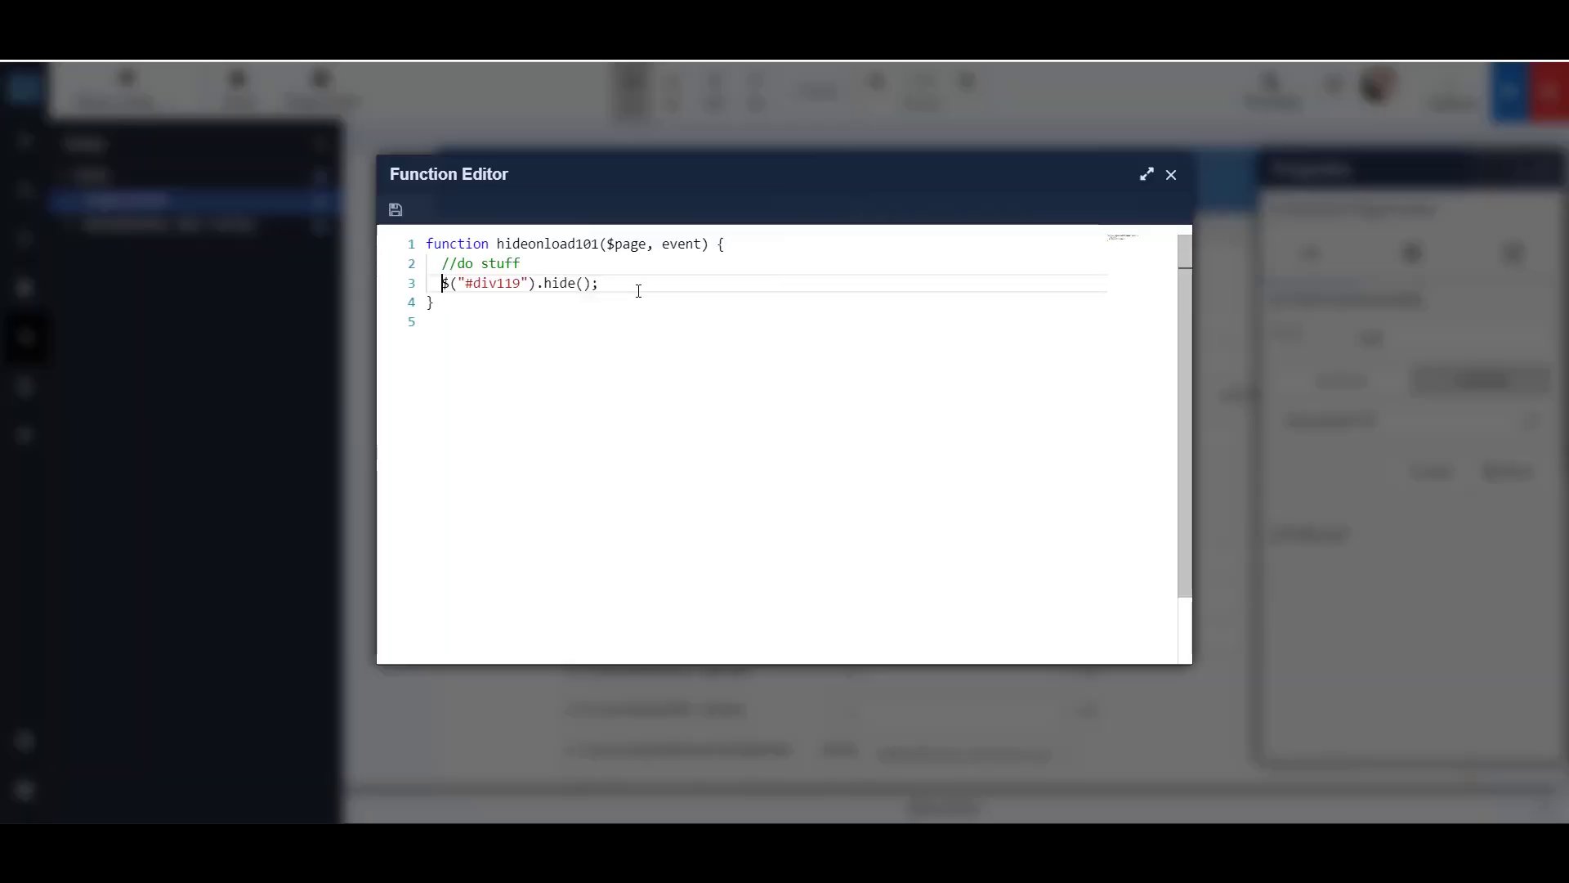
{"action": "left_click", "coordinate": [395, 210]}
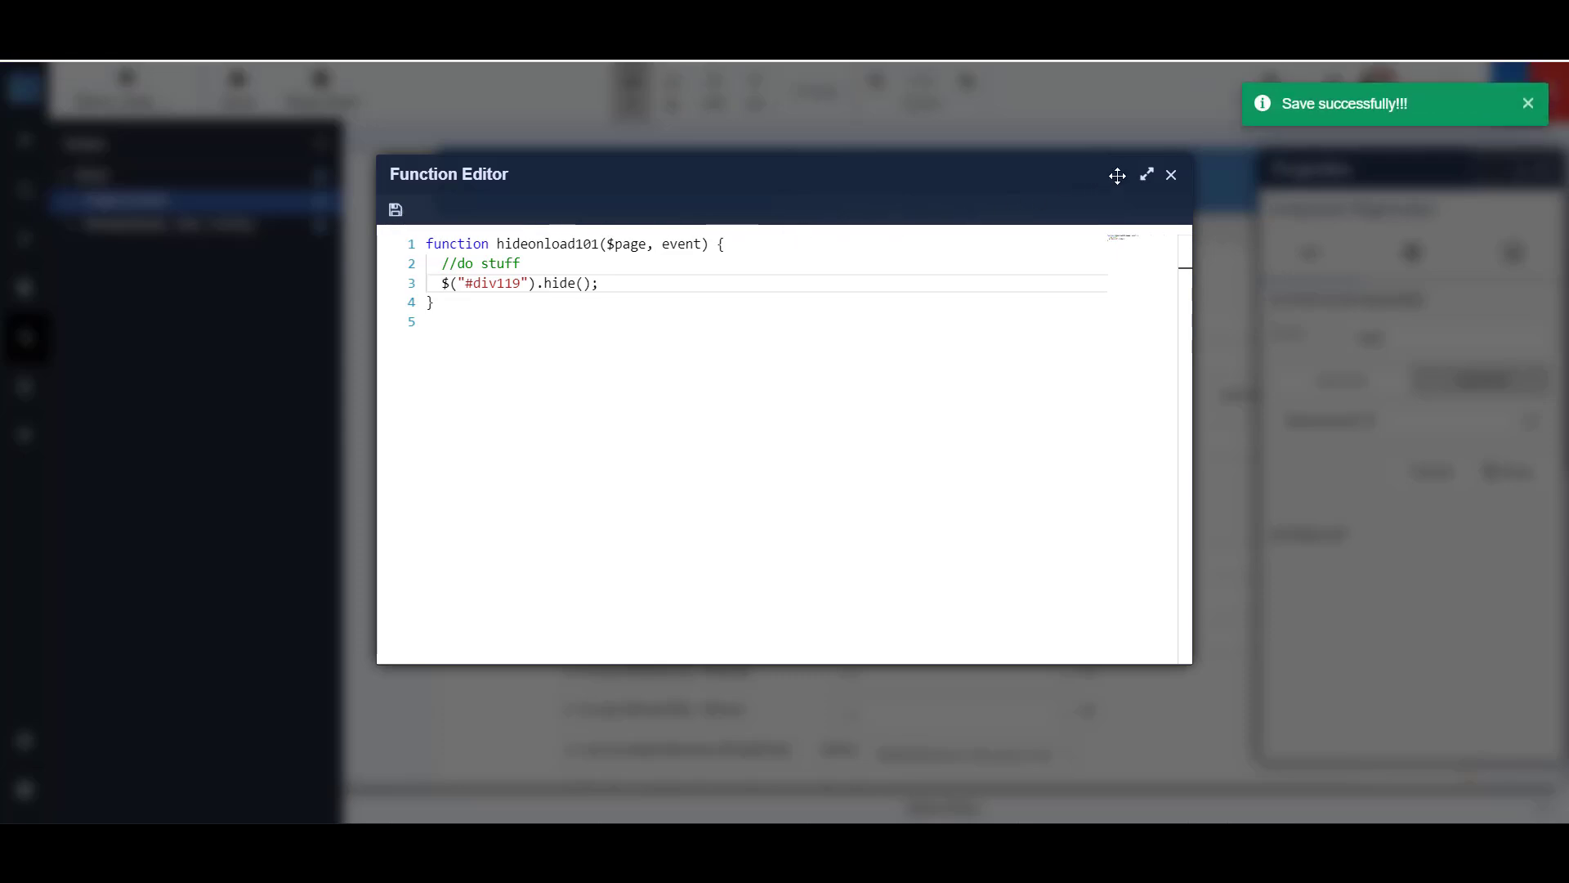
{"action": "left_click", "coordinate": [1172, 177]}
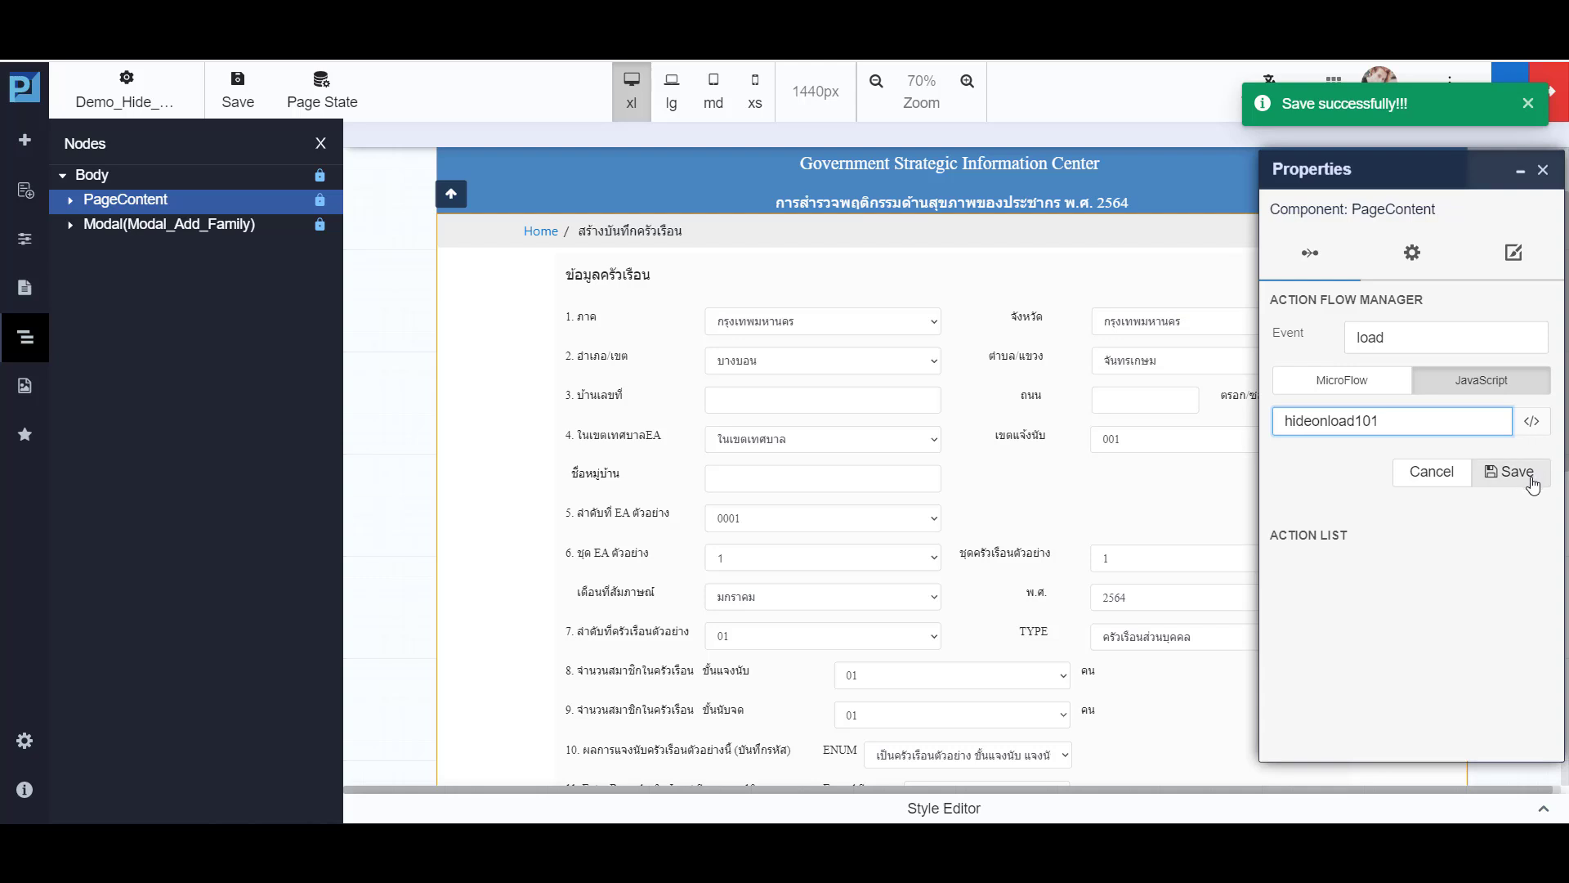
{"action": "left_click", "coordinate": [1532, 487]}
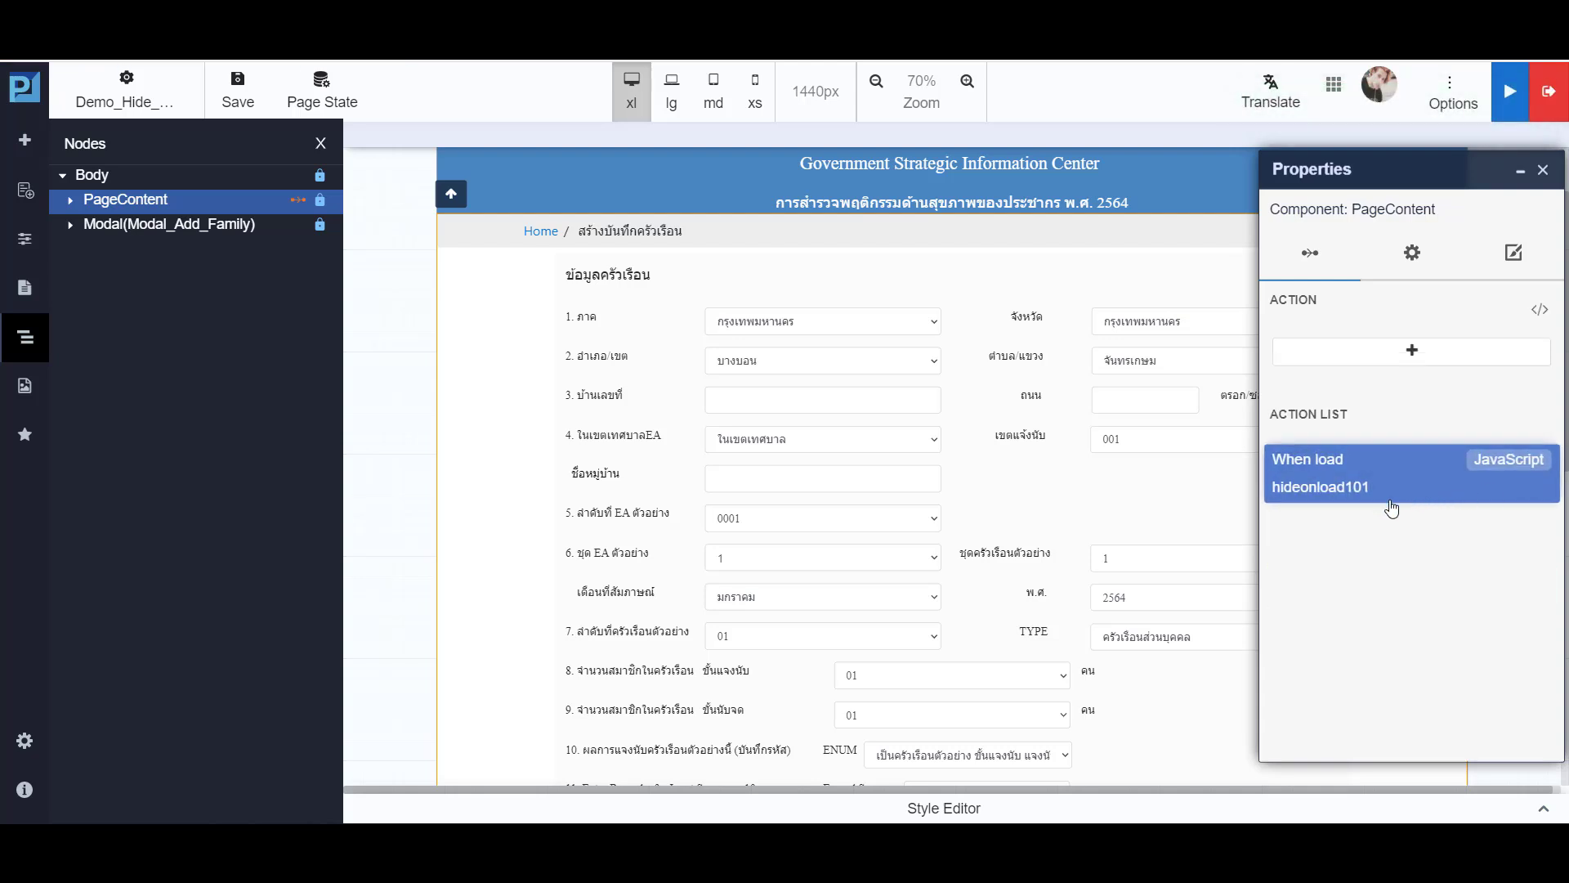
{"action": "left_click", "coordinate": [1543, 171]}
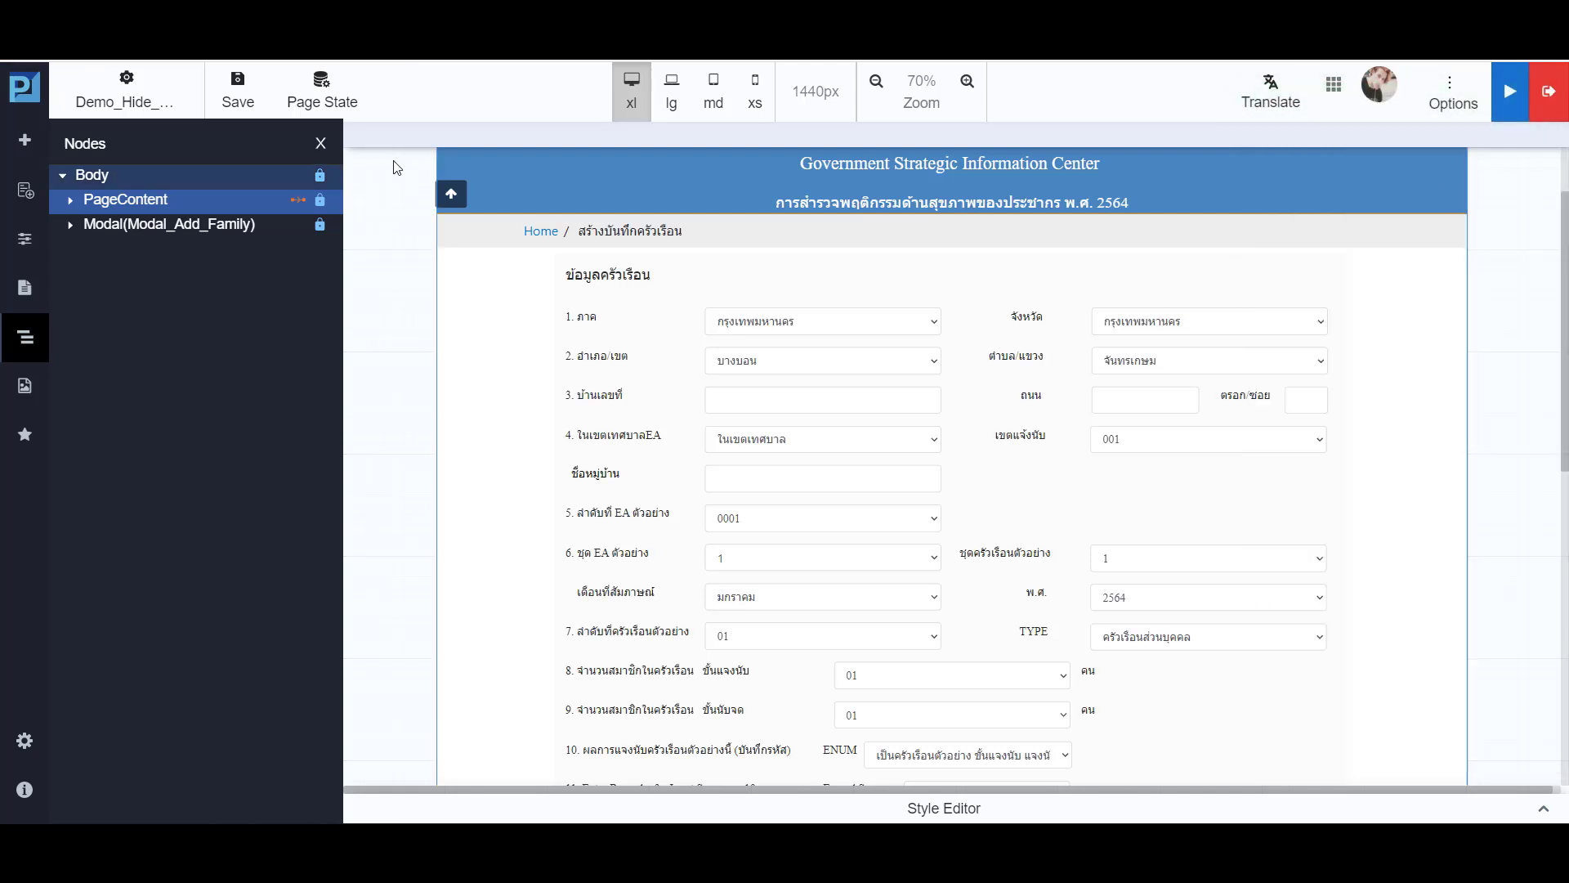
- Turn off Hidden On Load for the Remarks container and save the page
{"action": "scroll", "coordinate": [490, 424], "scroll_direction": "down", "scroll_amount": 3}
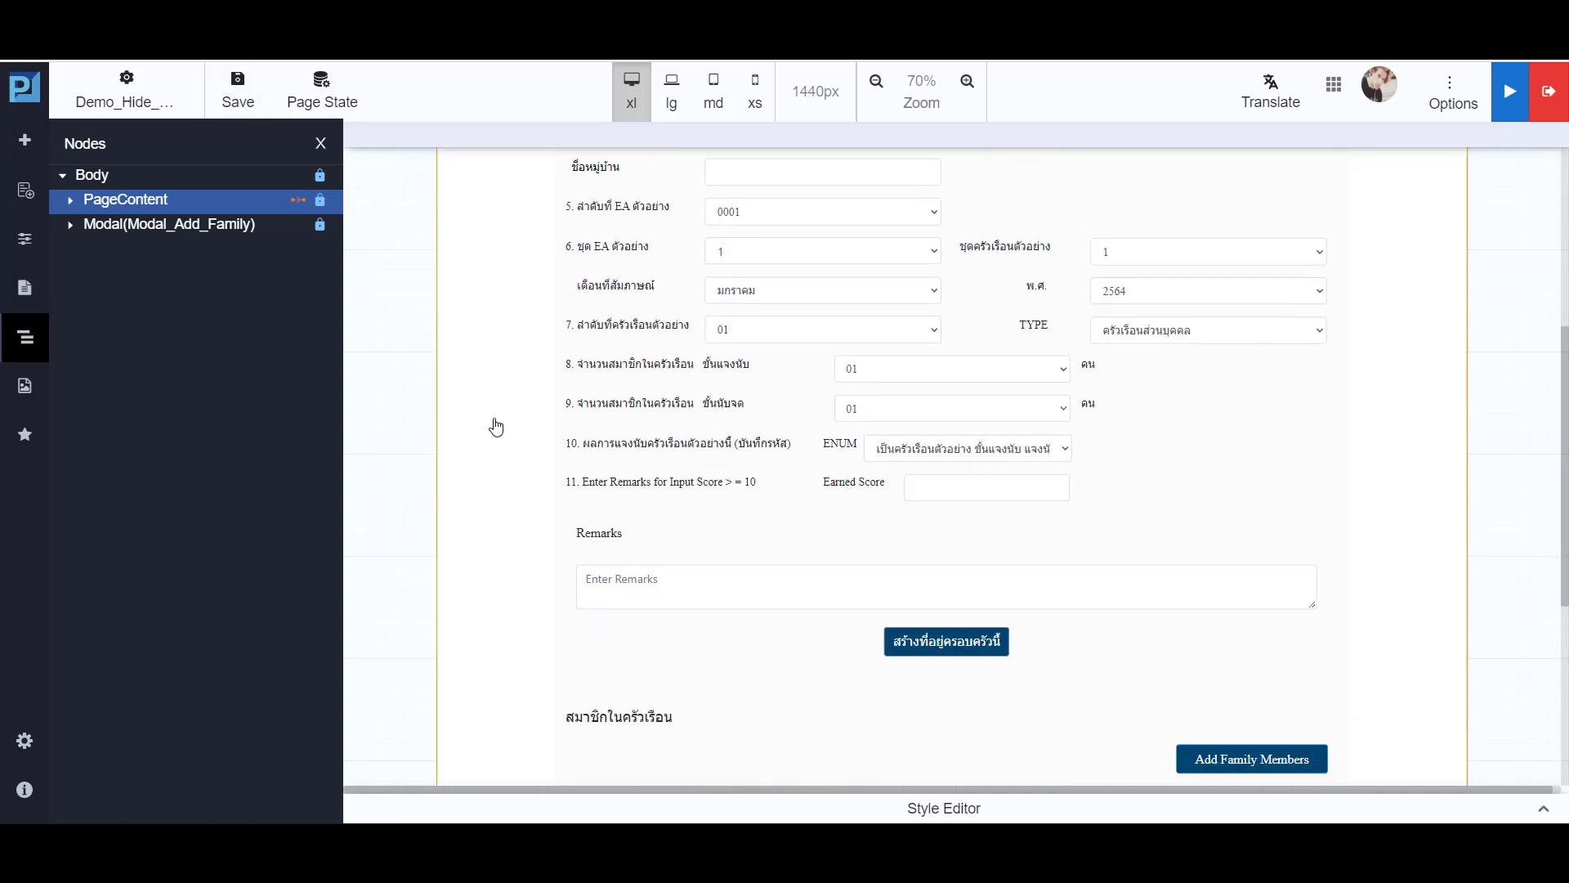
{"action": "left_click", "coordinate": [567, 561]}
{"action": "left_click", "coordinate": [1413, 252]}
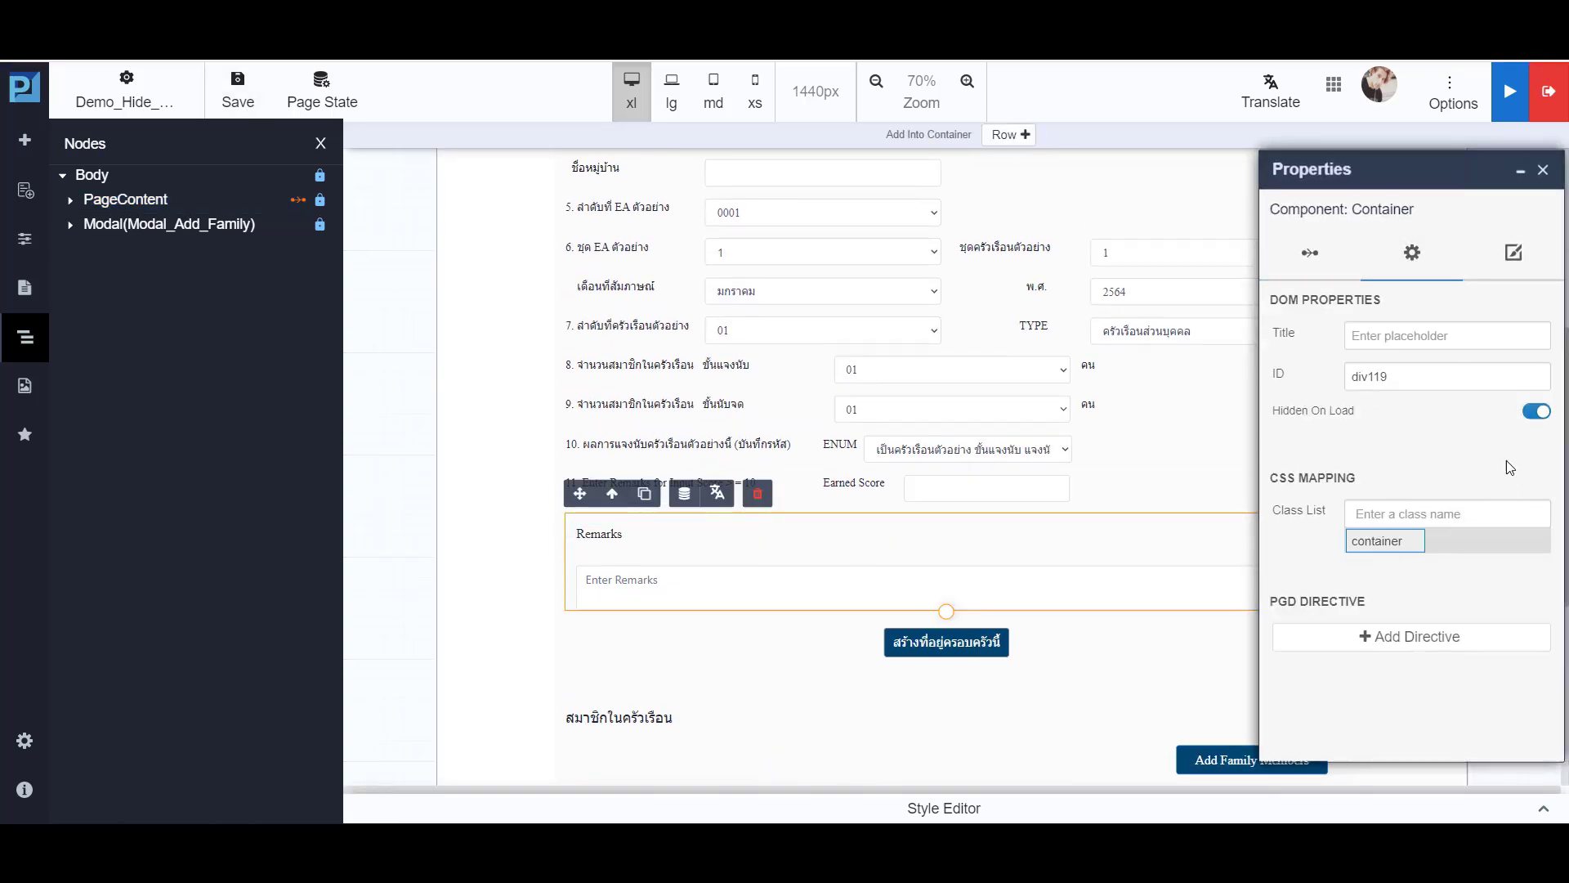
{"action": "left_click", "coordinate": [1535, 413]}
{"action": "left_click", "coordinate": [1544, 171]}
{"action": "left_click", "coordinate": [242, 88]}
- Rebuild the application and inspect the form around the Earned Score field in the preview
{"action": "left_click", "coordinate": [155, 209]}
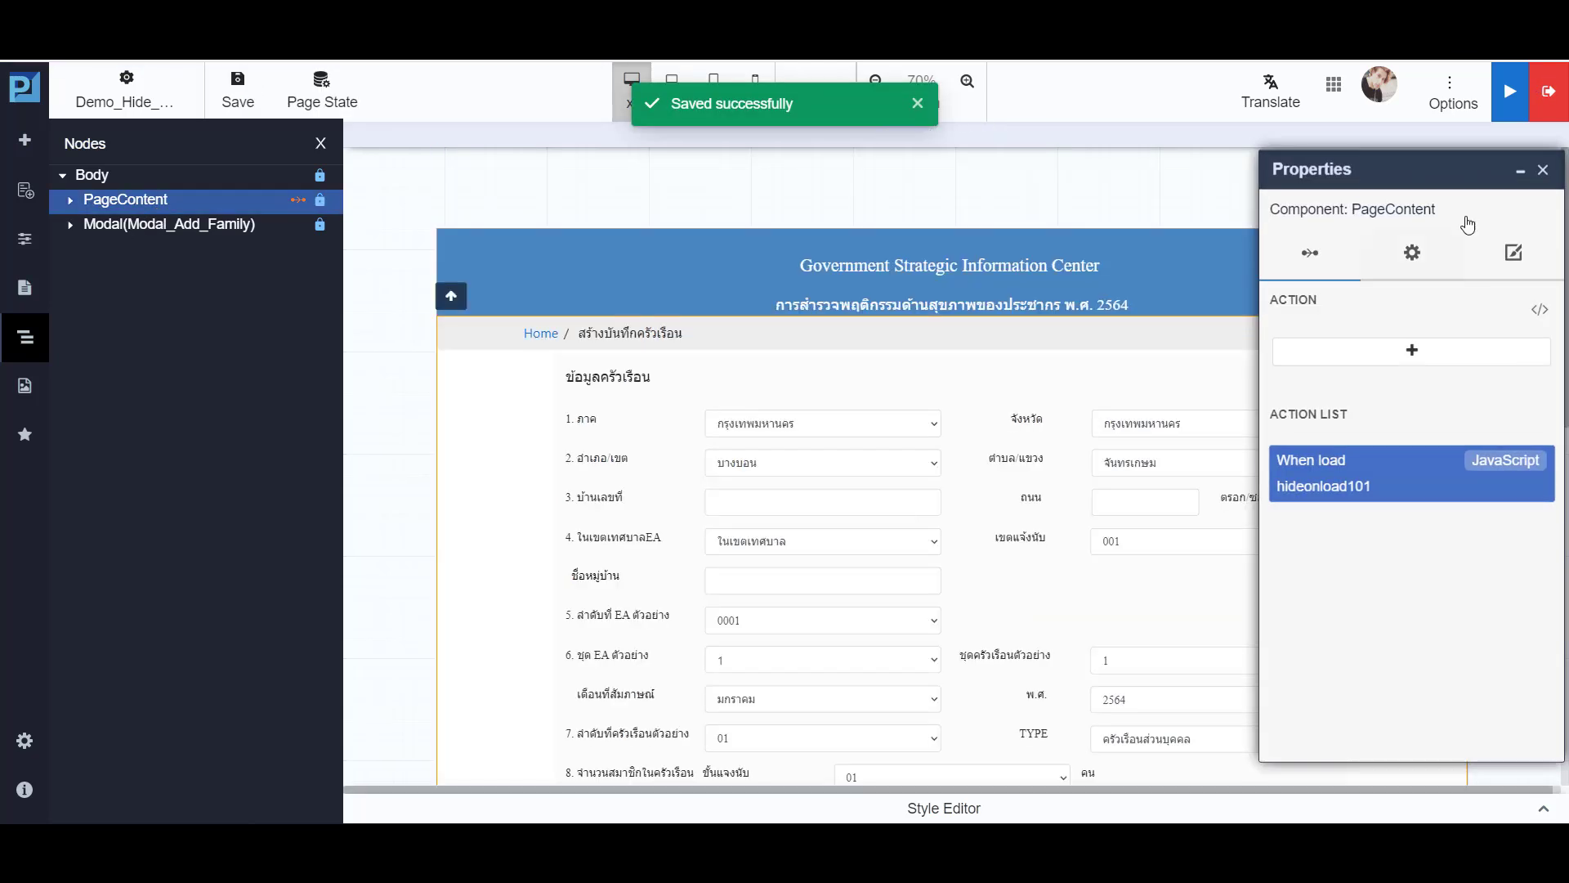
{"action": "left_click", "coordinate": [1510, 91]}
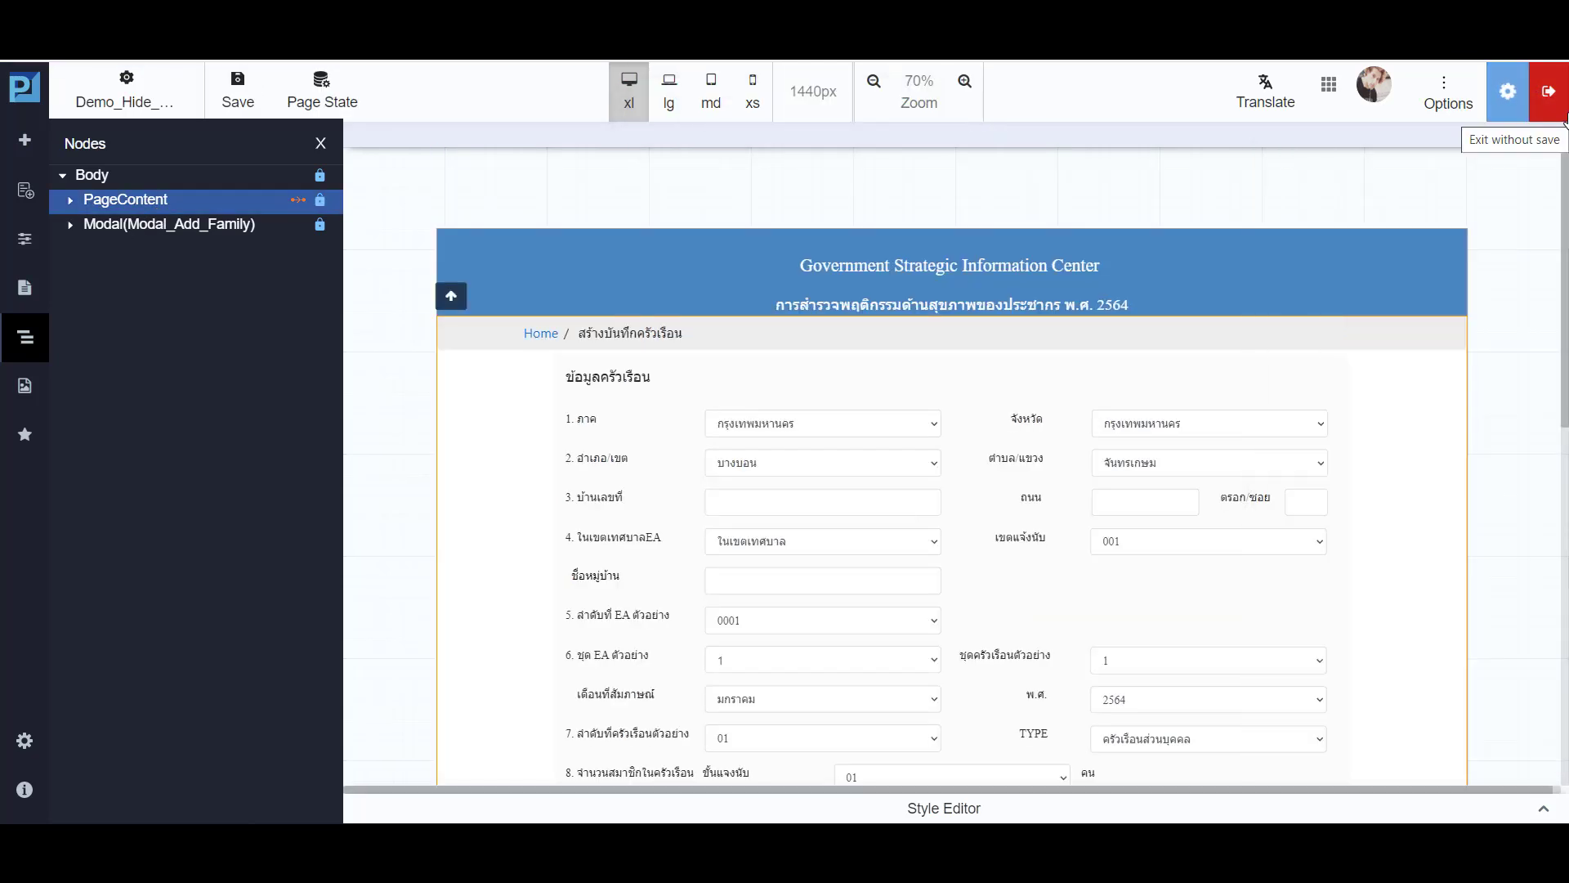
{"action": "left_click", "coordinate": [1341, 129]}
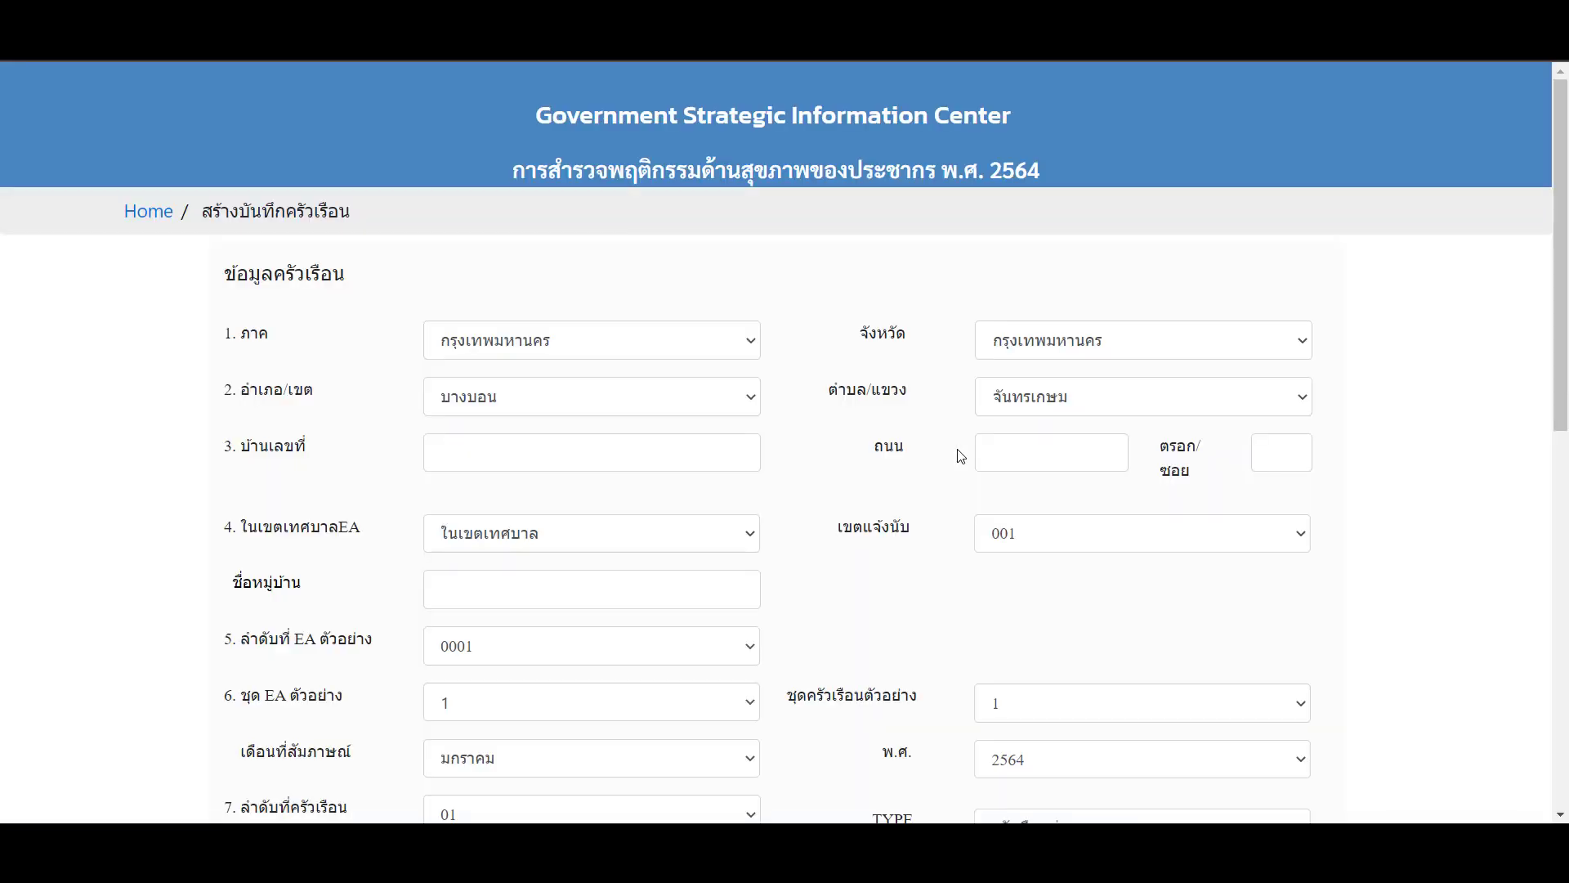
{"action": "scroll", "coordinate": [958, 458], "scroll_direction": "down", "scroll_amount": 5}
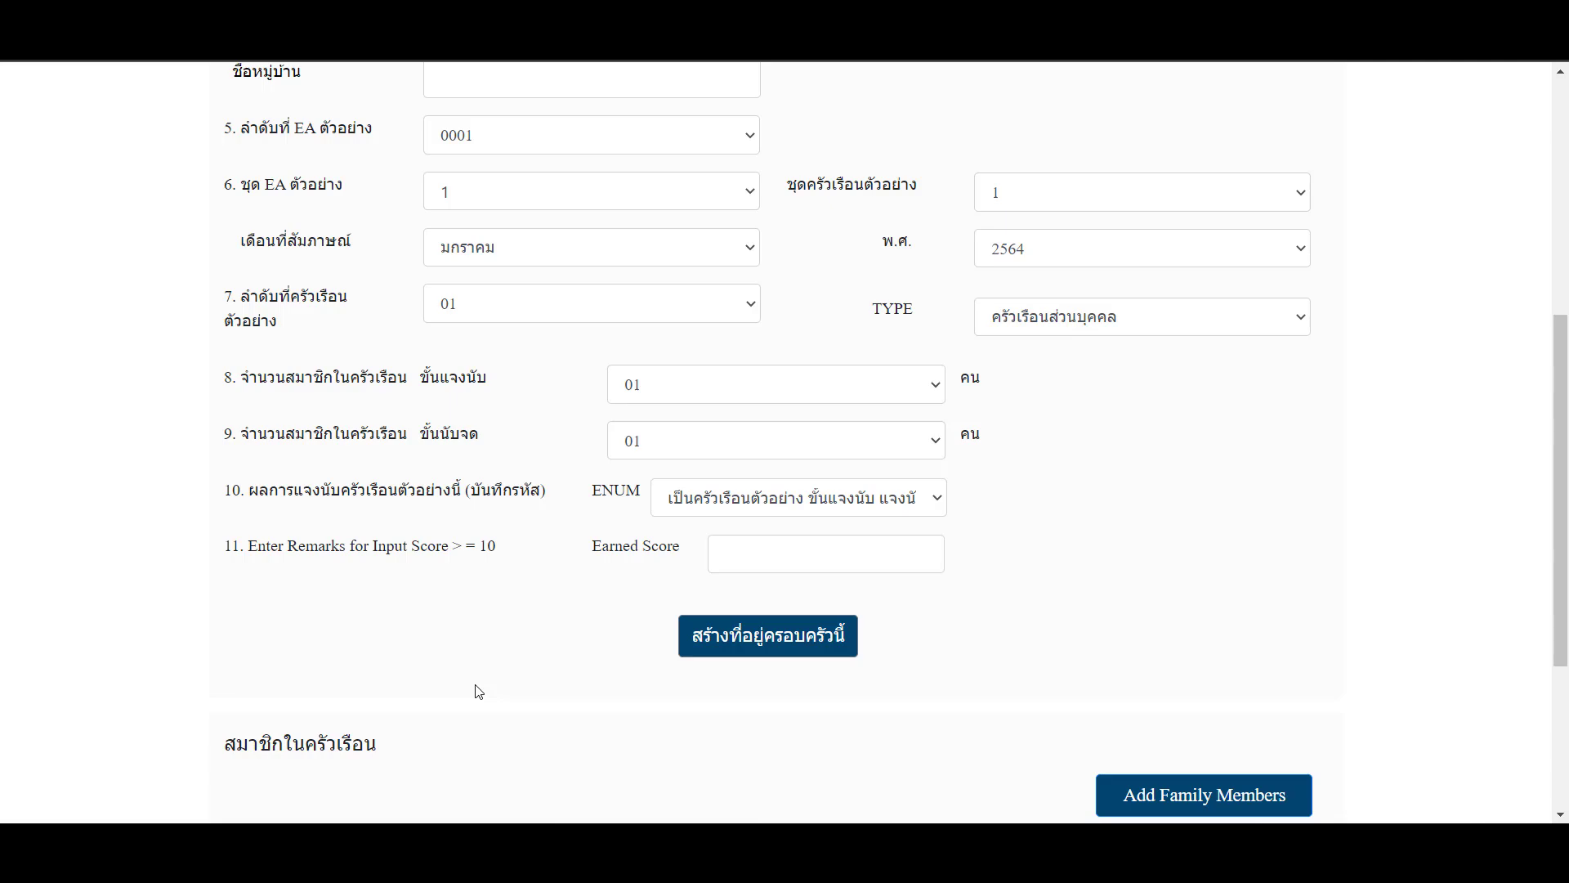
{"action": "scroll", "coordinate": [478, 692], "scroll_direction": "down", "scroll_amount": 2}
{"action": "scroll", "coordinate": [461, 691], "scroll_direction": "up", "scroll_amount": 2}
- Test the Earned Score field in the preview by entering a score and leaving the field
{"action": "left_click", "coordinate": [781, 559]}
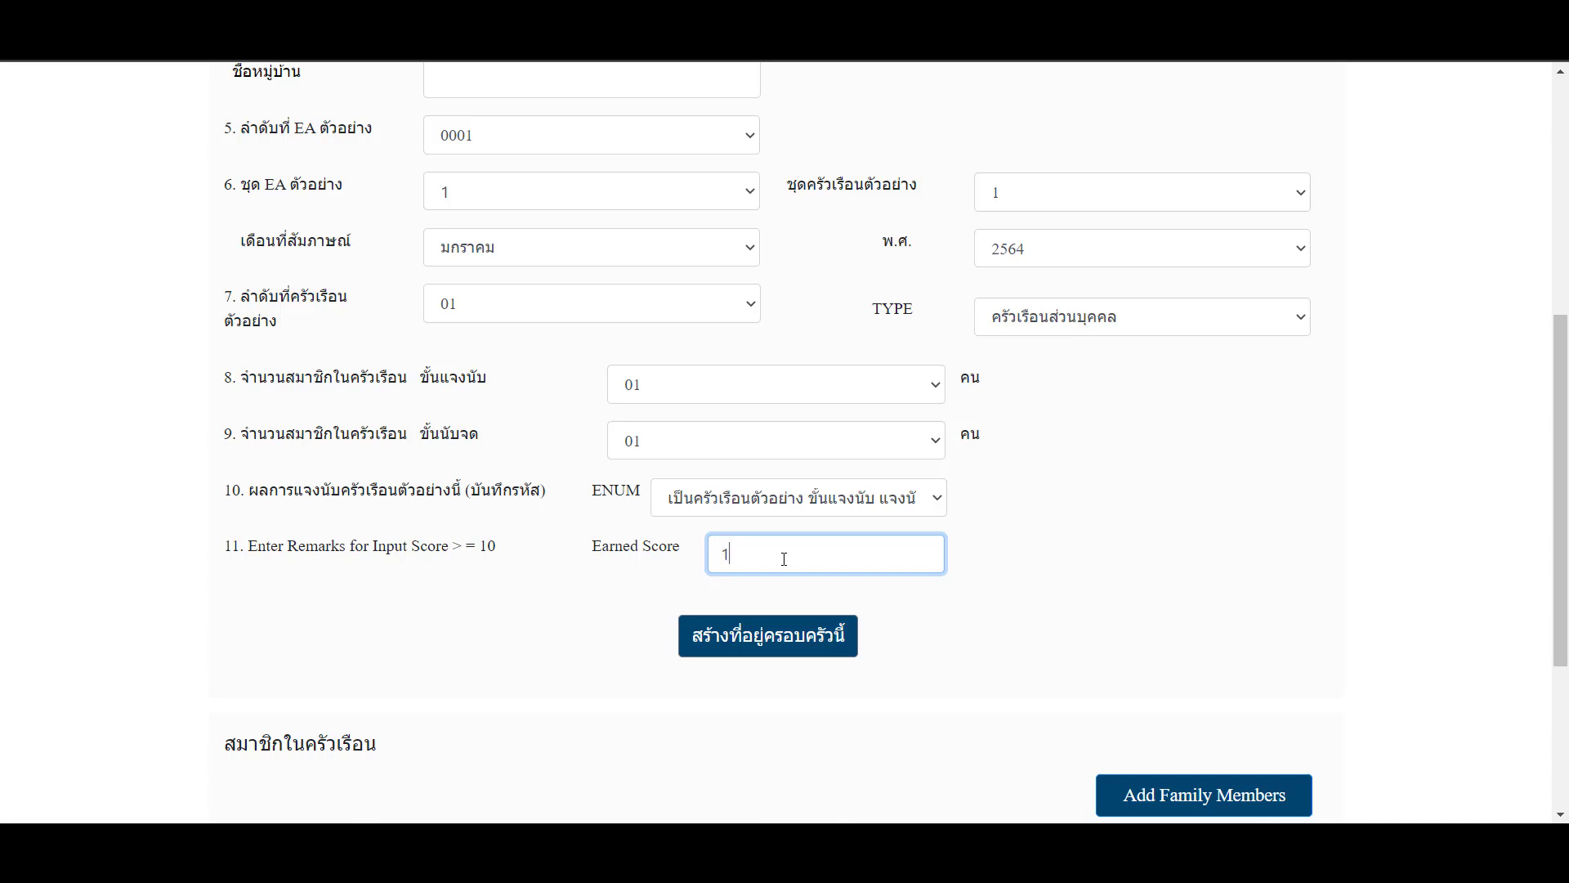
{"action": "type", "text": "0"}
{"action": "type", "text": "1"}
{"action": "key", "text": "Tab"}
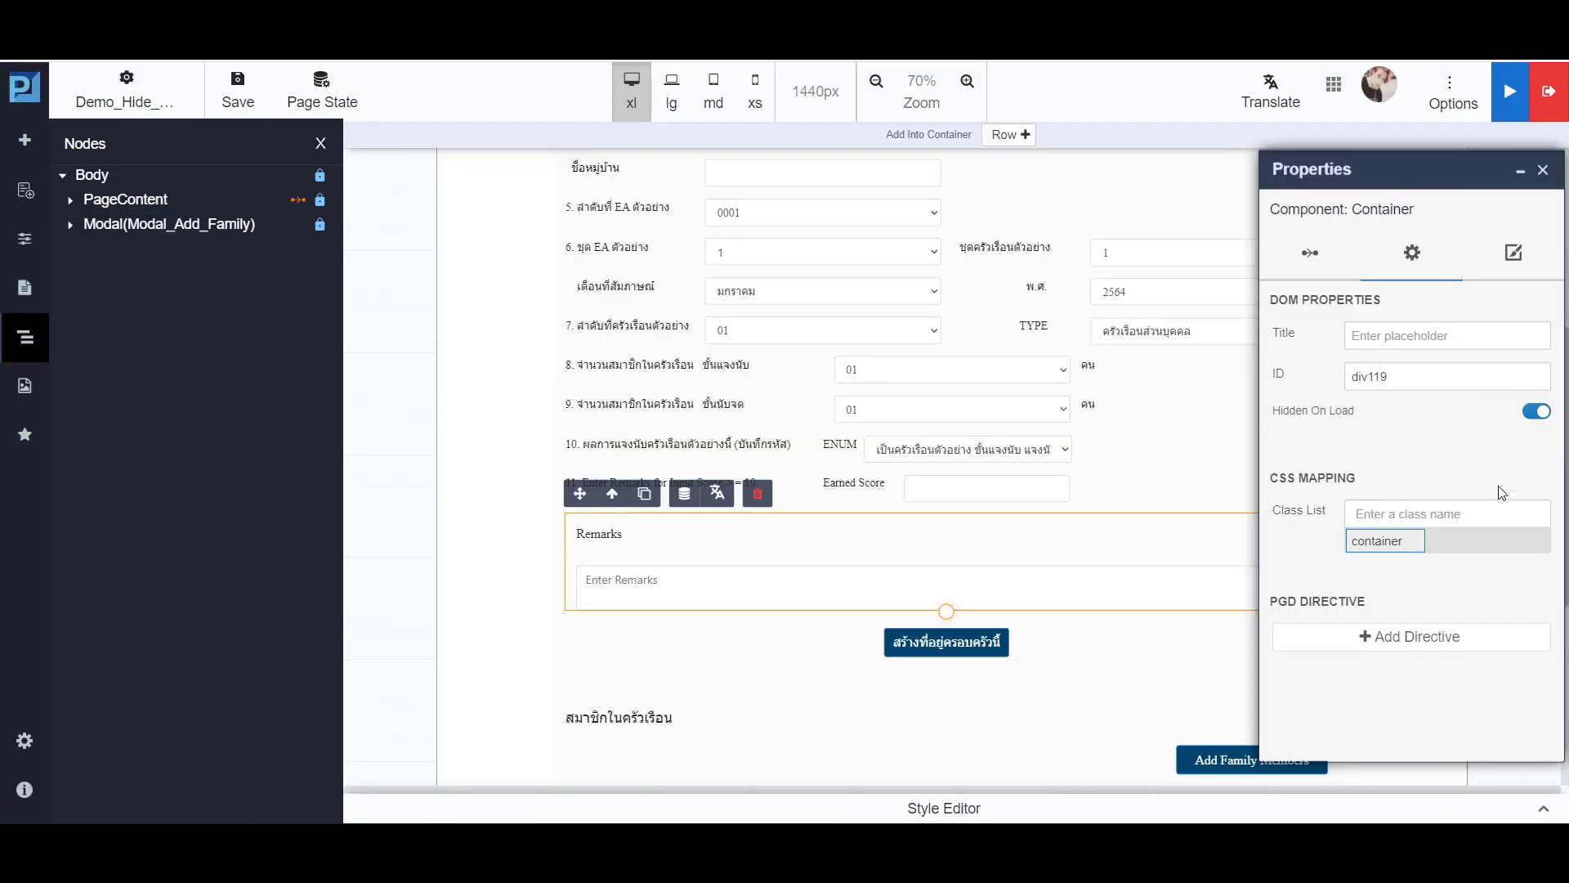
- Turn off Hidden On Load for the Remarks container and review the score parameter in the page state
{"action": "left_click", "coordinate": [1535, 413]}
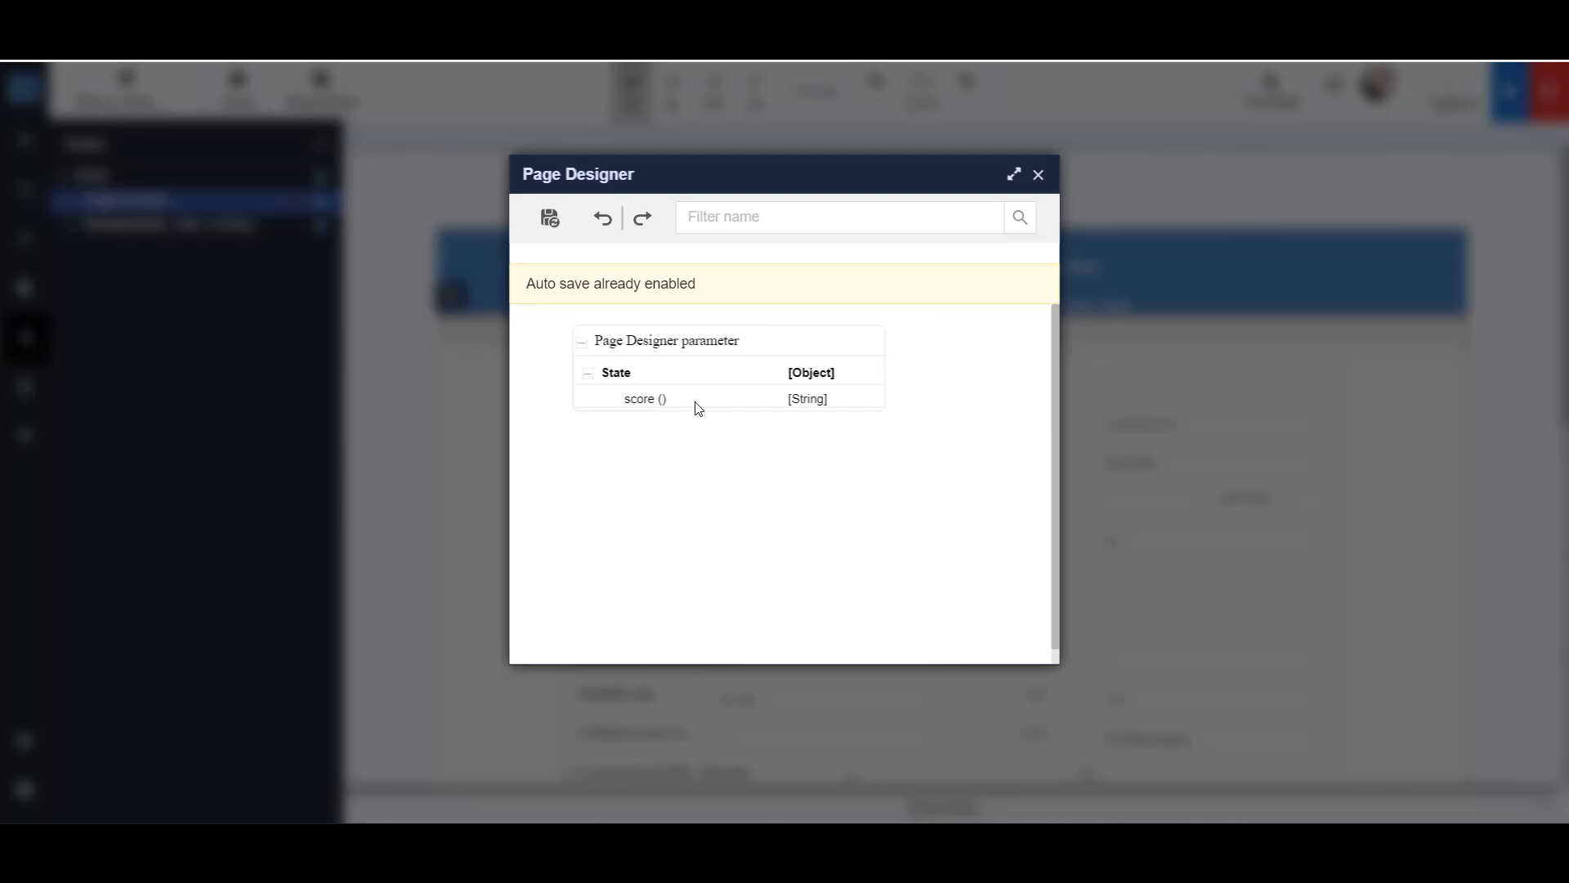
{"action": "left_click", "coordinate": [1038, 174]}
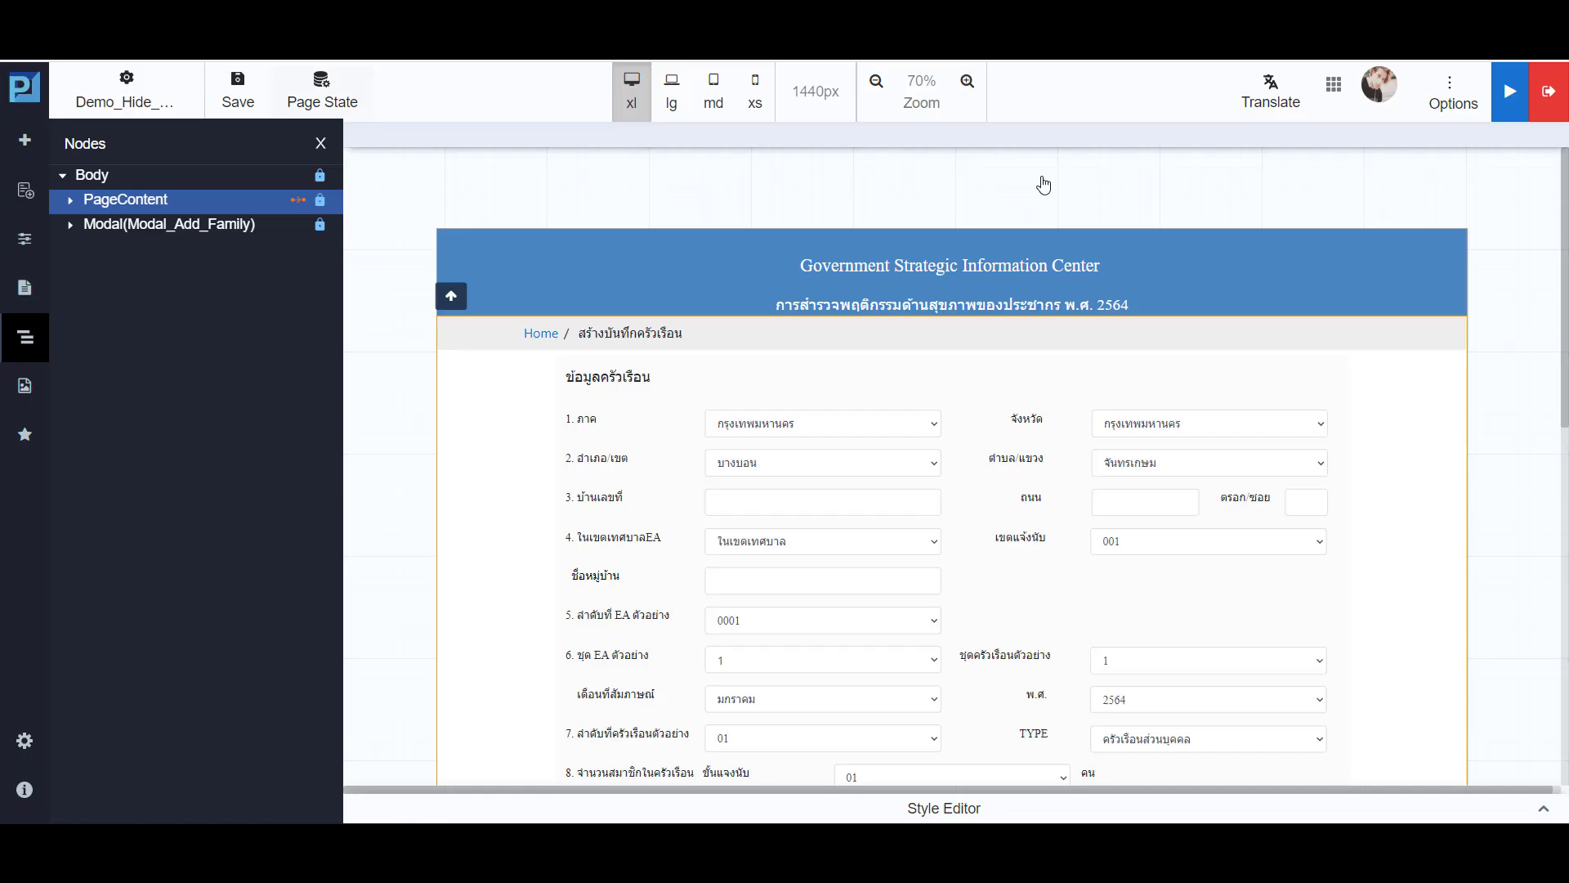
- Bind the Earned Score input's data to the score state and save the binding
{"action": "scroll", "coordinate": [1116, 544], "scroll_direction": "down", "scroll_amount": 3}
{"action": "left_click", "coordinate": [986, 590]}
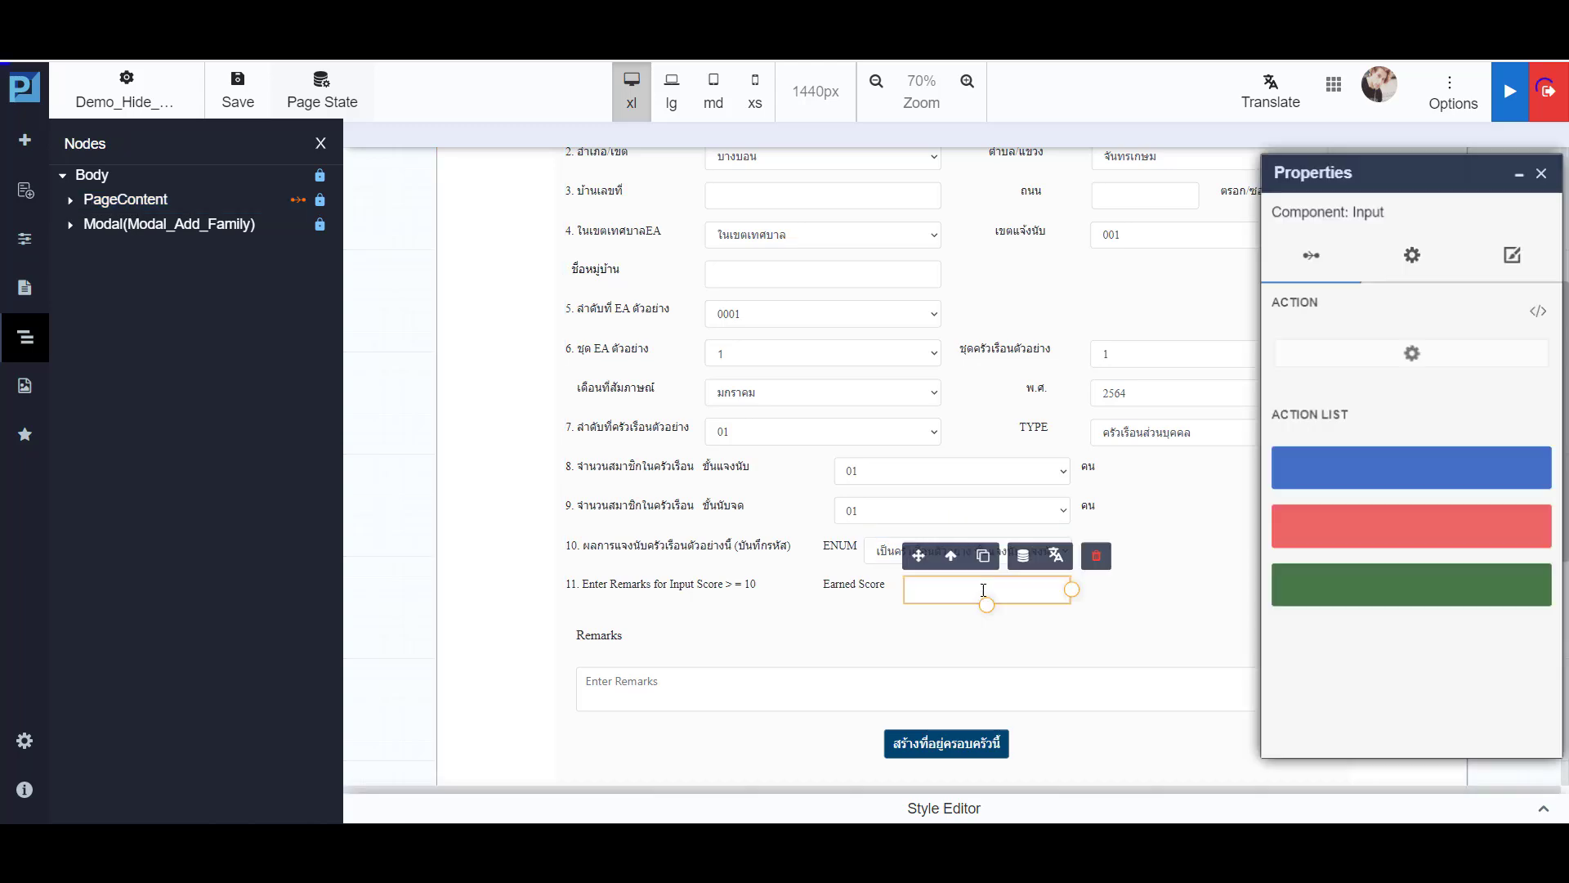
{"action": "left_click", "coordinate": [1023, 556]}
{"action": "left_click", "coordinate": [948, 390]}
{"action": "left_click", "coordinate": [857, 444]}
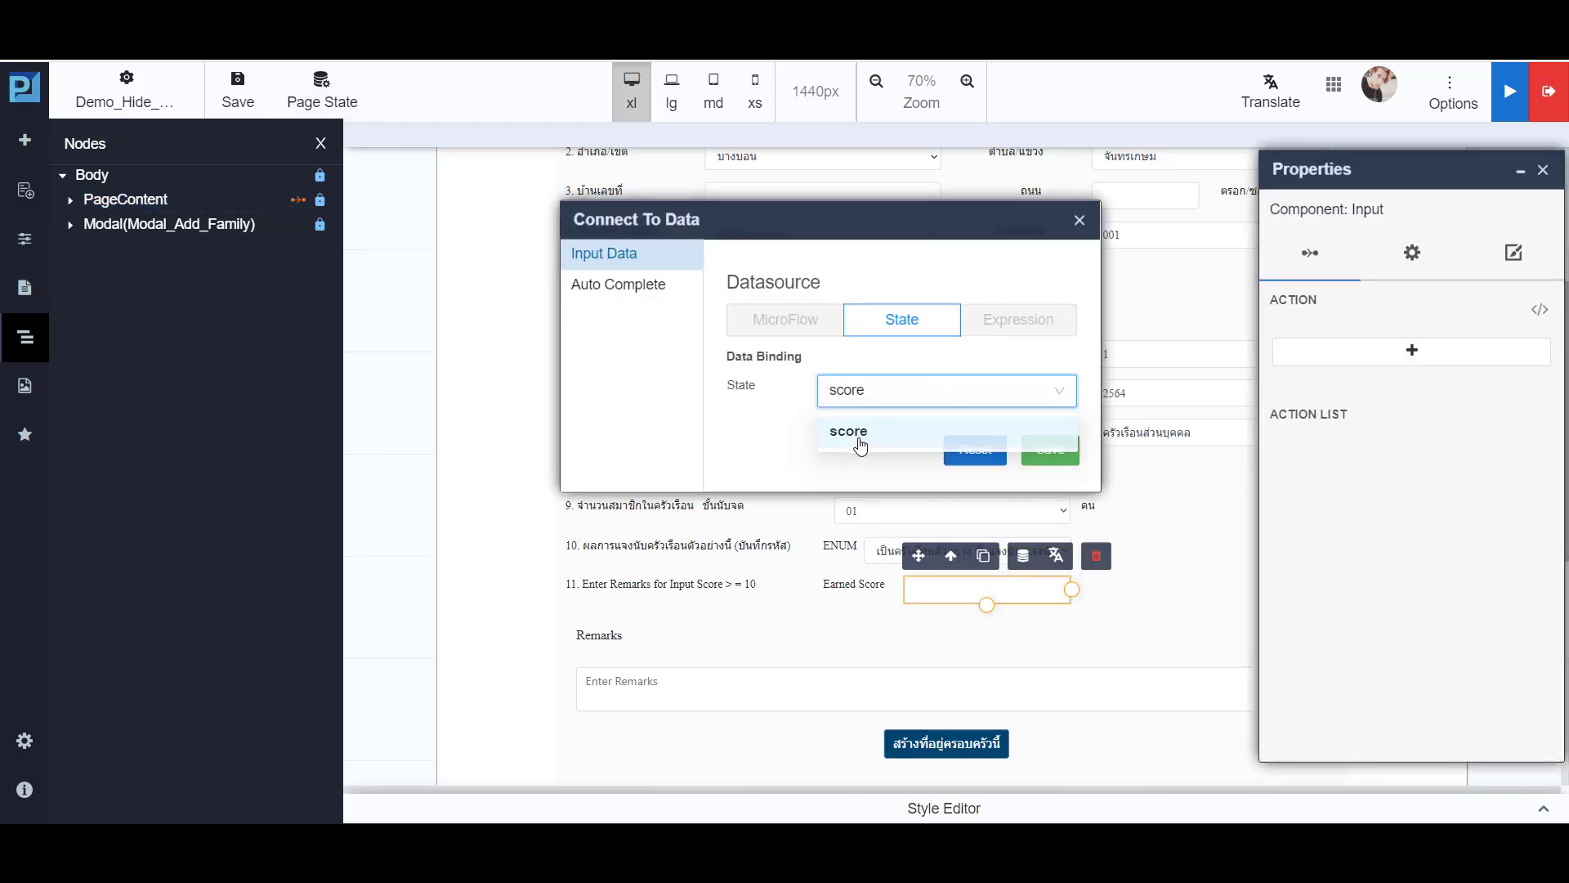
{"action": "left_click", "coordinate": [1049, 449]}
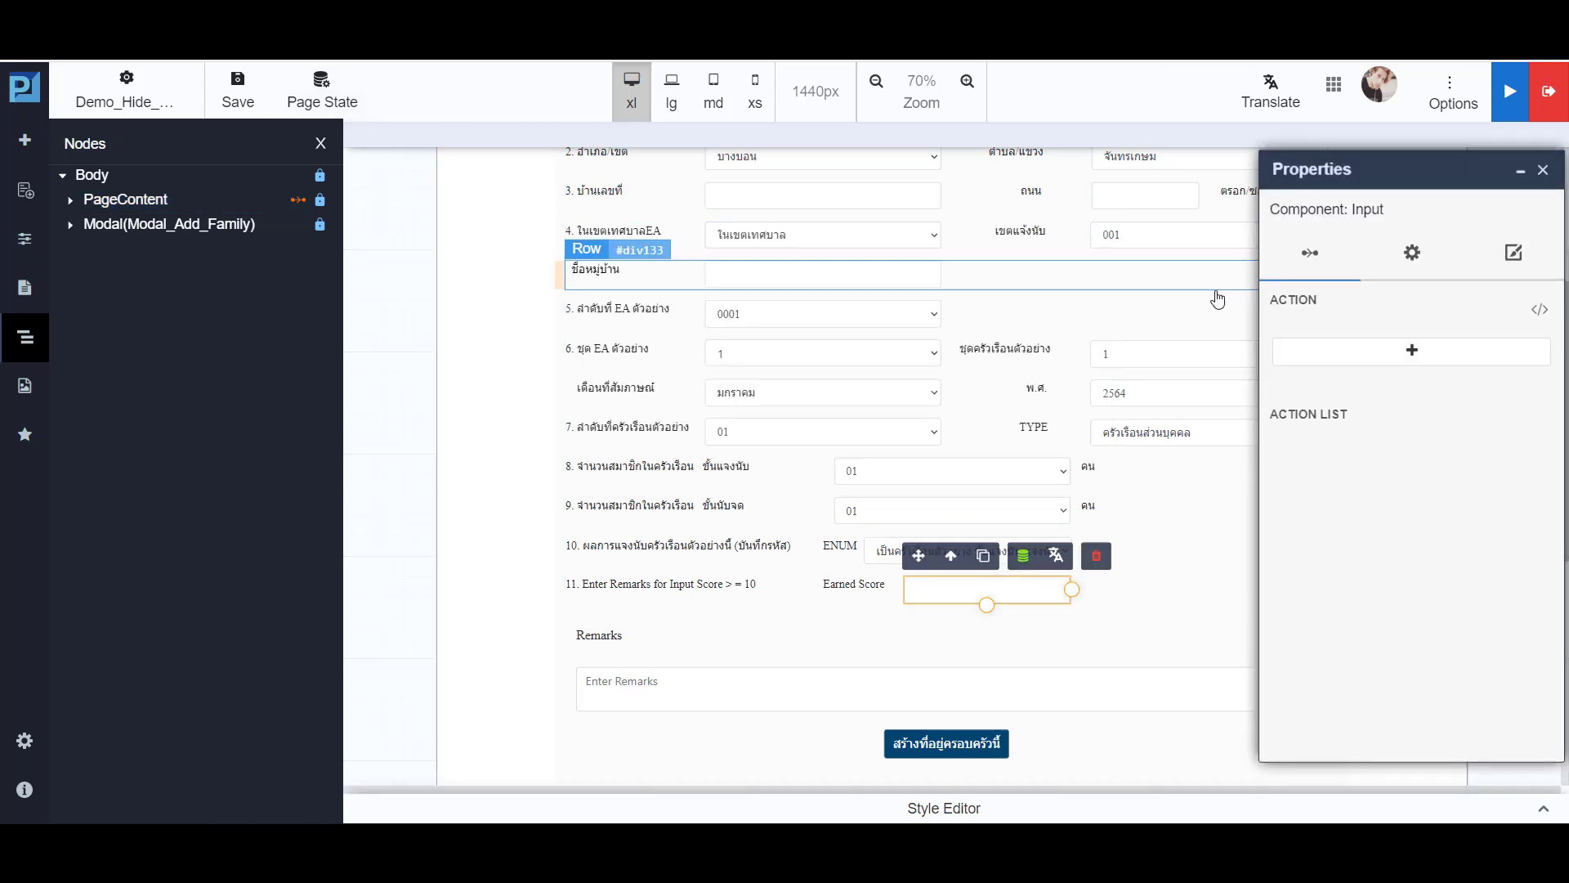
- Add a JavaScript action for the change event with function getscore101 to the Earned Score input and open the function's code
{"action": "left_click", "coordinate": [1331, 350]}
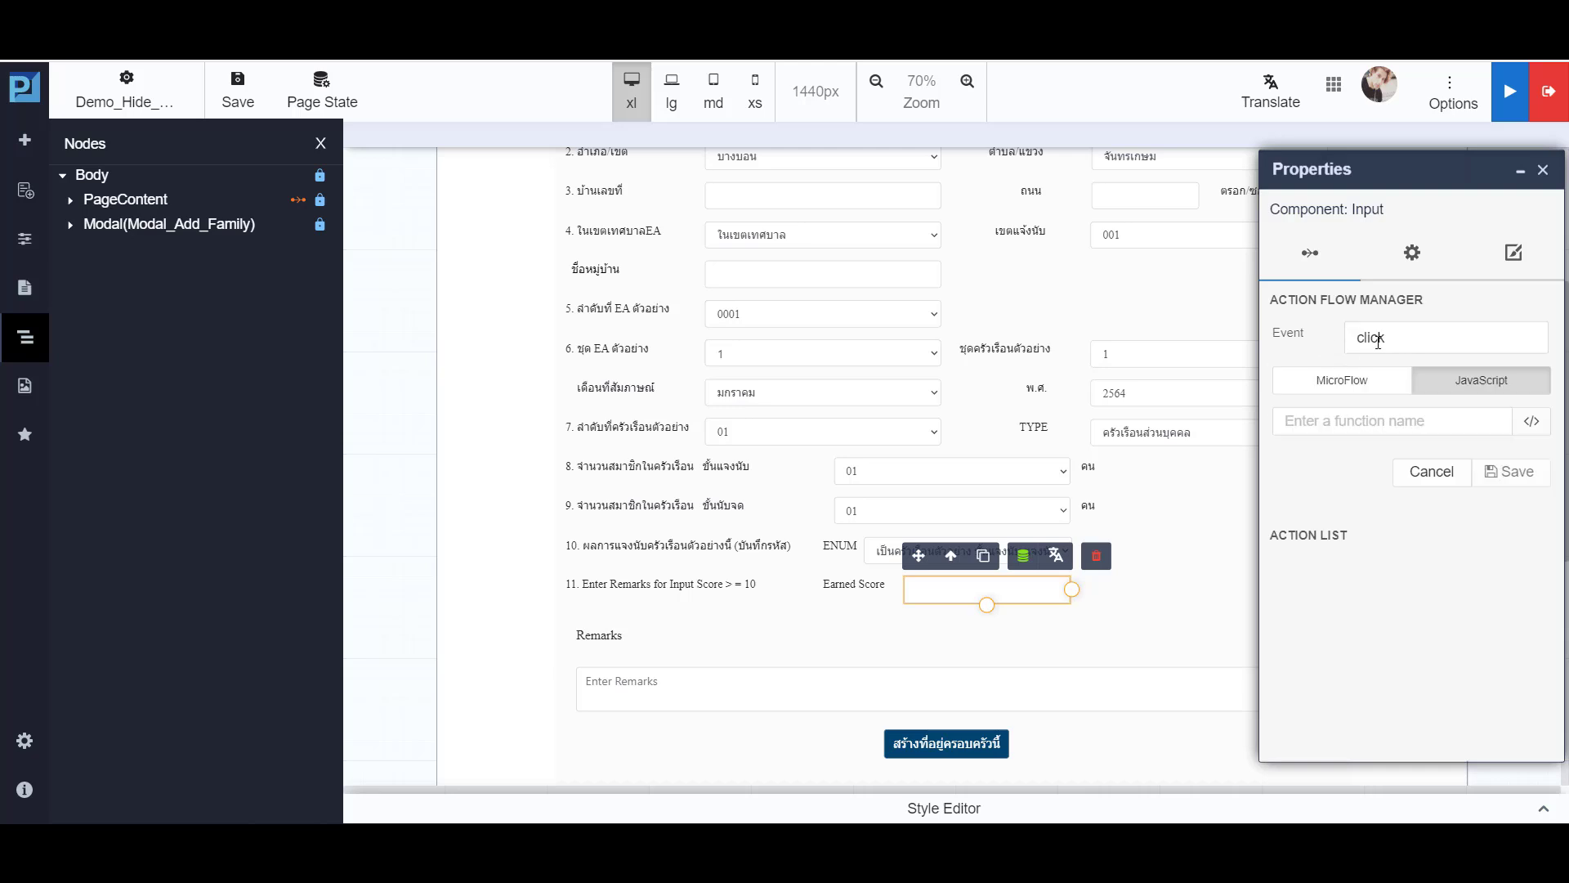
{"action": "left_click", "coordinate": [1345, 338]}
{"action": "type", "text": "change"}
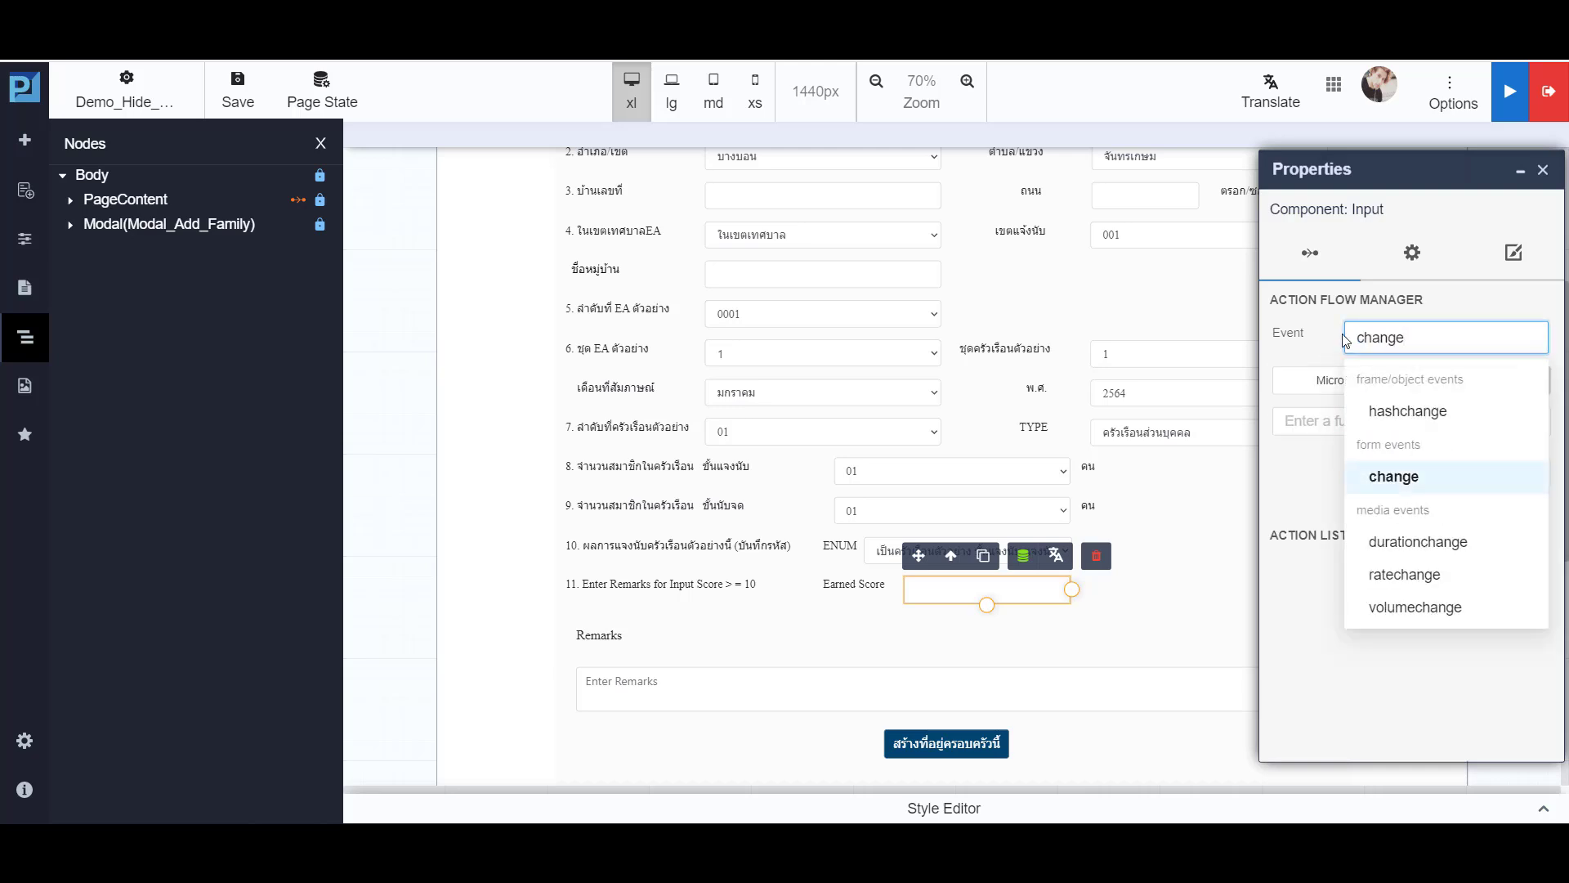
{"action": "key", "text": "Return"}
{"action": "left_click", "coordinate": [1349, 419]}
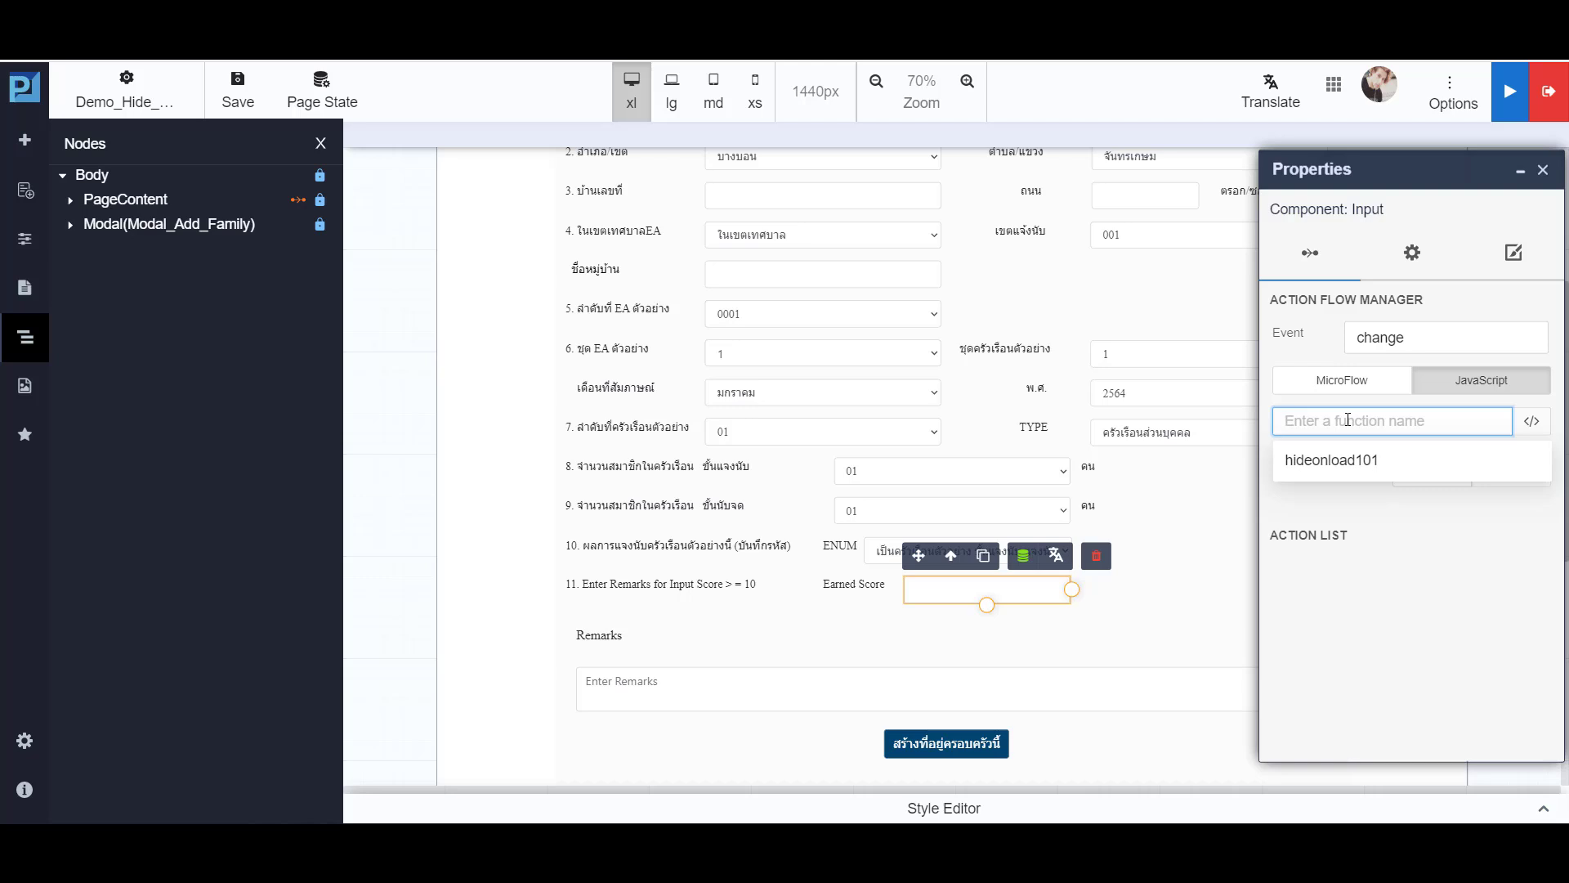
{"action": "type", "text": "getsc"}
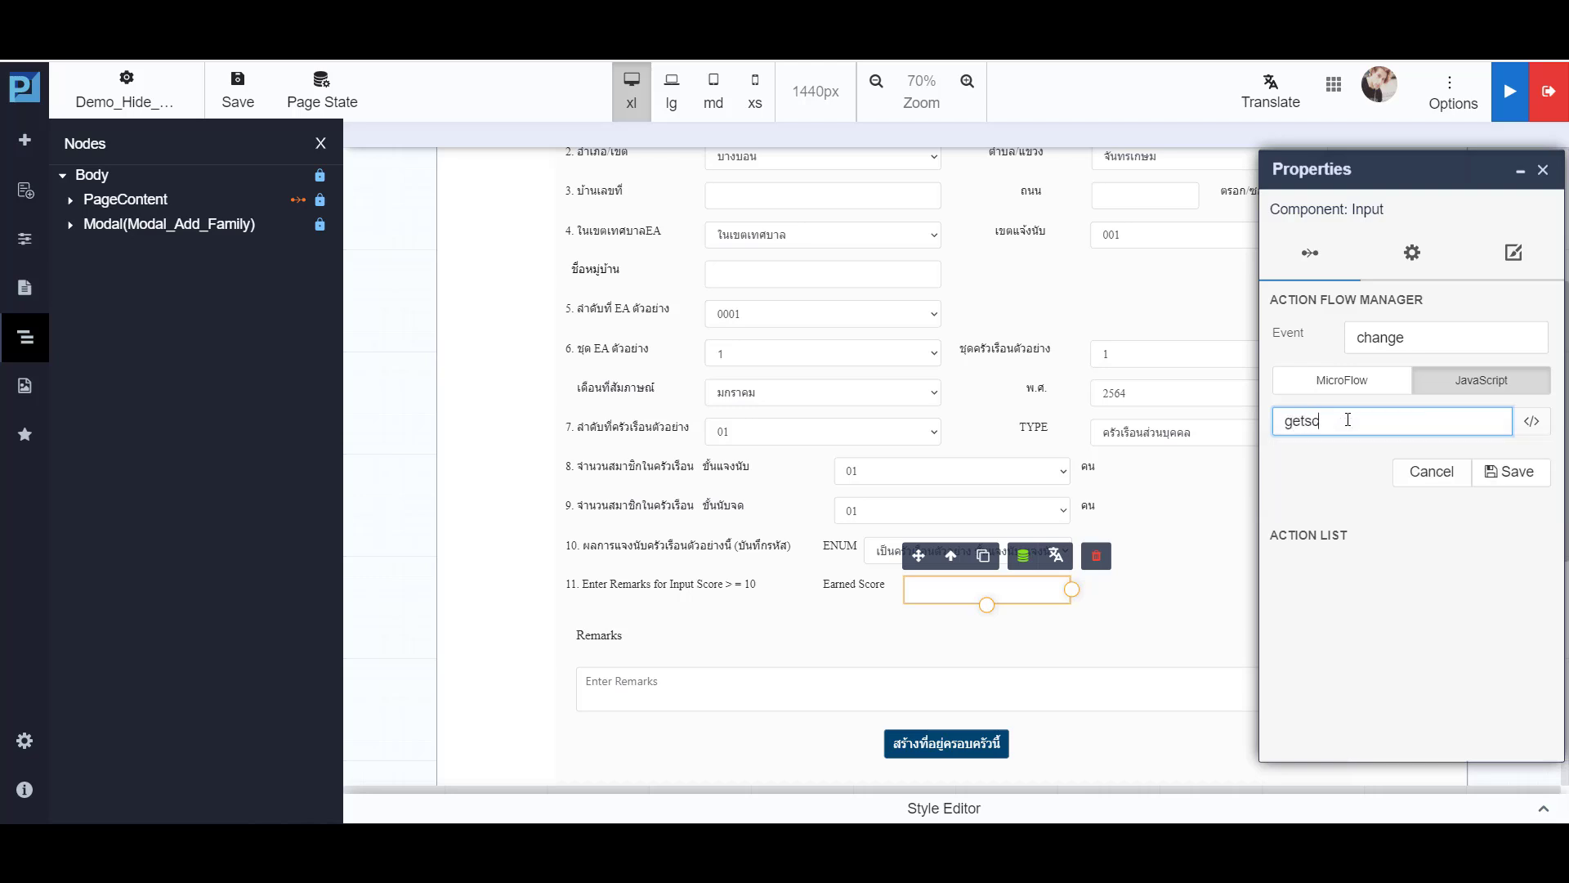
{"action": "type", "text": "ore101"}
{"action": "left_click", "coordinate": [1534, 425]}
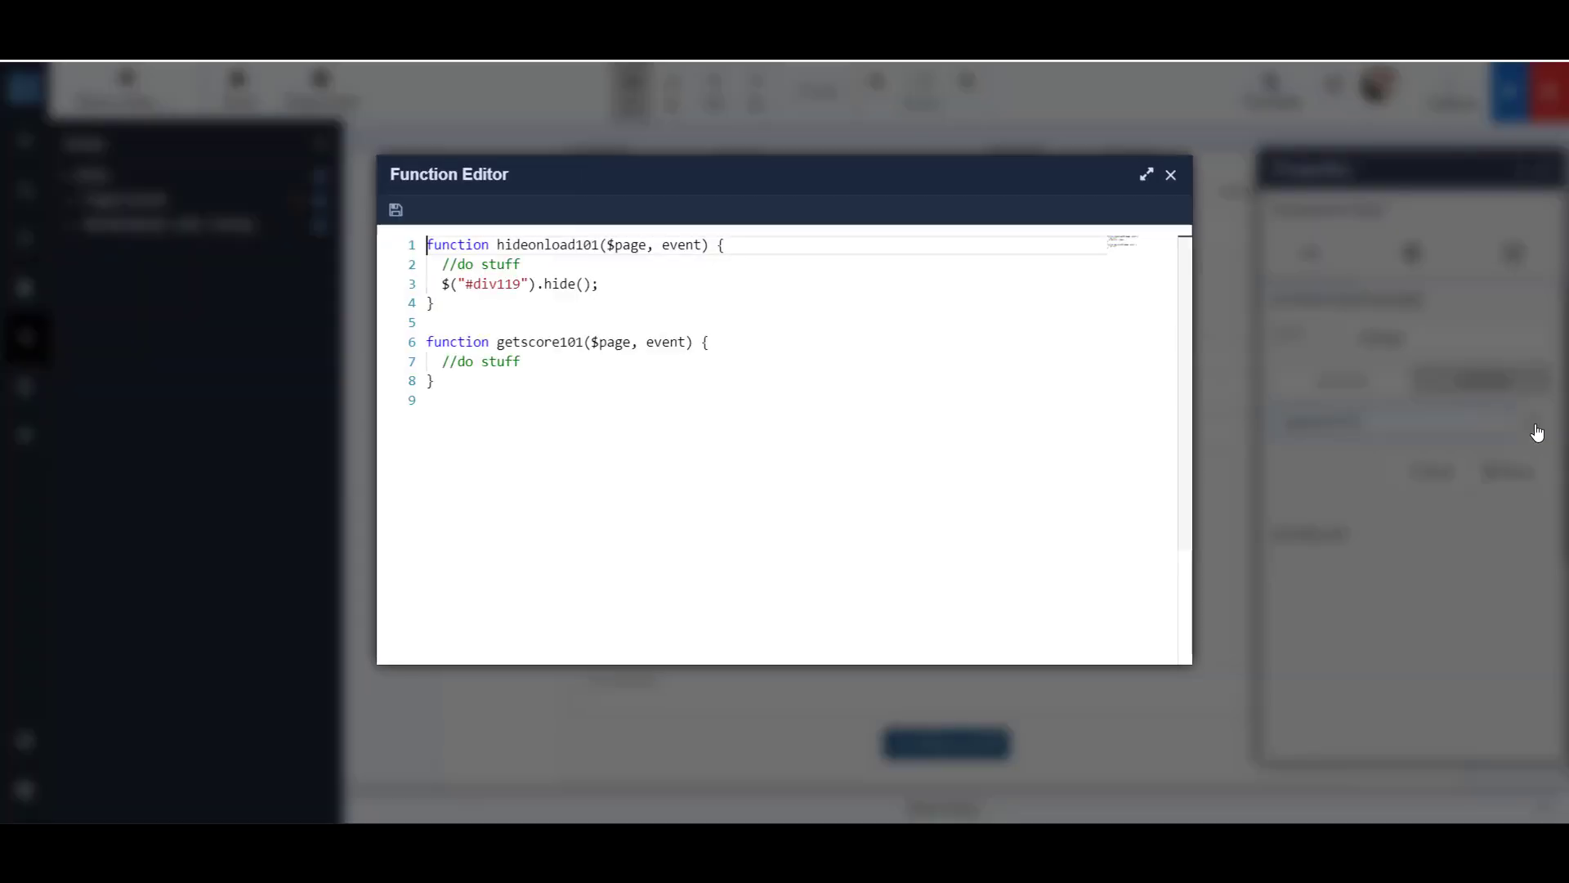
- Make getscore101 log $page.State.score, show #div119 when the score is >= 10, otherwise hide it, and call $page.update() in both branches
{"action": "left_click", "coordinate": [737, 351]}
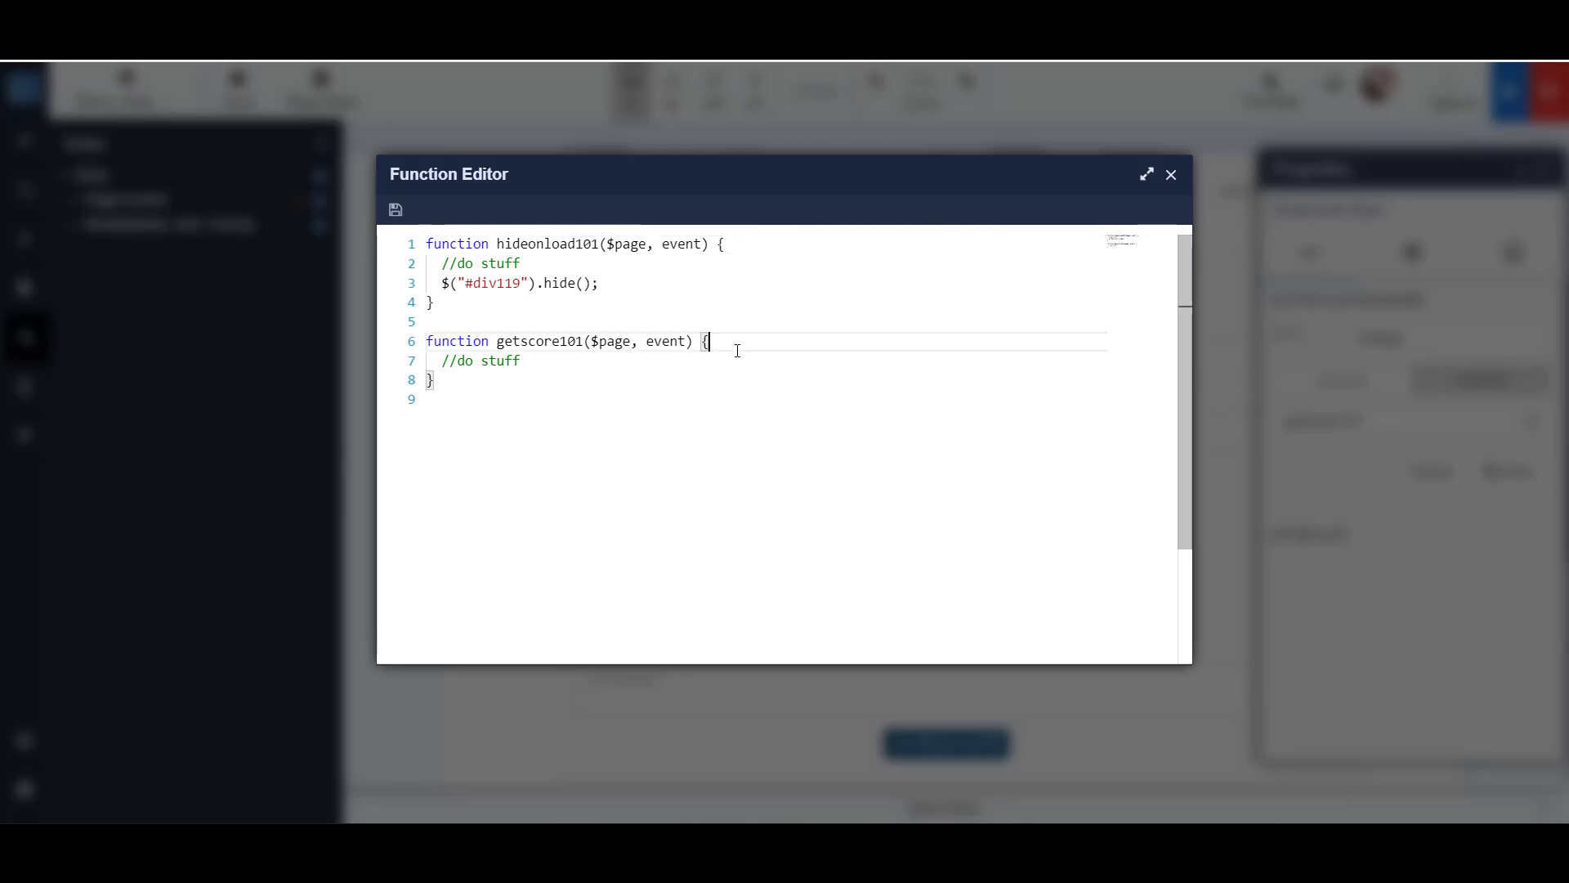
{"action": "key", "text": "Return"}
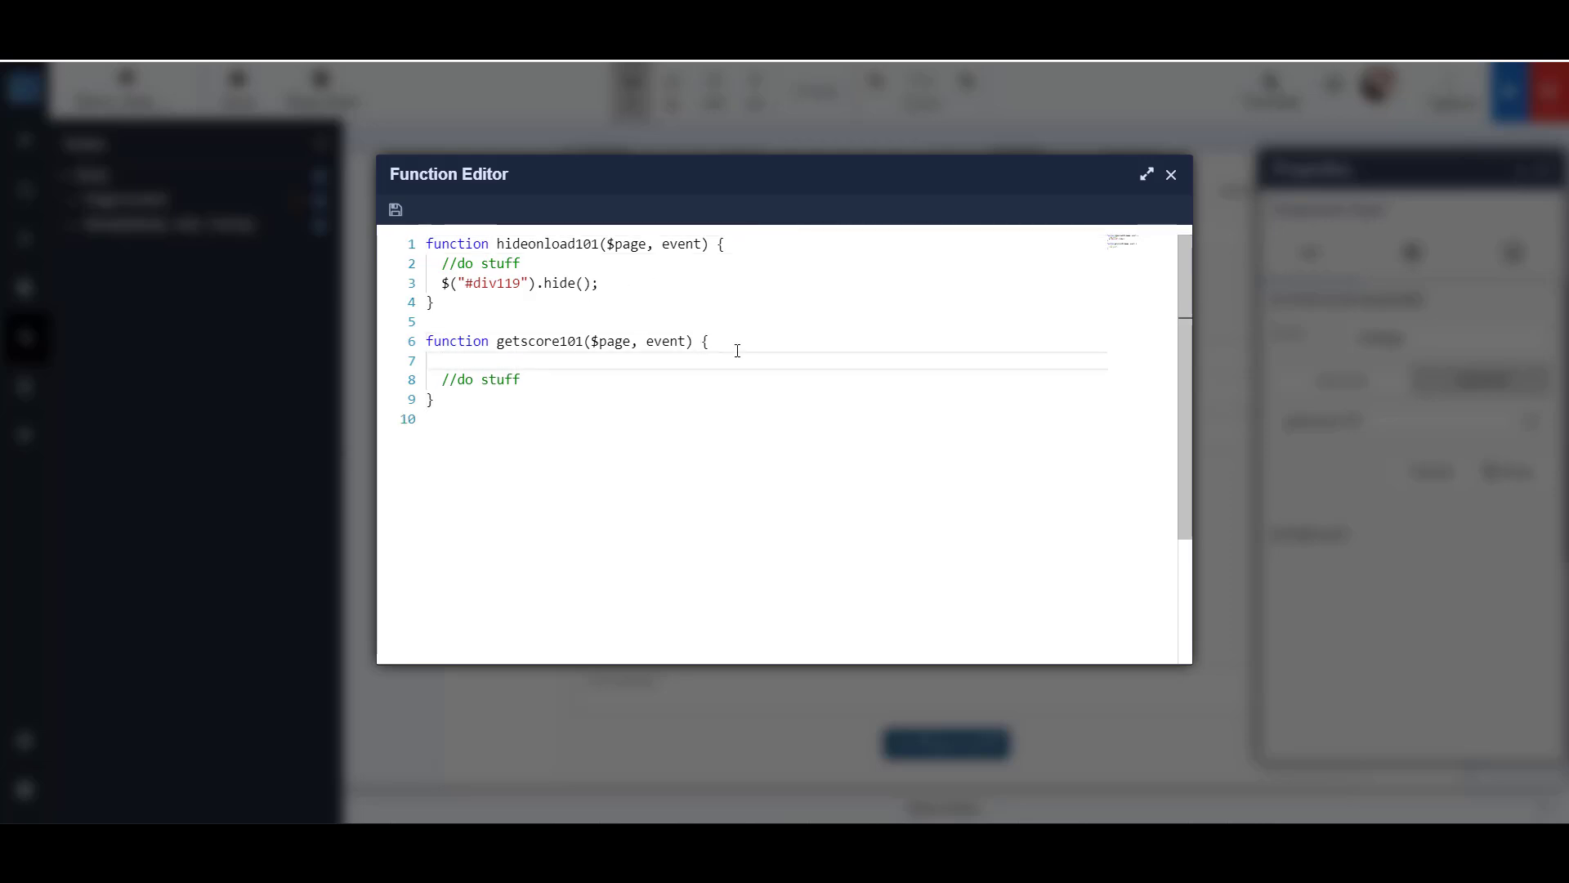
{"action": "type", "text": "console.log(\"Value of state score is\", $page.State.score)   if (($page.State.score >= 10)) {     $(\"#div119\").show();     $page.update();   }   else {     $(\"#div119\").hide();     $page.update();   }"}
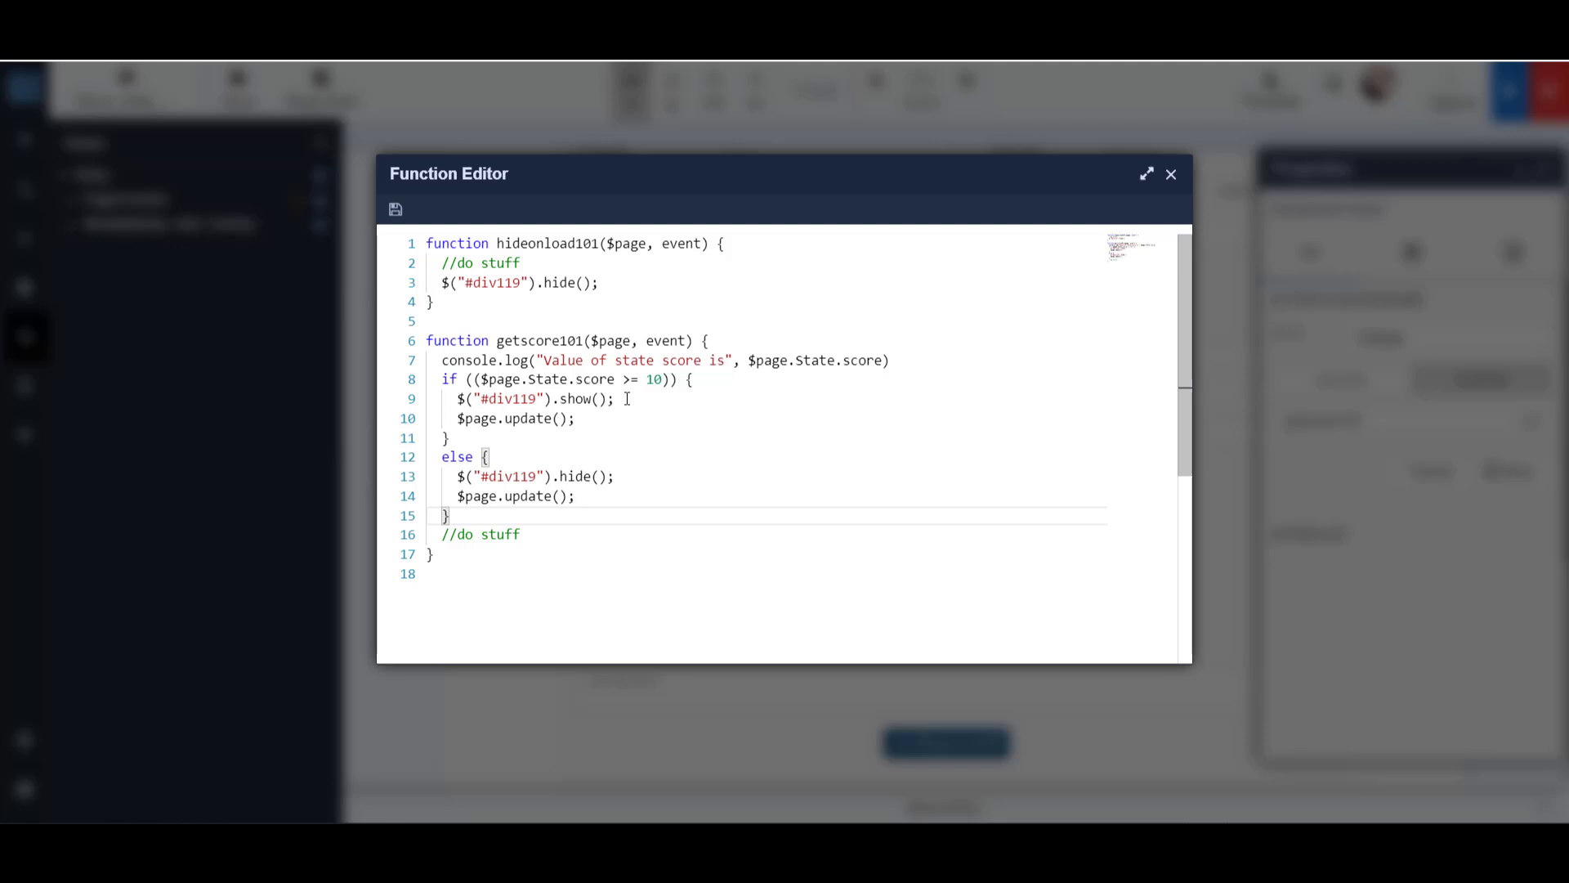
{"action": "left_click_drag", "start_coordinate": [627, 399], "coordinate": [459, 403]}
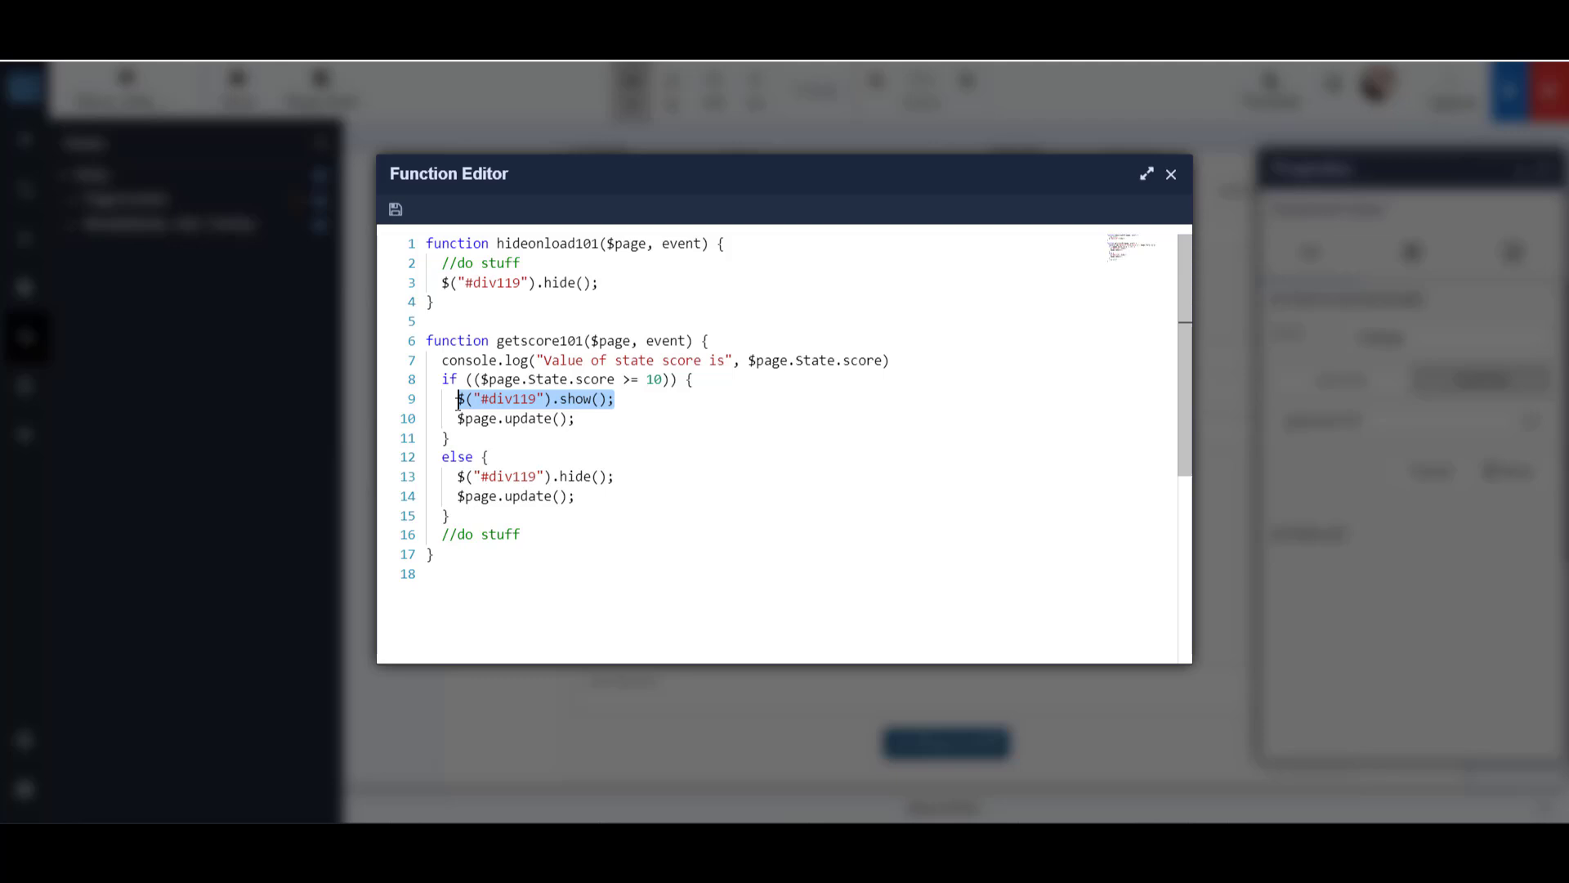
{"action": "left_click", "coordinate": [648, 418]}
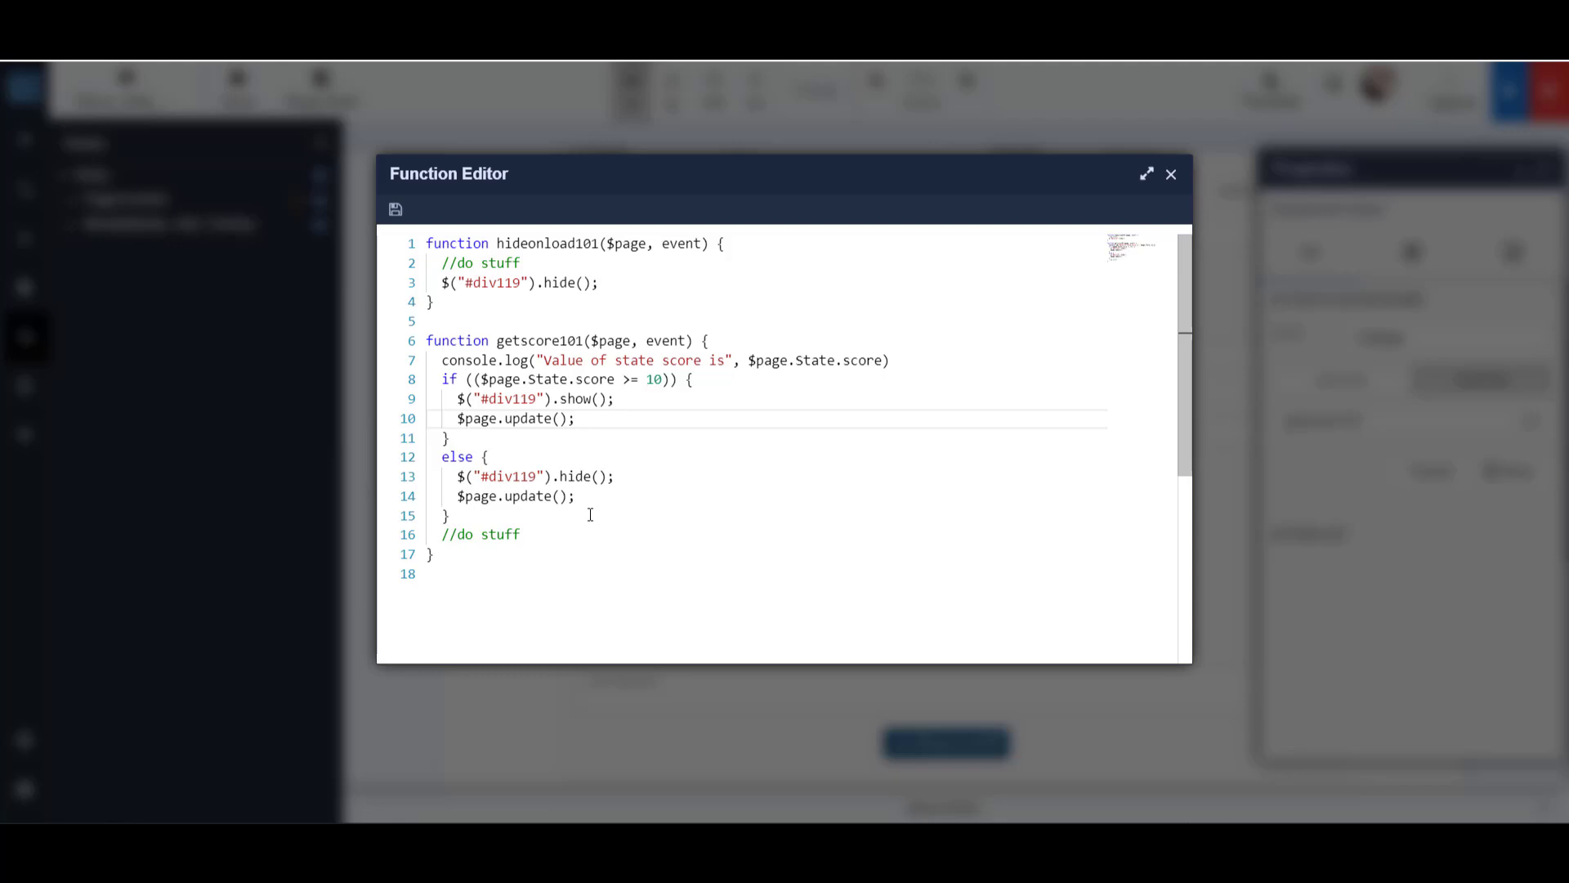
{"action": "double_click", "coordinate": [555, 342]}
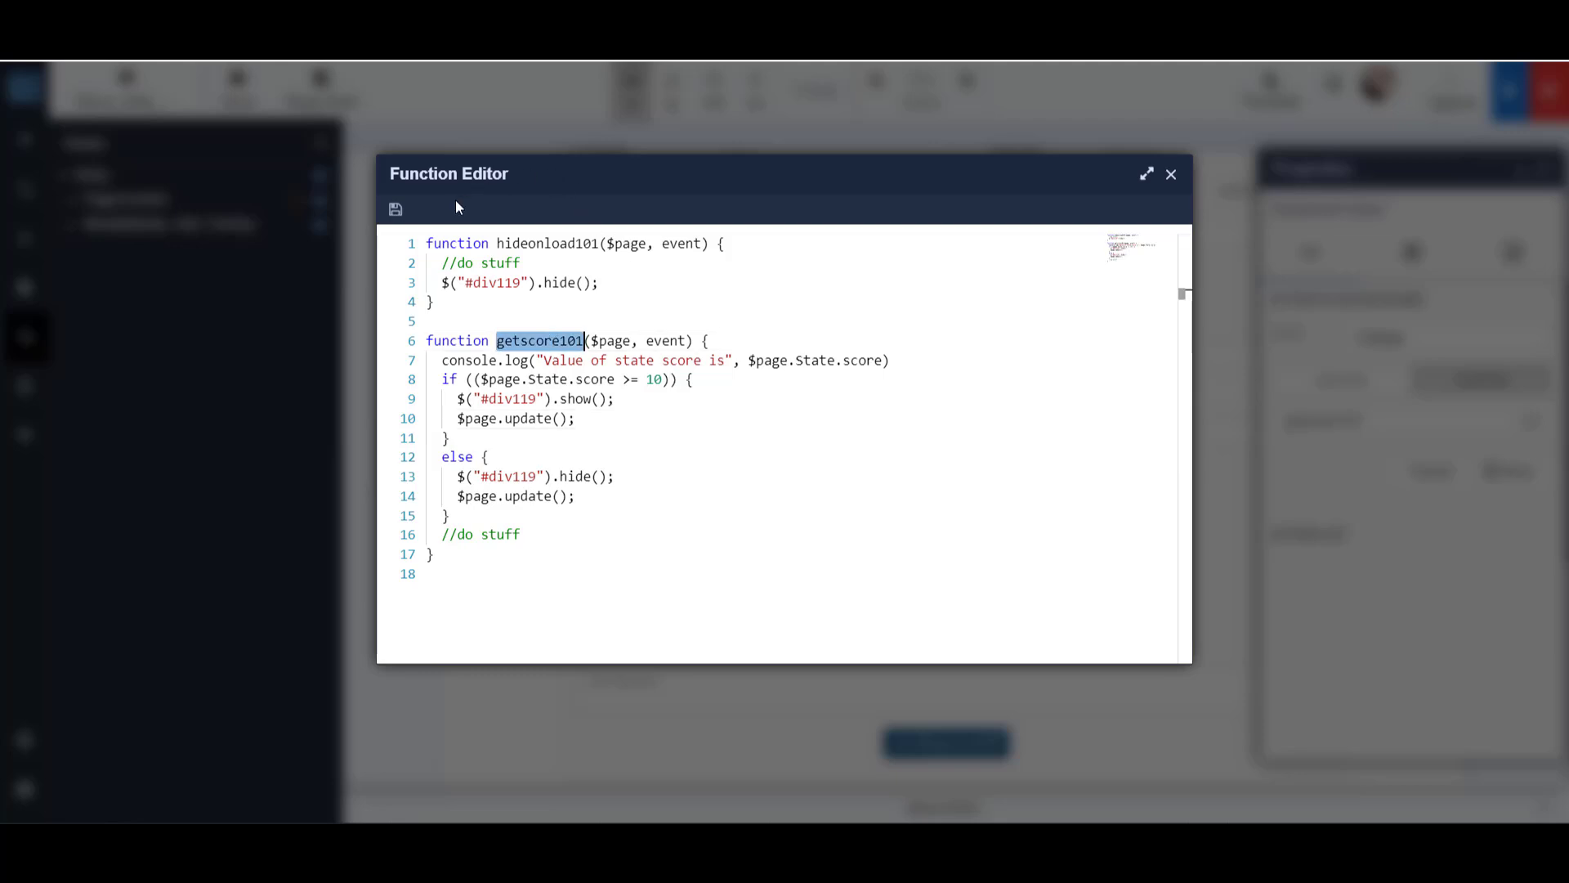
- Save the function code and the Earned Score input's change action, and close the input's properties
{"action": "left_click", "coordinate": [395, 210]}
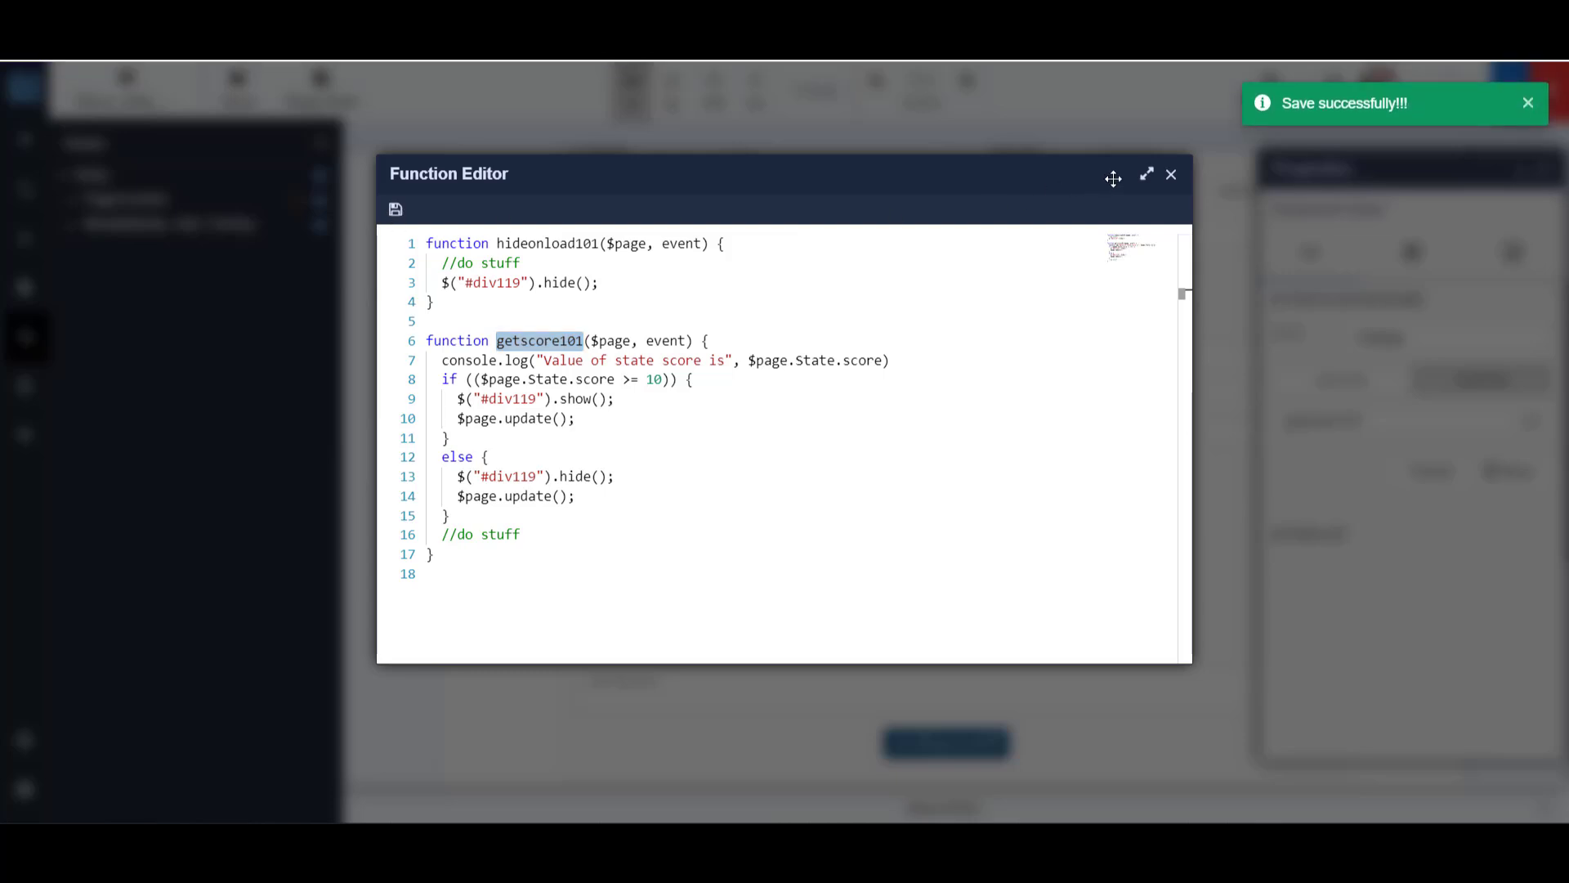
{"action": "left_click", "coordinate": [1172, 175]}
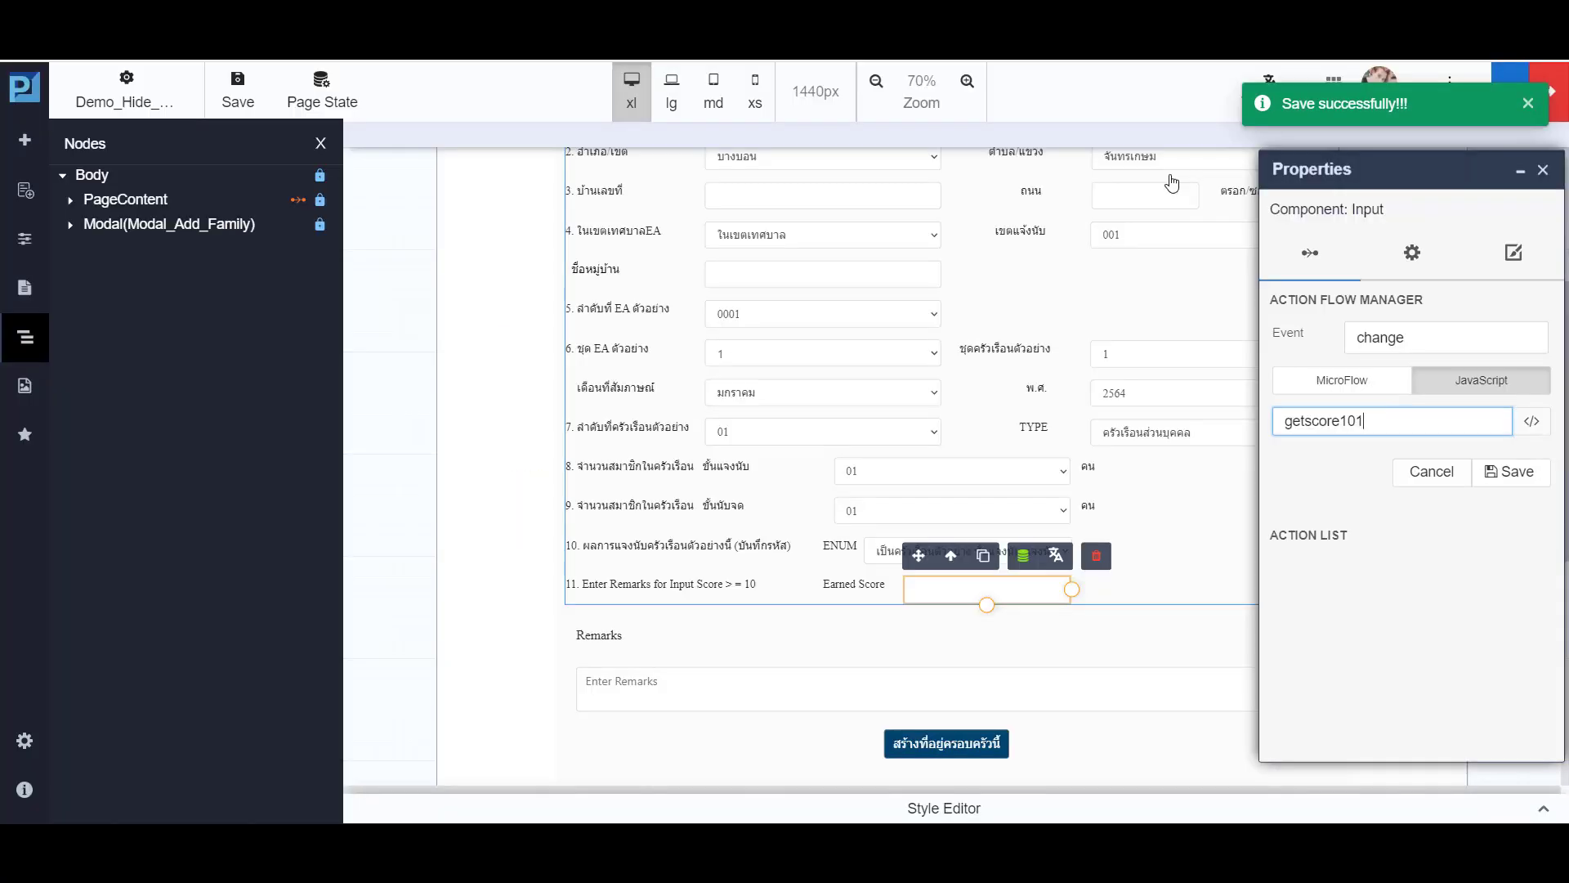
{"action": "left_click", "coordinate": [1519, 474]}
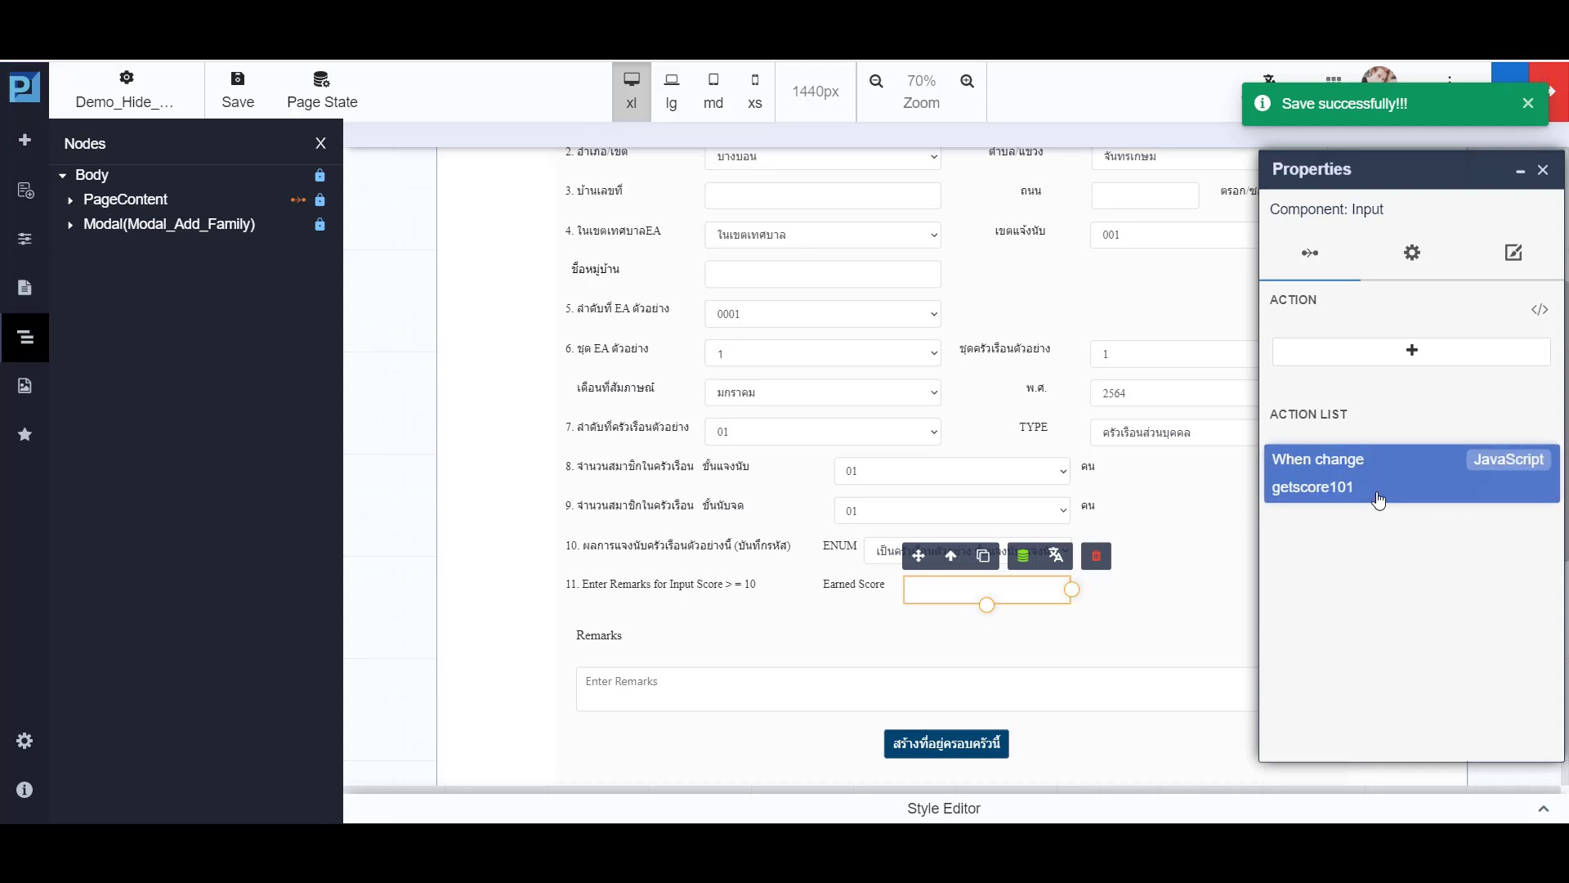
{"action": "left_click", "coordinate": [1543, 169]}
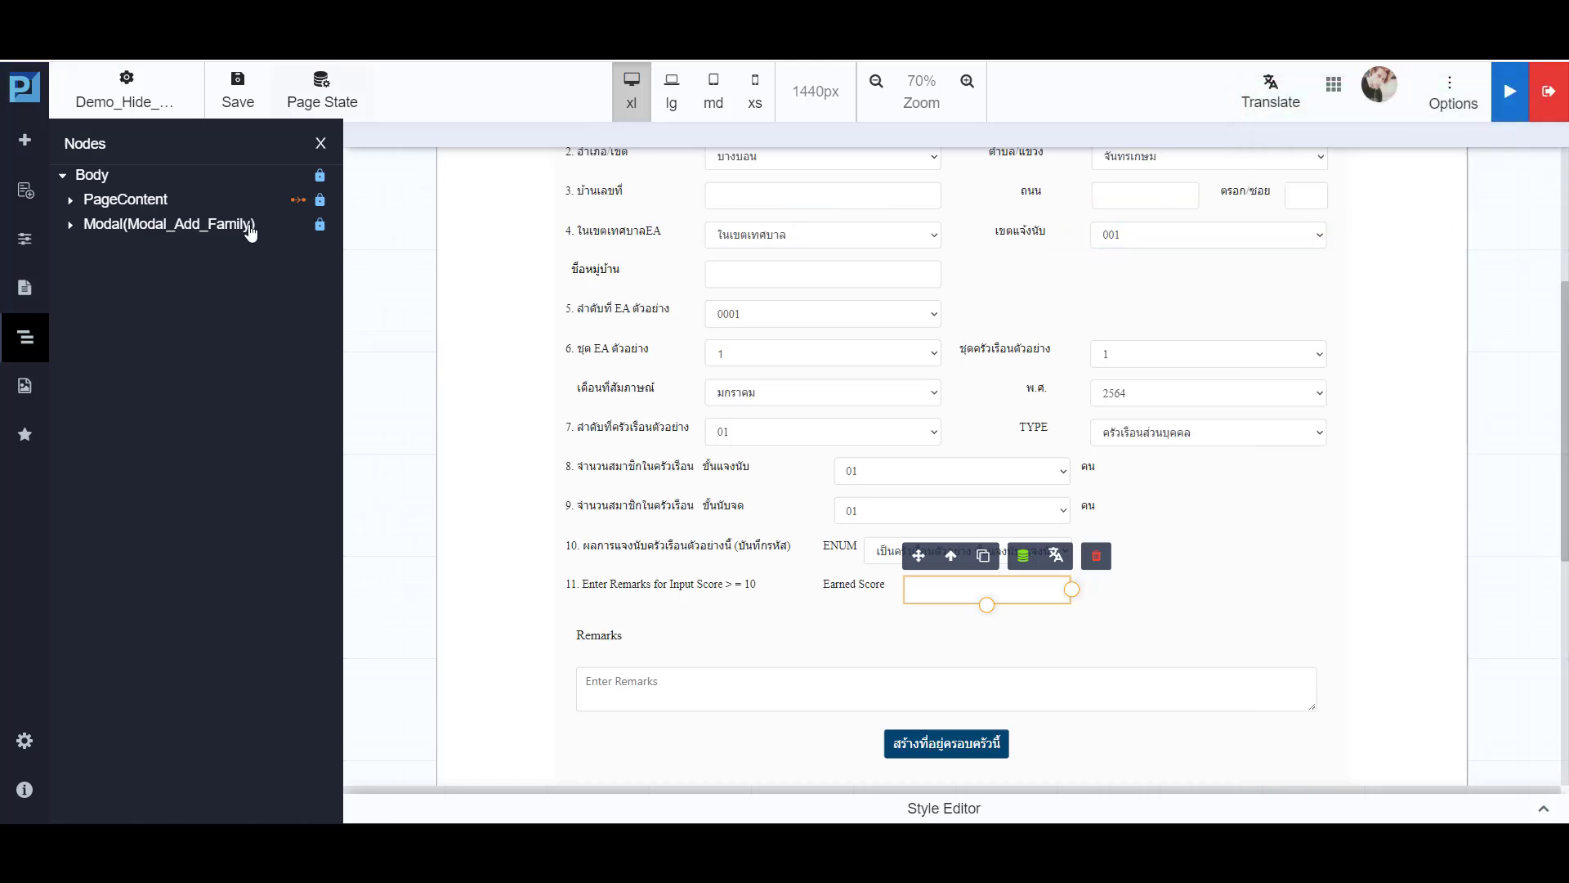
- Save the page, rebuild the application and open its preview at the Earned Score field
{"action": "left_click", "coordinate": [239, 94]}
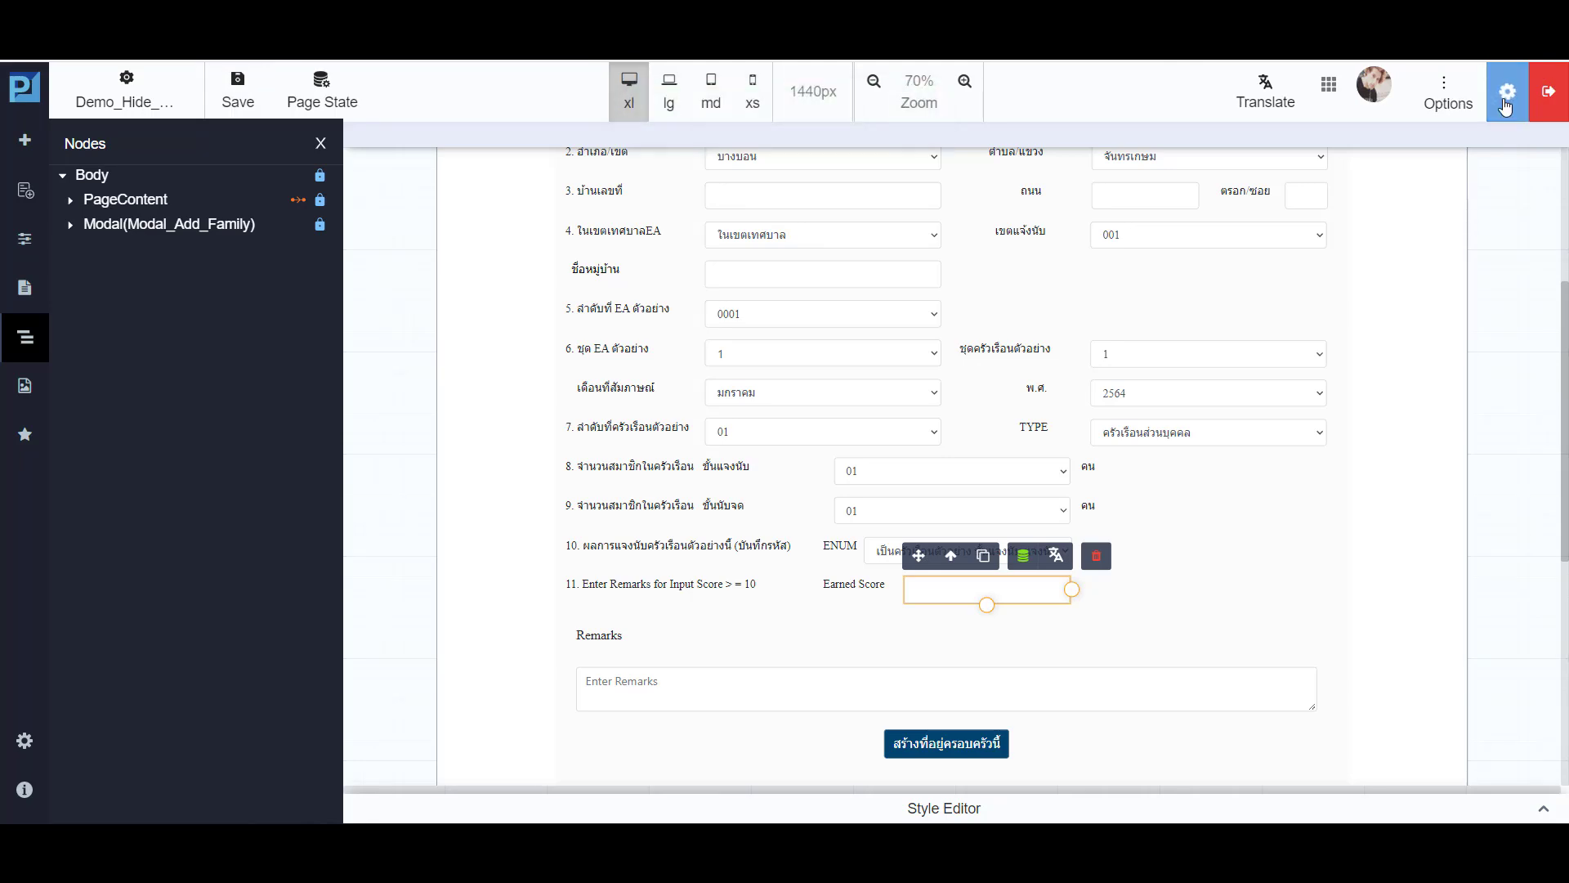
{"action": "left_click", "coordinate": [1507, 107]}
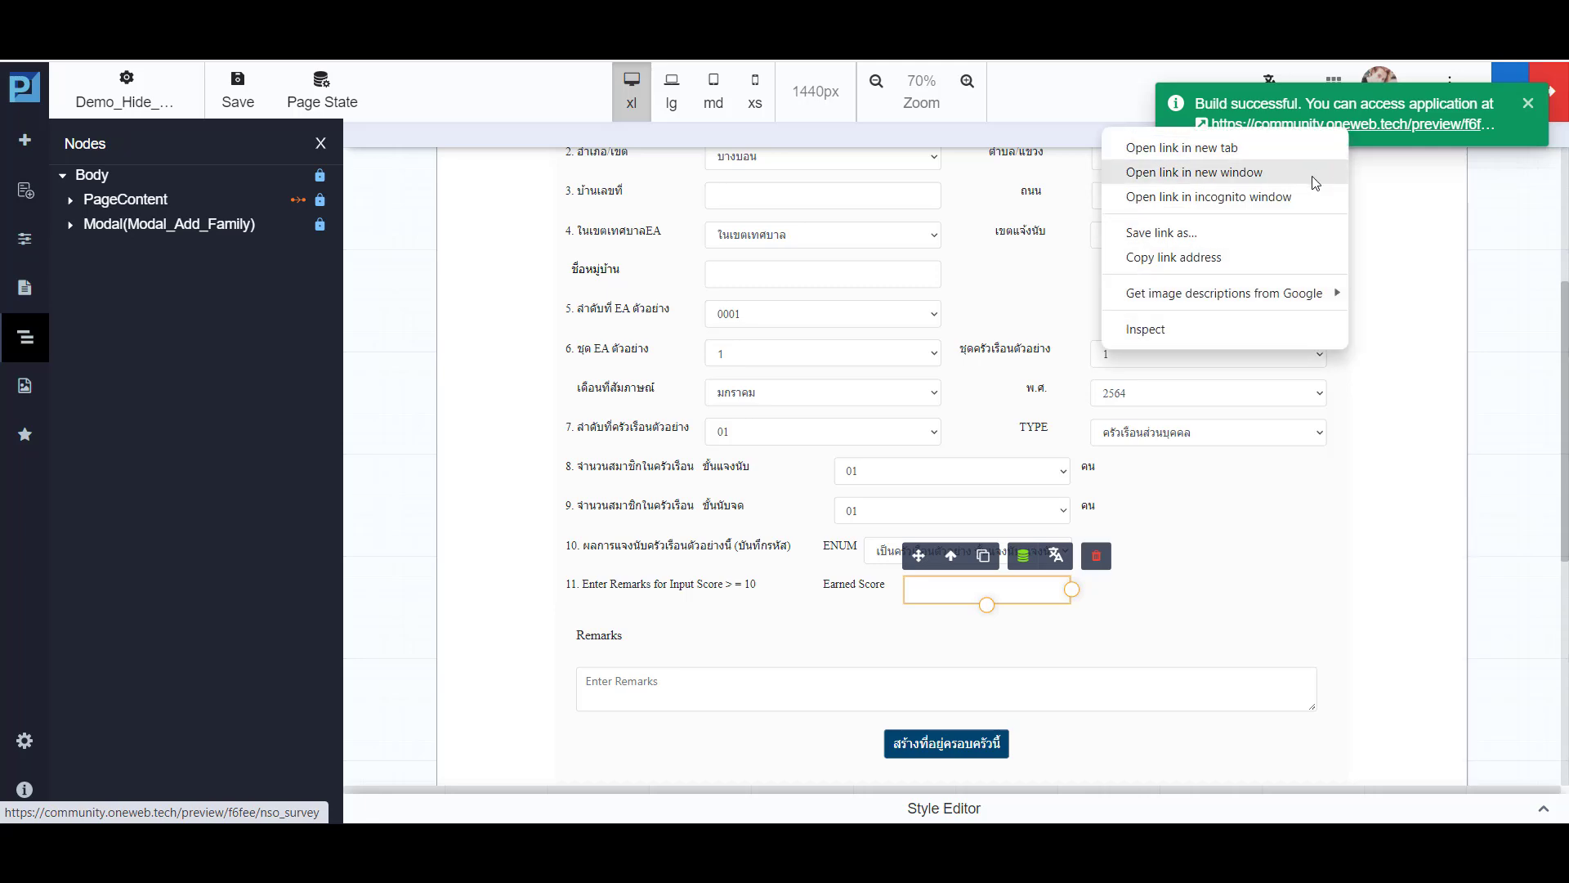
{"action": "left_click", "coordinate": [1303, 198]}
{"action": "scroll", "coordinate": [877, 396], "scroll_direction": "down", "scroll_amount": 9}
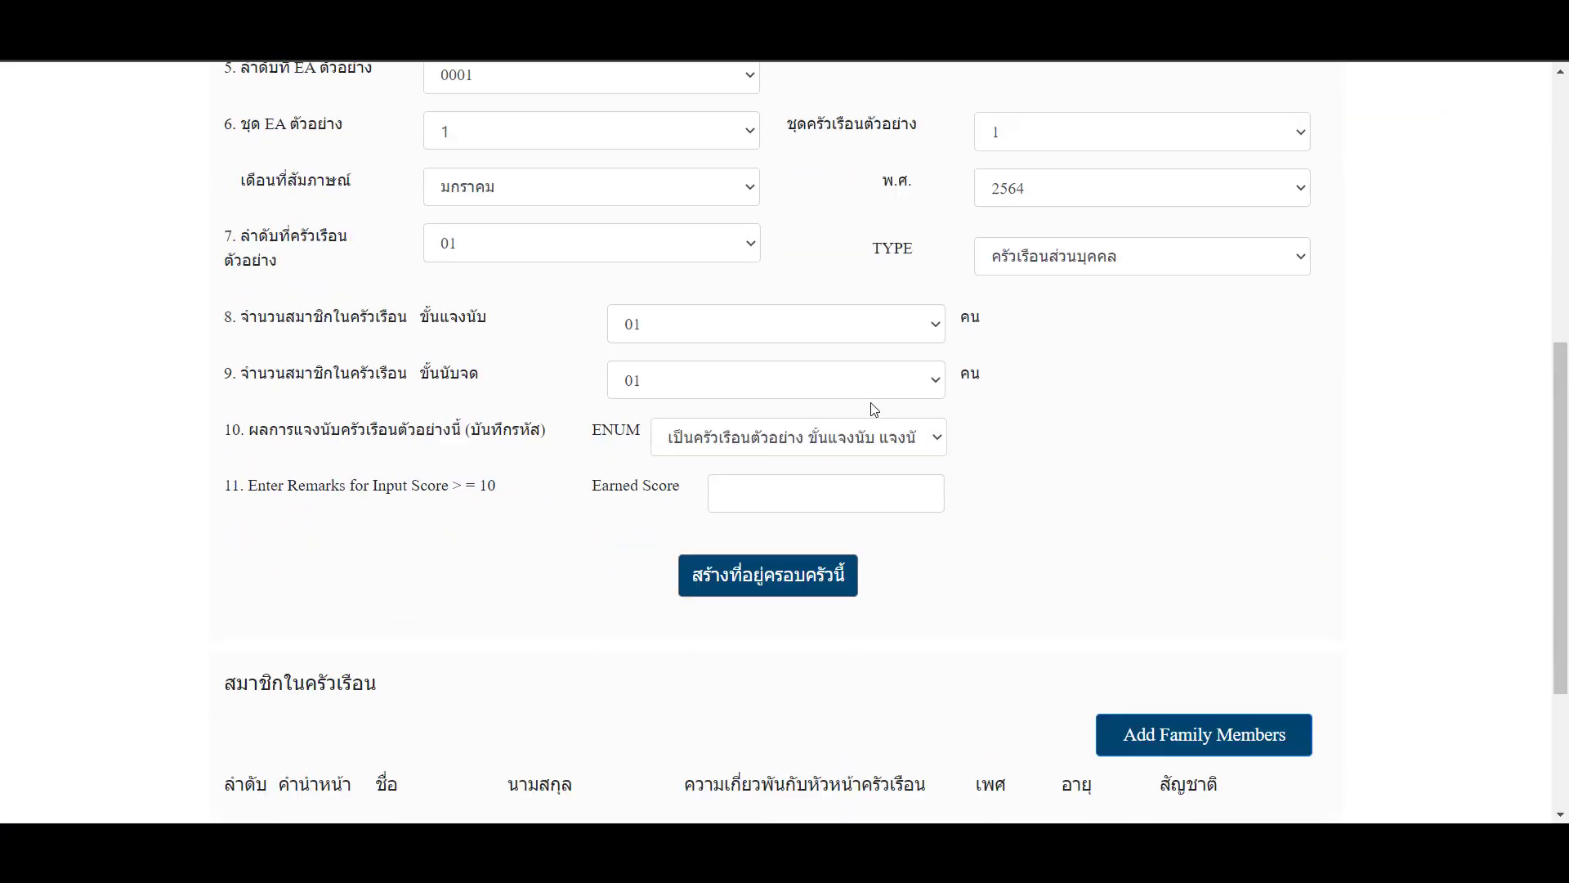
- Test the Remarks container in the preview by entering Earned Score 10, 9 and one more score, leaving the field each time
{"action": "left_click", "coordinate": [798, 357]}
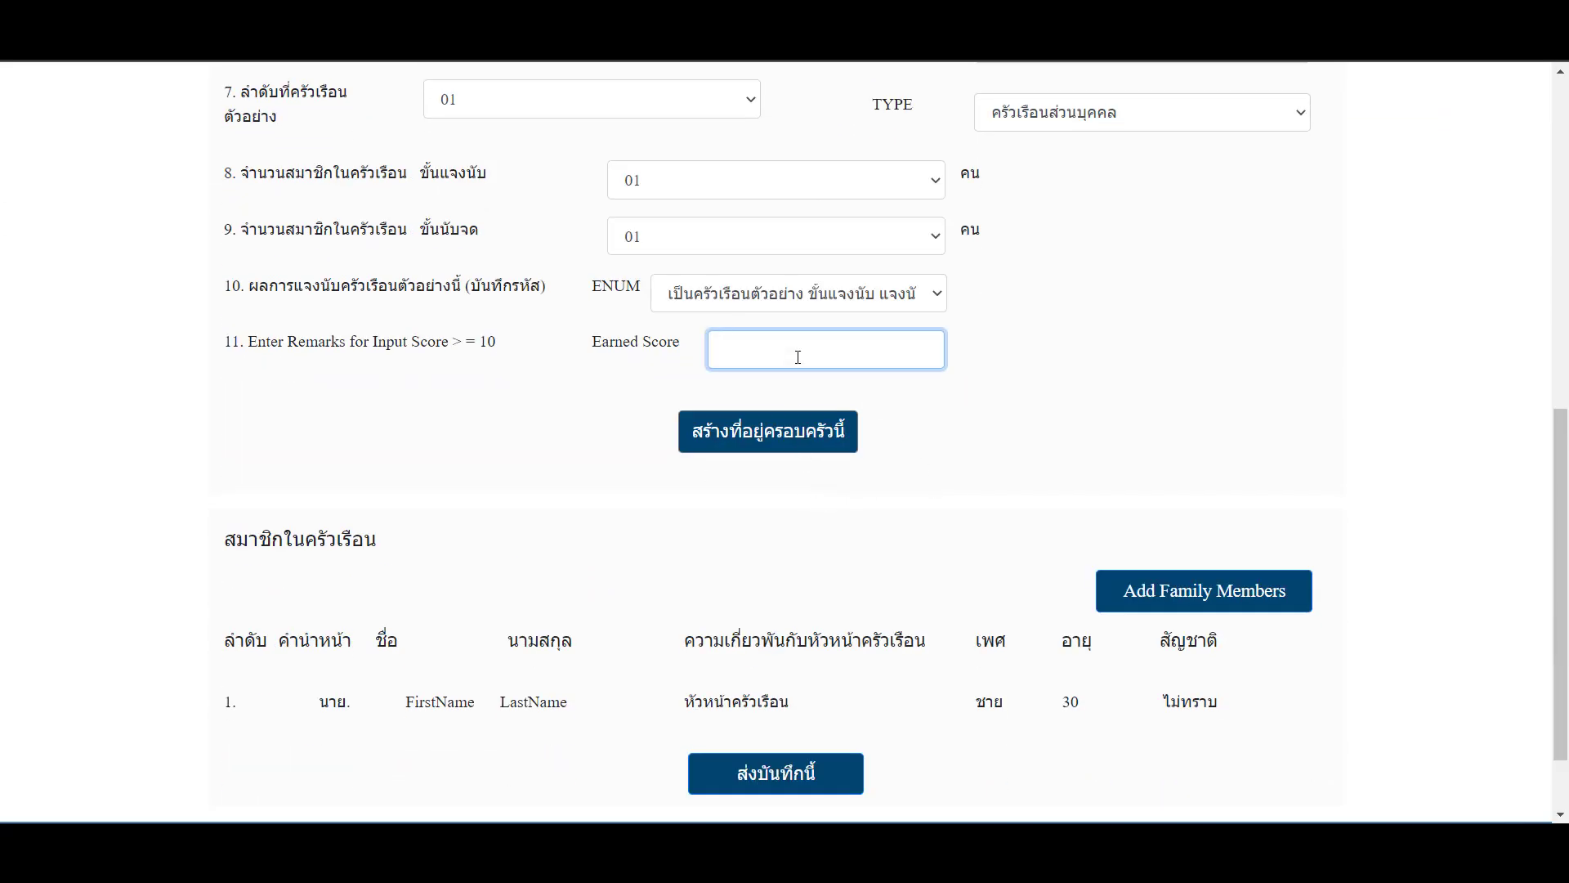
{"action": "key", "text": "Tab"}
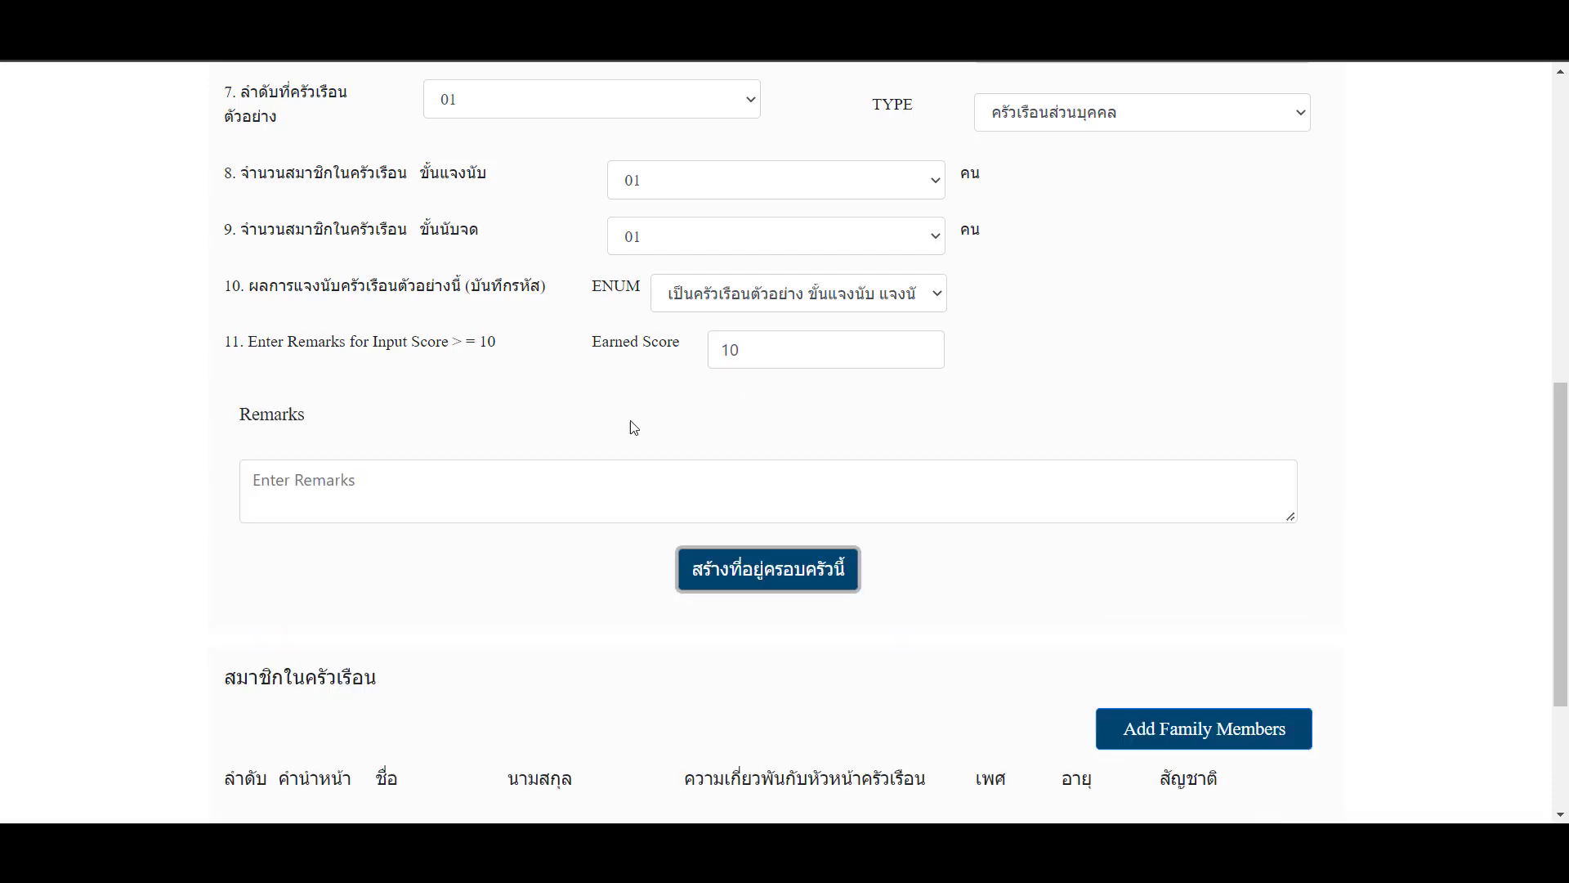
{"action": "left_click", "coordinate": [658, 480]}
{"action": "left_click", "coordinate": [773, 343]}
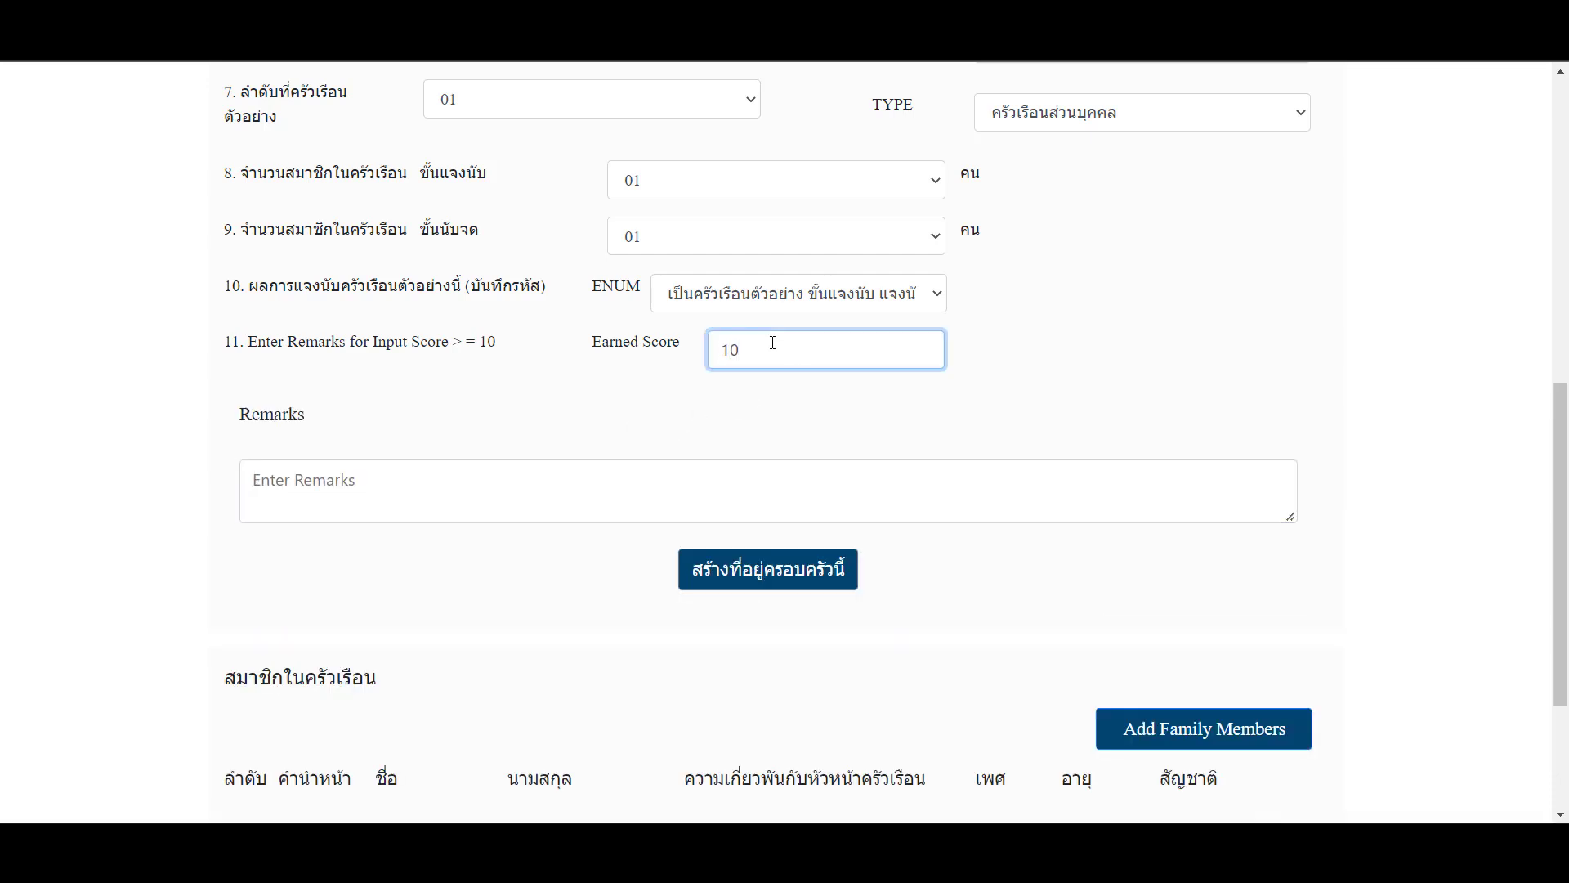
{"action": "key", "text": "Tab"}
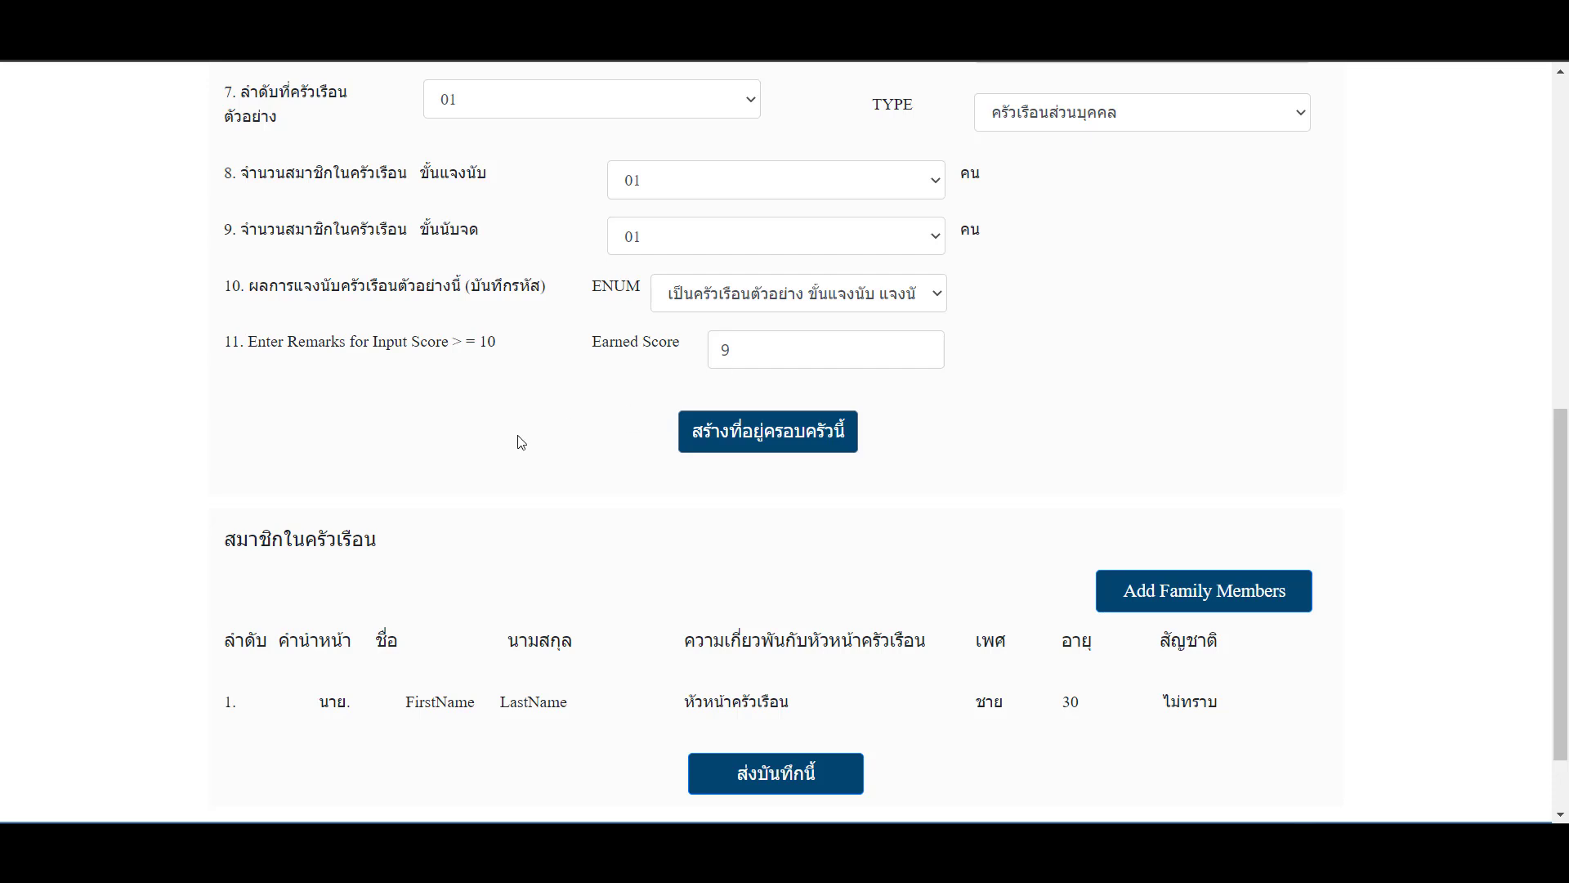
{"action": "left_click", "coordinate": [780, 351]}
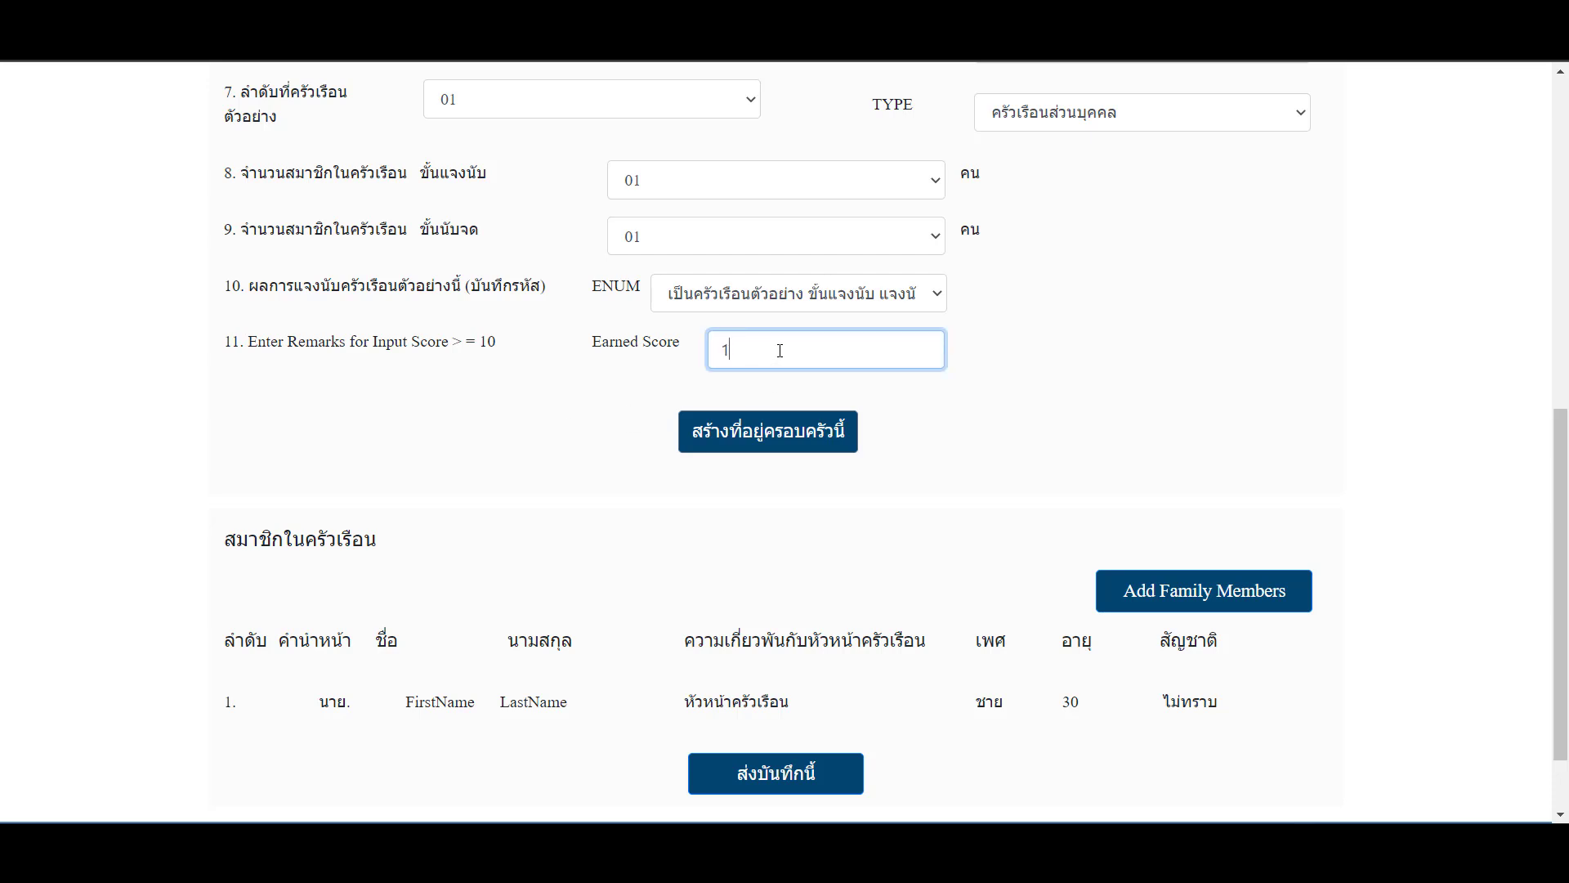
{"action": "key", "text": "Tab"}
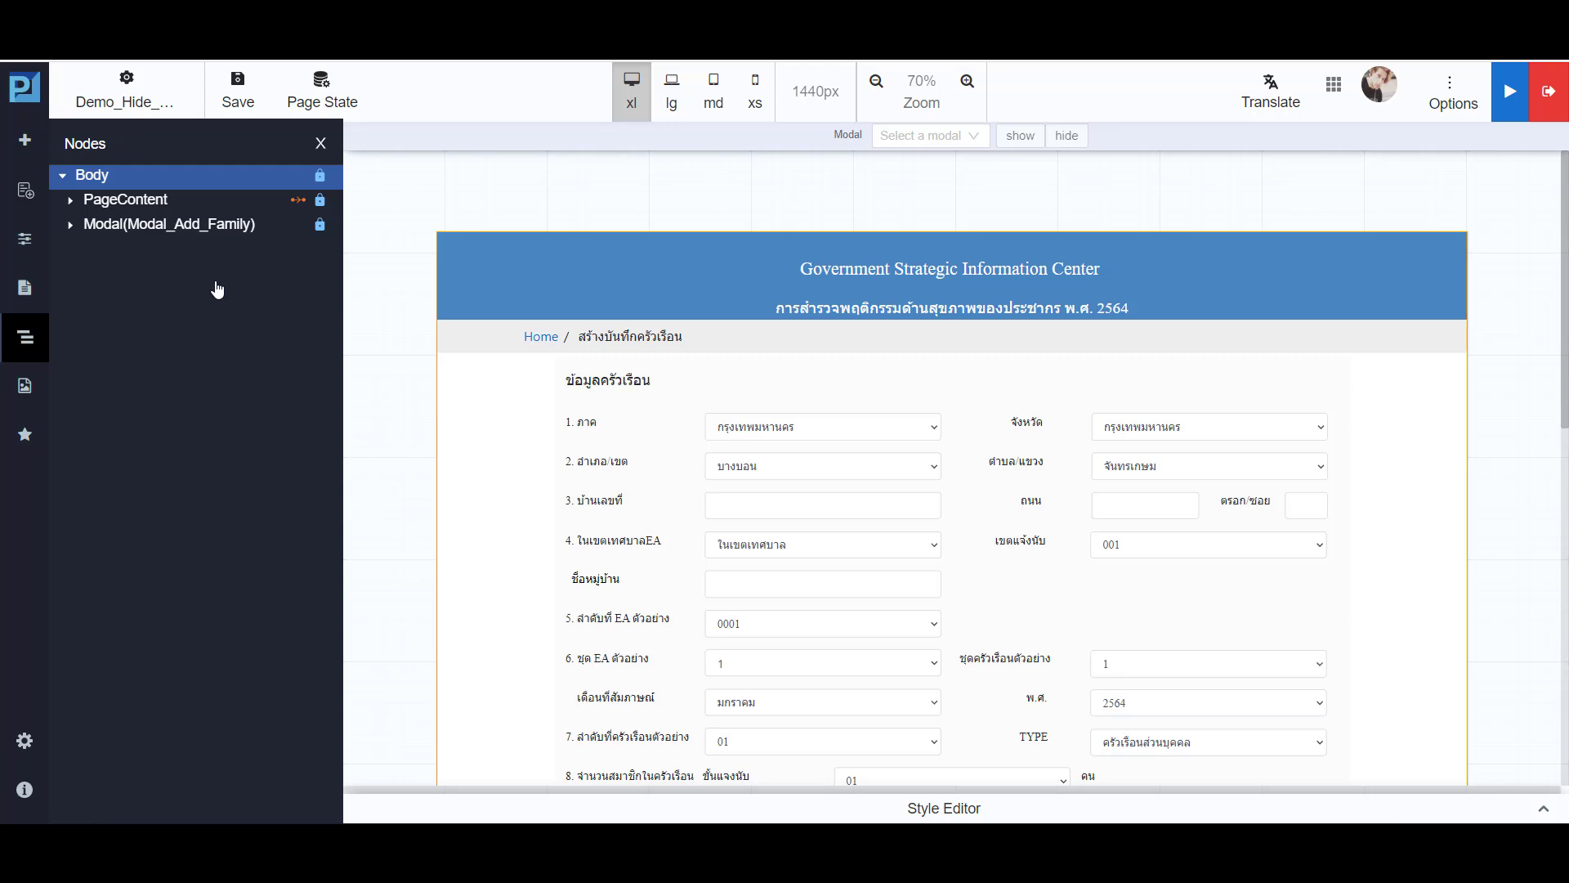
- Show the Modal_Add_Family modal on the canvas and examine its age-dependent questions
{"action": "left_click", "coordinate": [206, 231]}
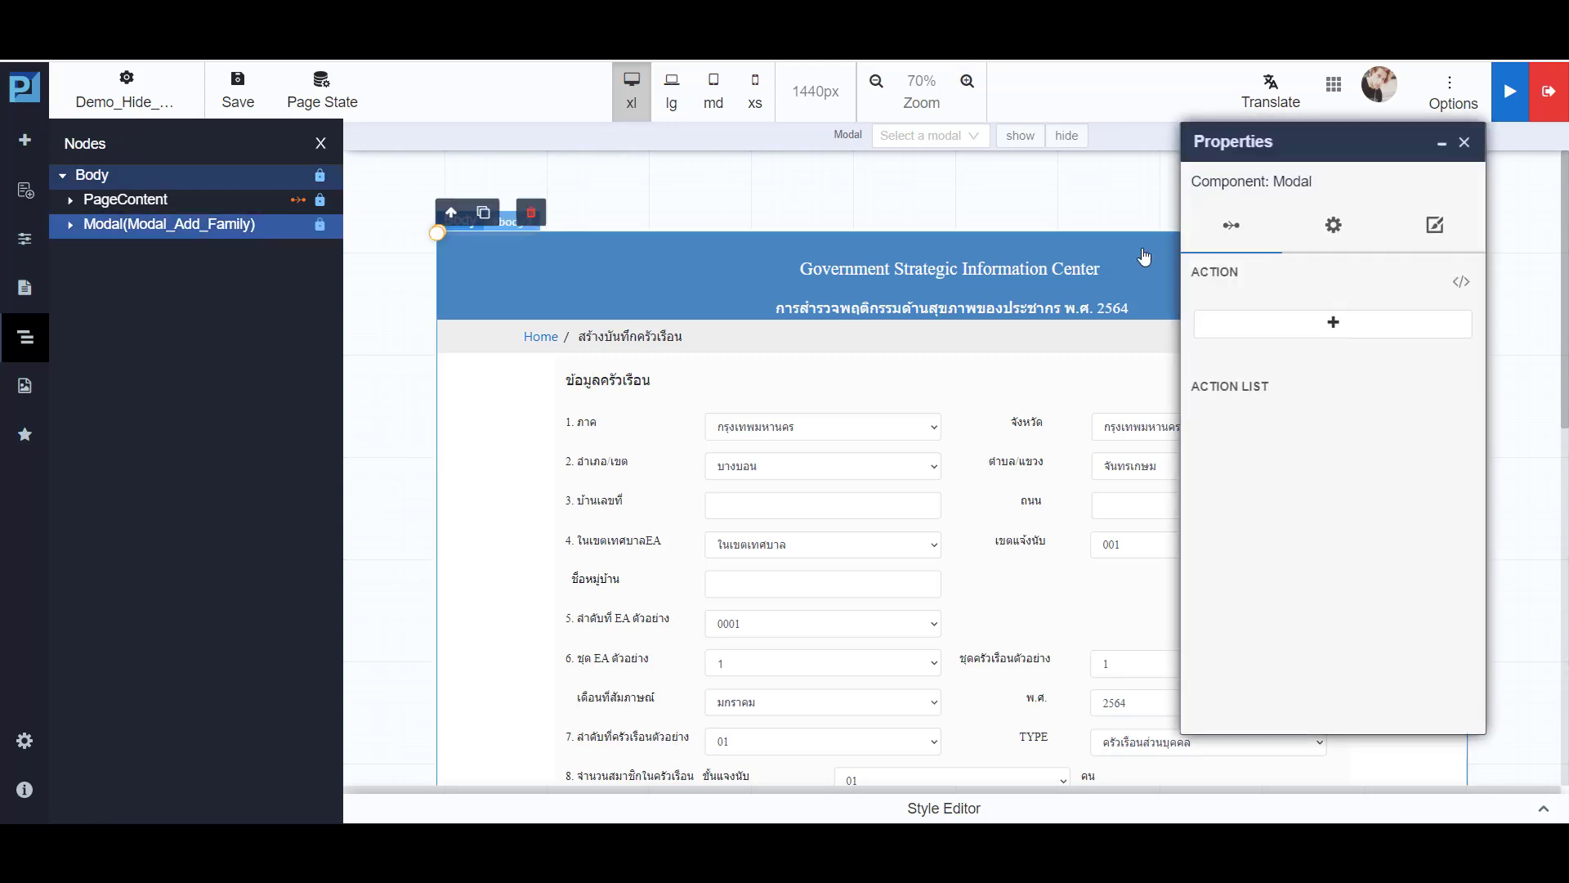
{"action": "left_click", "coordinate": [944, 147]}
{"action": "left_click", "coordinate": [917, 176]}
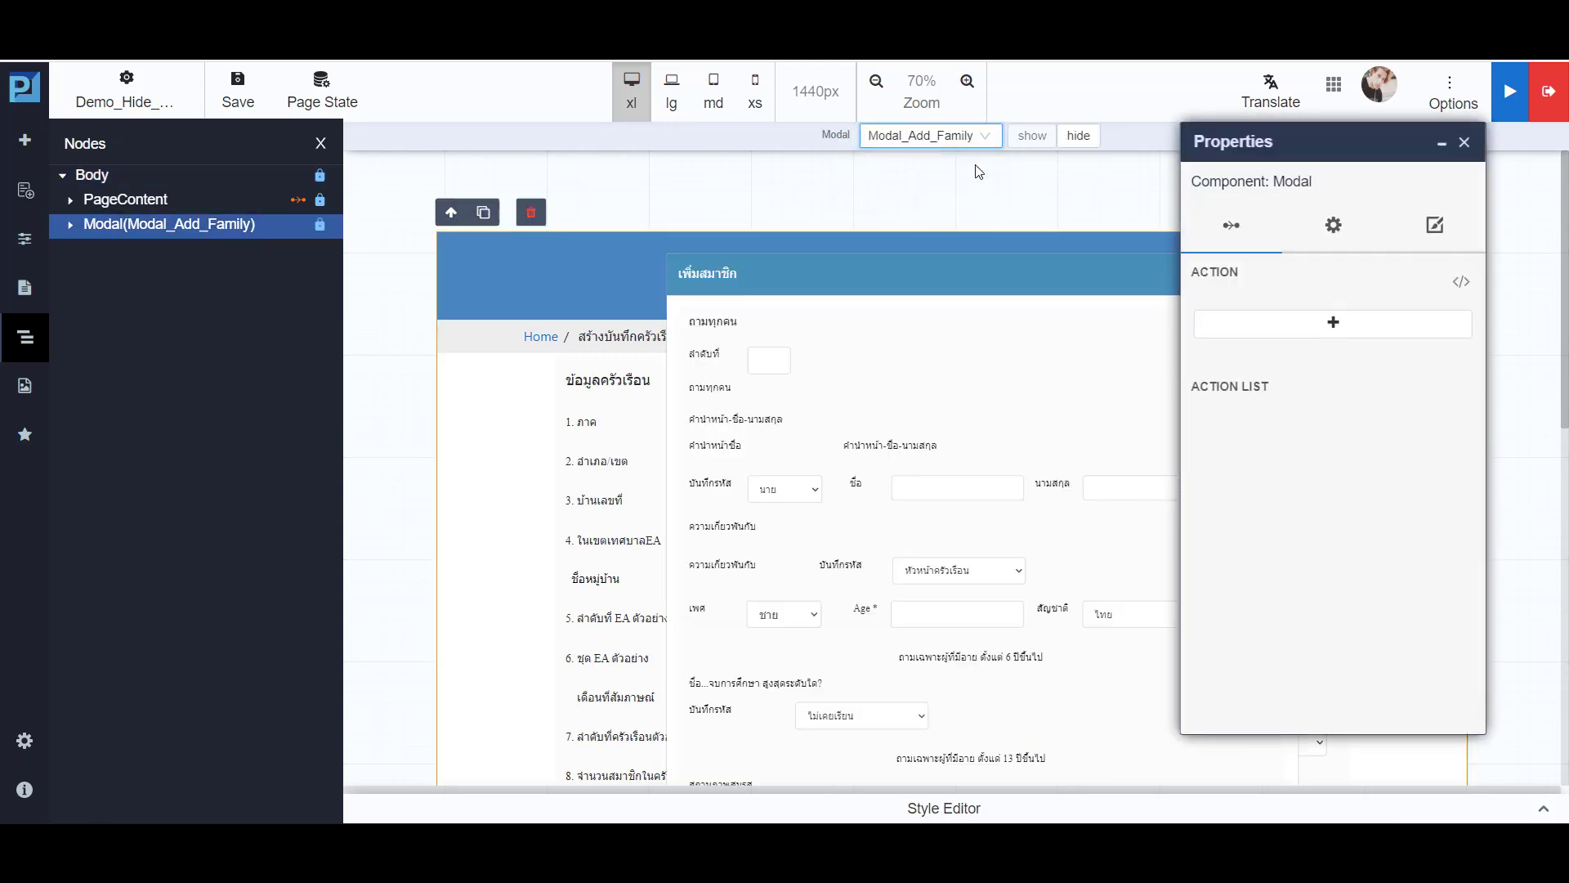
{"action": "left_click", "coordinate": [1466, 147]}
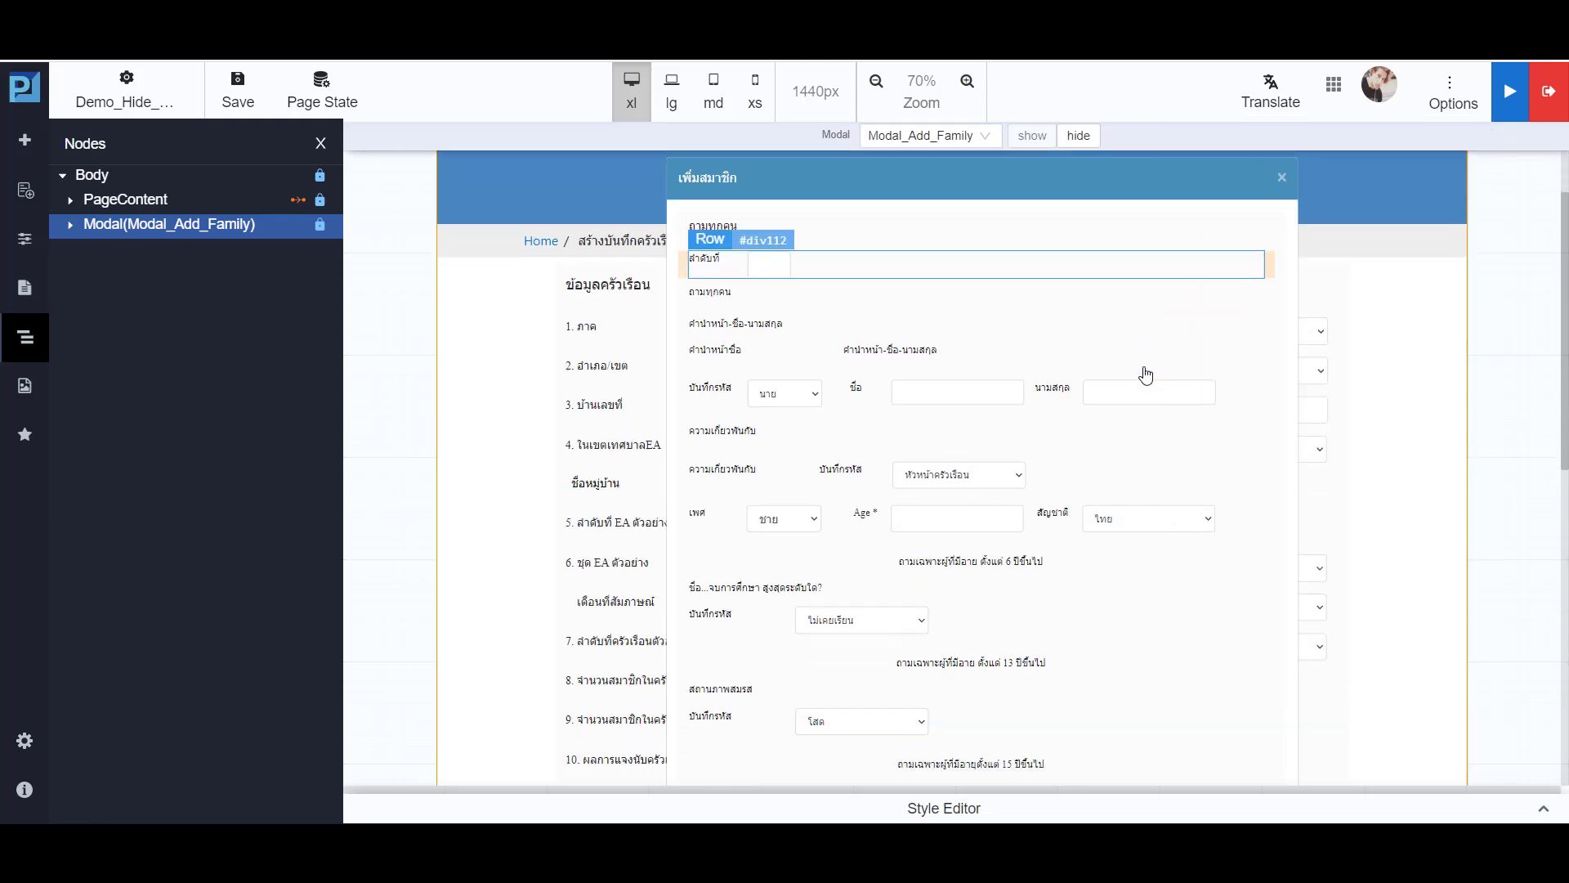
{"action": "scroll", "coordinate": [1144, 372], "scroll_direction": "down", "scroll_amount": 5}
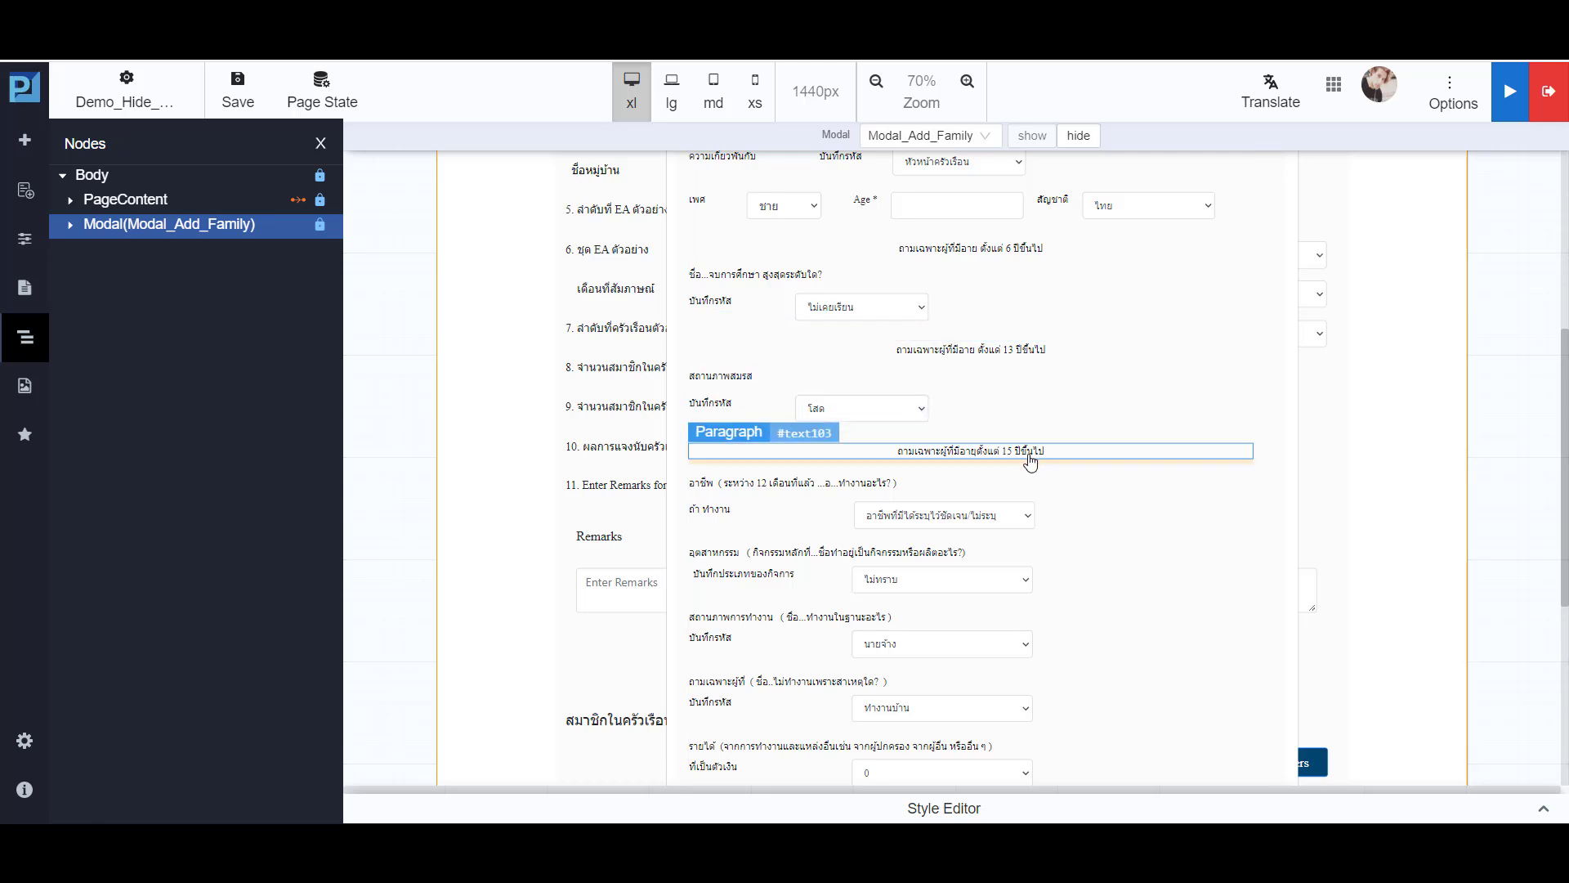
{"action": "scroll", "coordinate": [1026, 460], "scroll_direction": "down", "scroll_amount": 2}
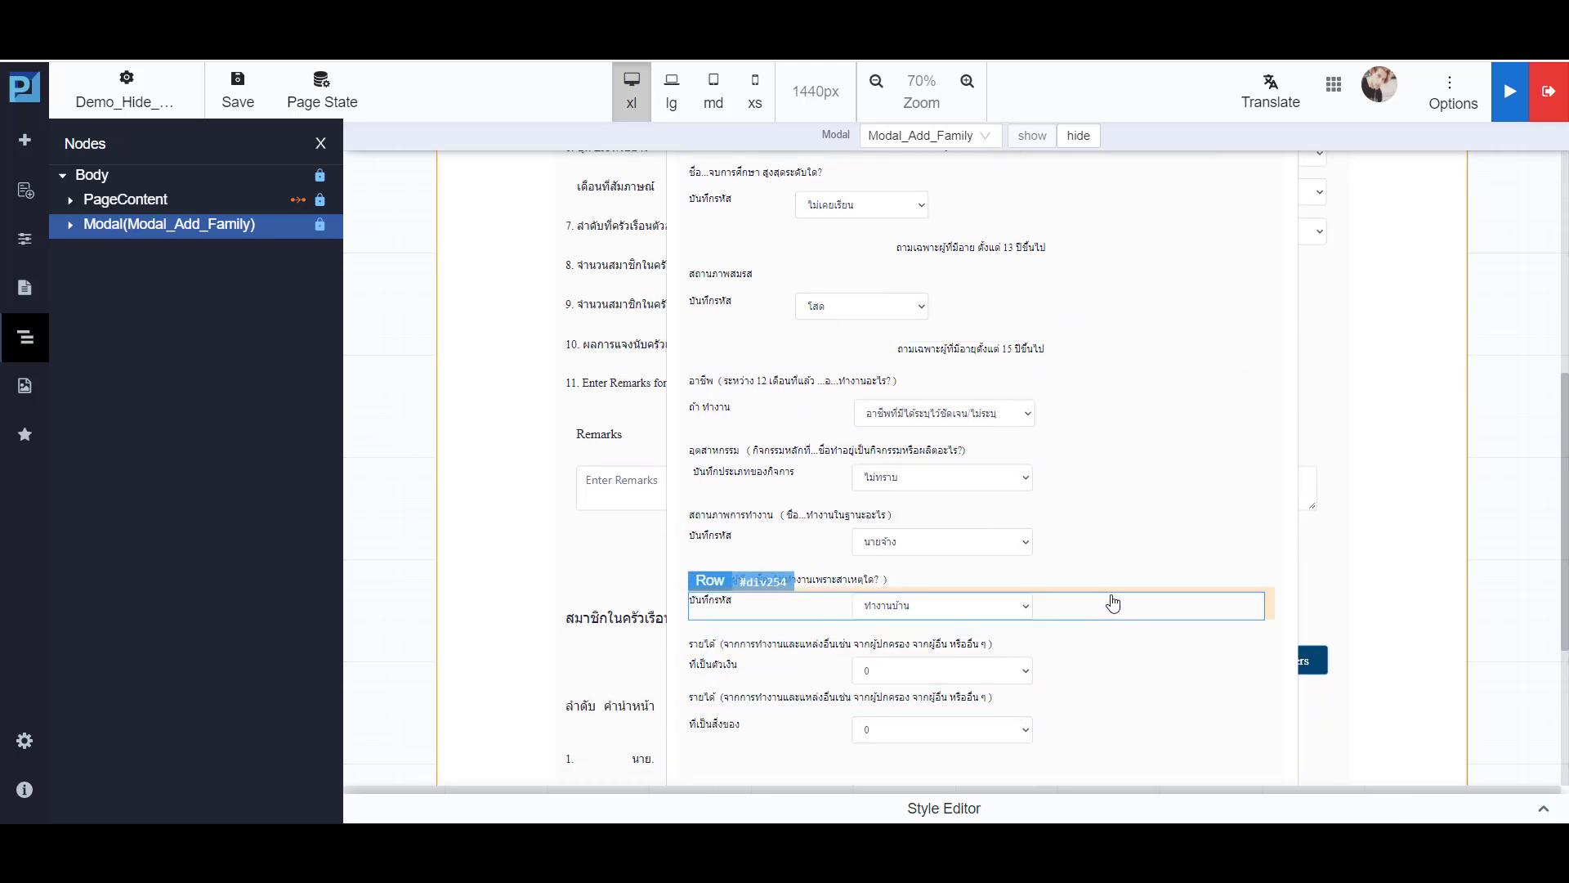
{"action": "scroll", "coordinate": [1105, 615], "scroll_direction": "up", "scroll_amount": 4}
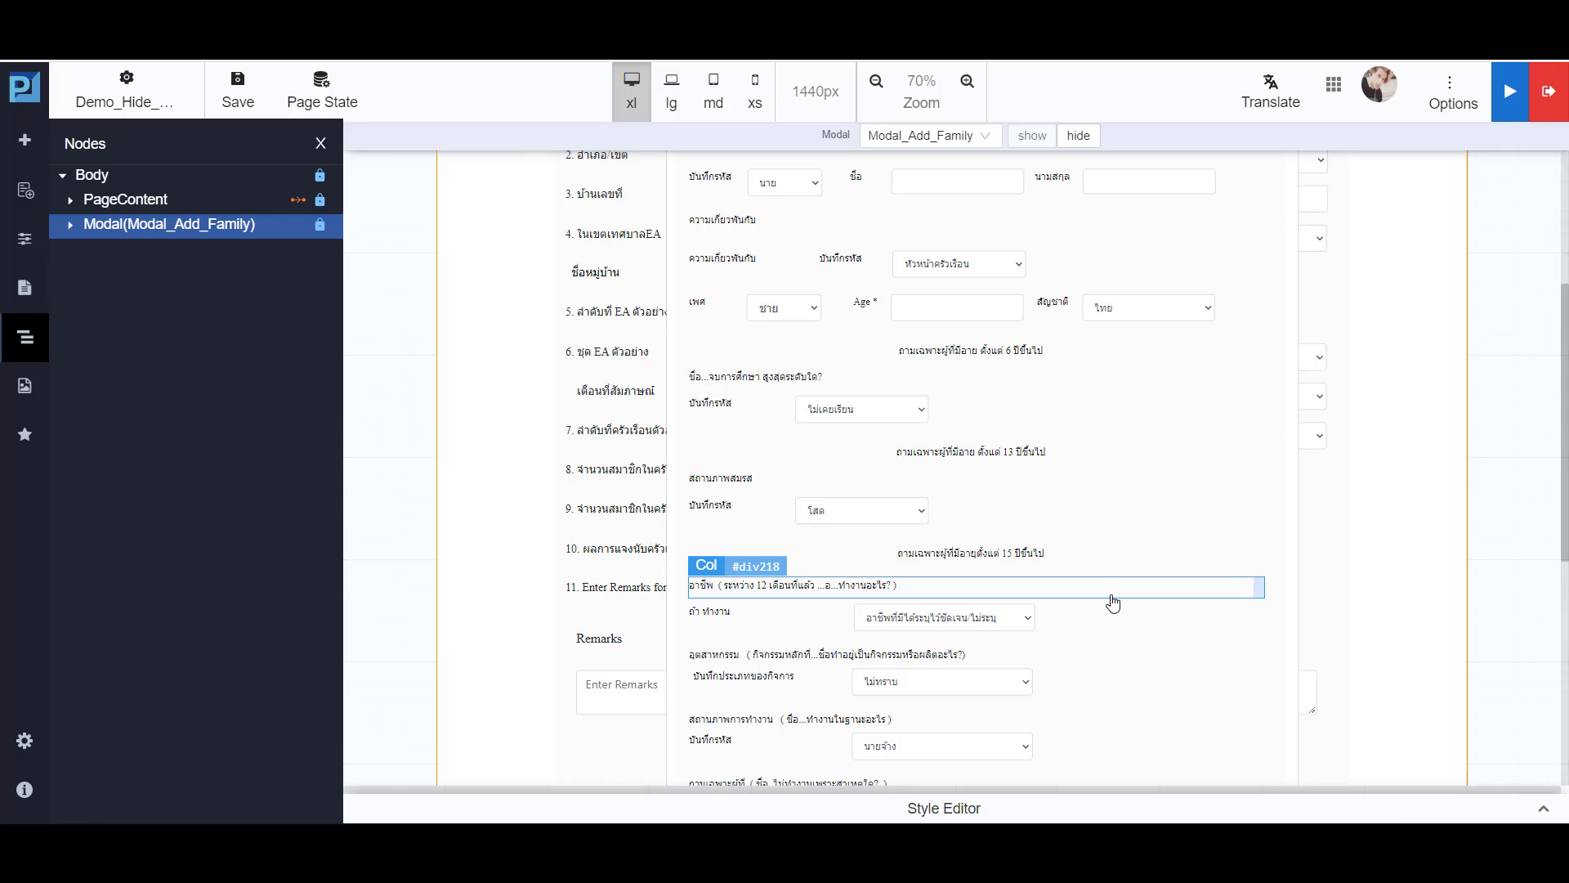
- Look up the ID of the highest-education dropdown in the Modal_Add_Family modal
{"action": "left_click", "coordinate": [861, 416]}
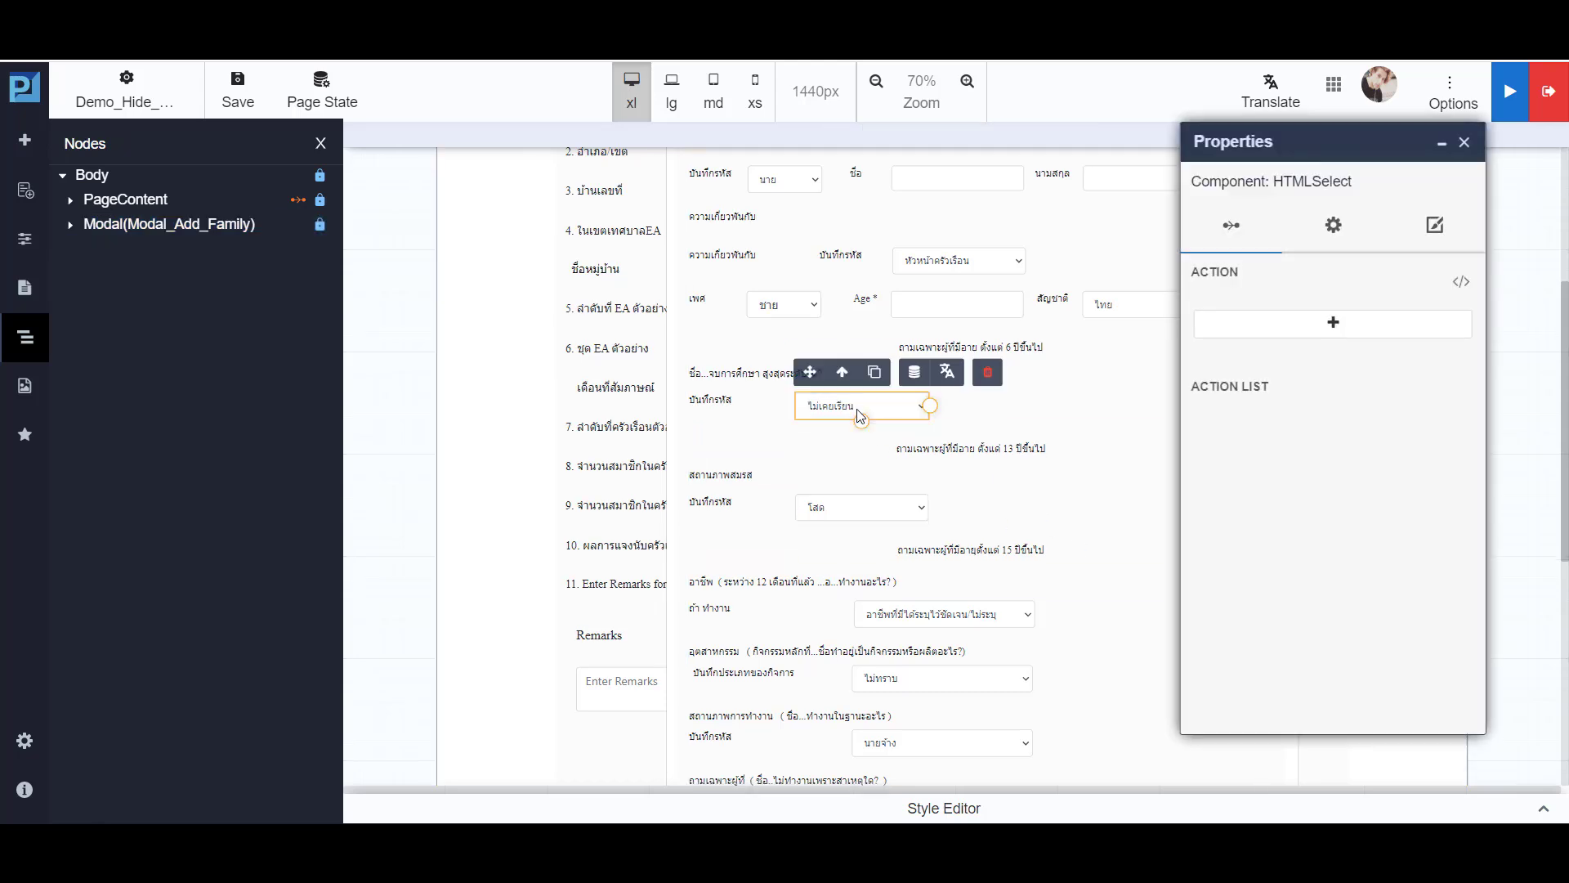
{"action": "left_click", "coordinate": [1328, 232]}
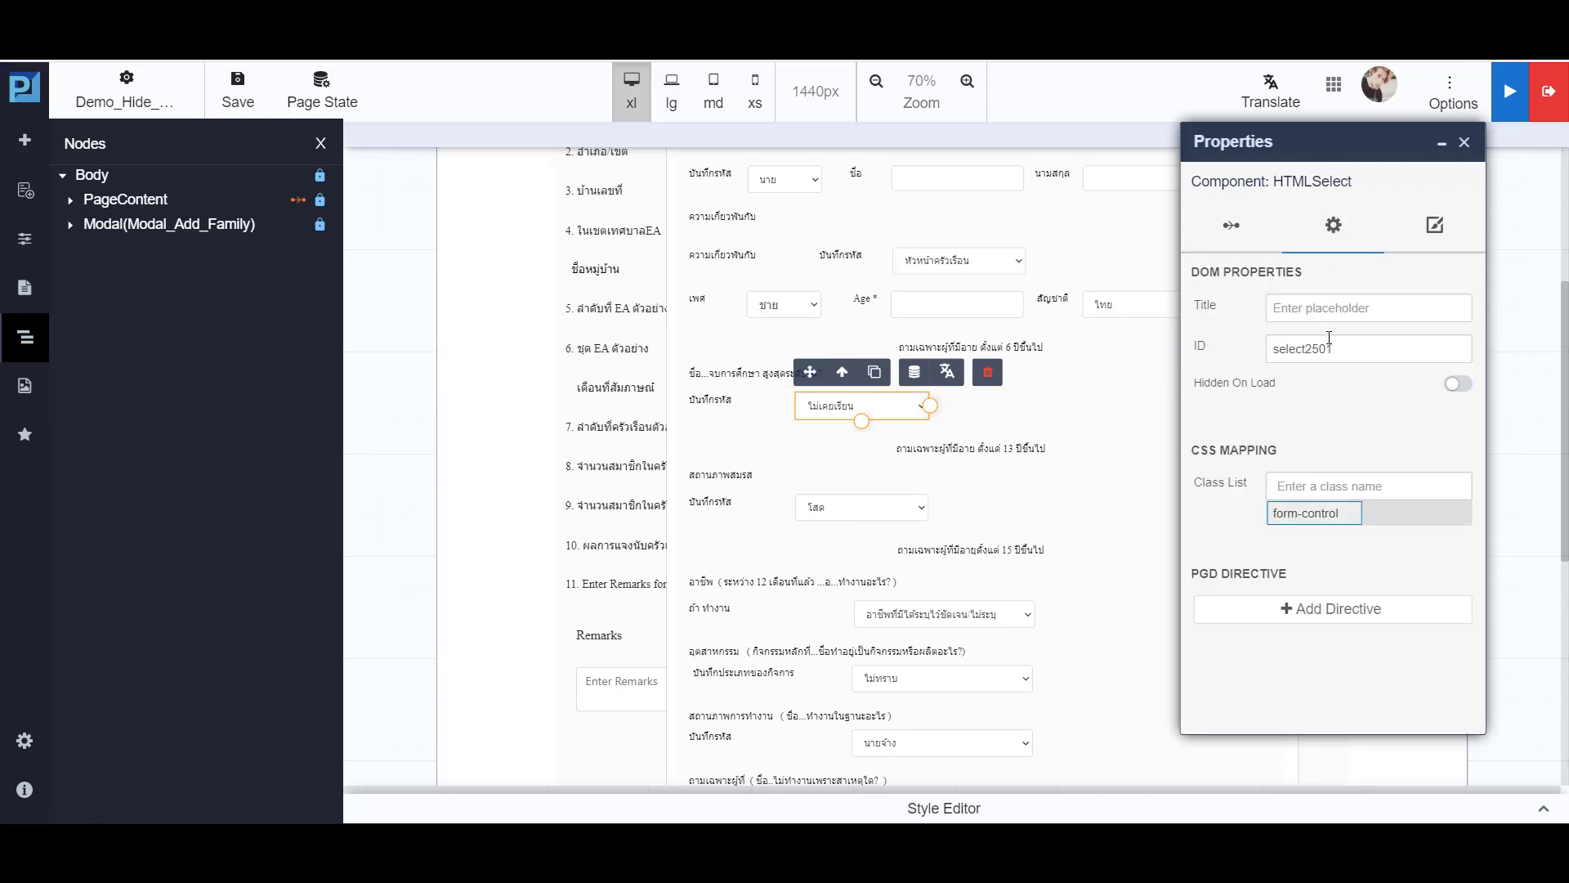
{"action": "left_click_drag", "start_coordinate": [1331, 348], "coordinate": [1263, 353]}
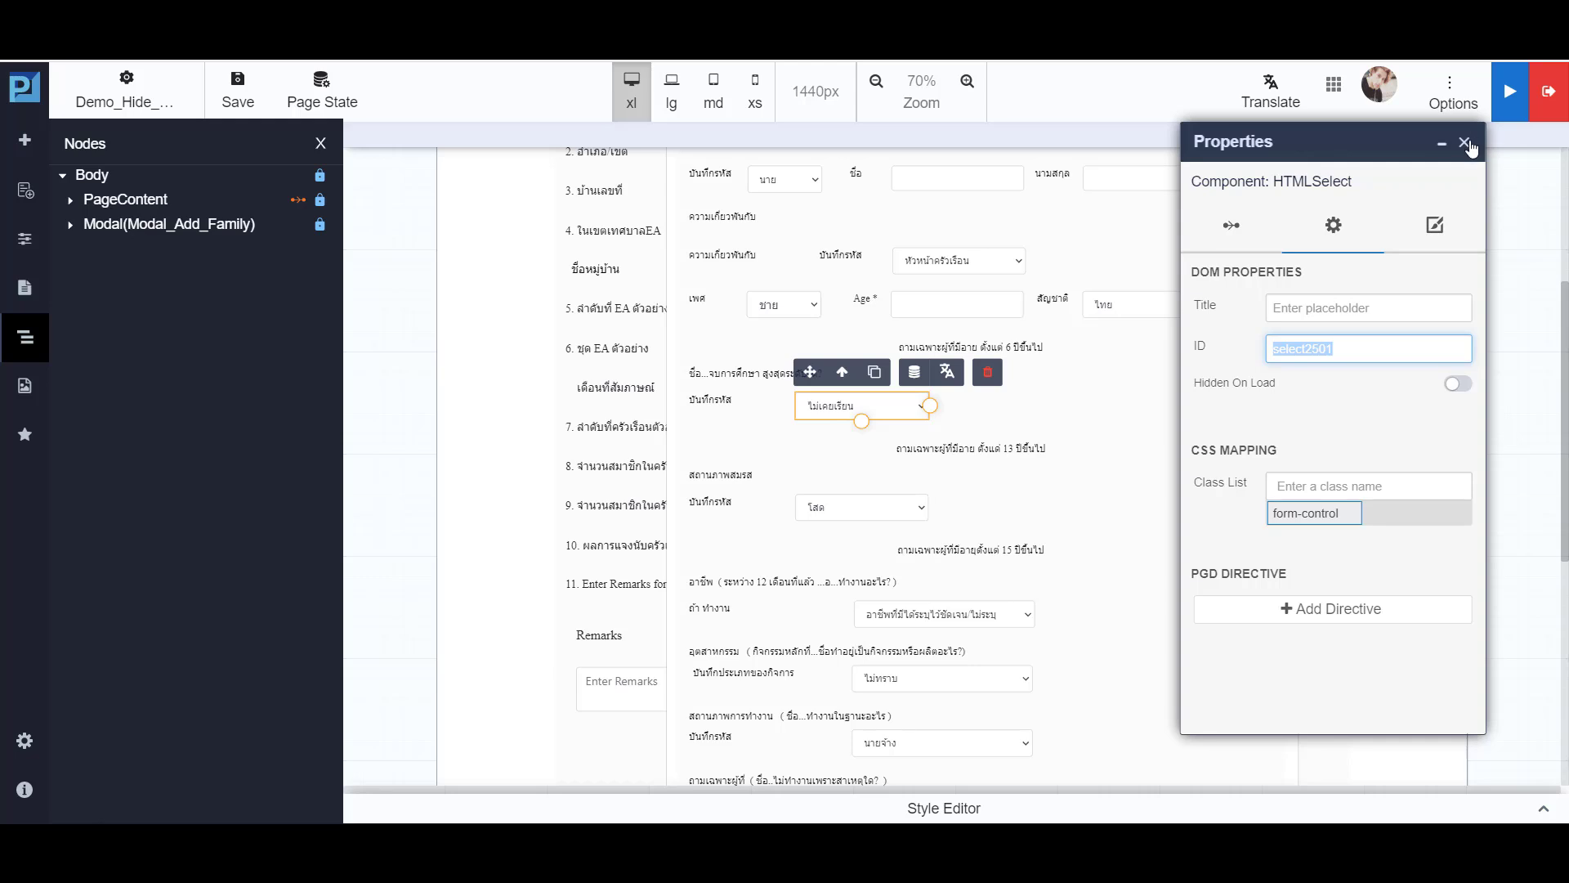
{"action": "left_click", "coordinate": [1464, 143]}
- Open the PageContent's hideonload101 function and add the line $("#select2501").attr("disabled", ""); below the #div119 hide line
{"action": "left_click", "coordinate": [168, 224]}
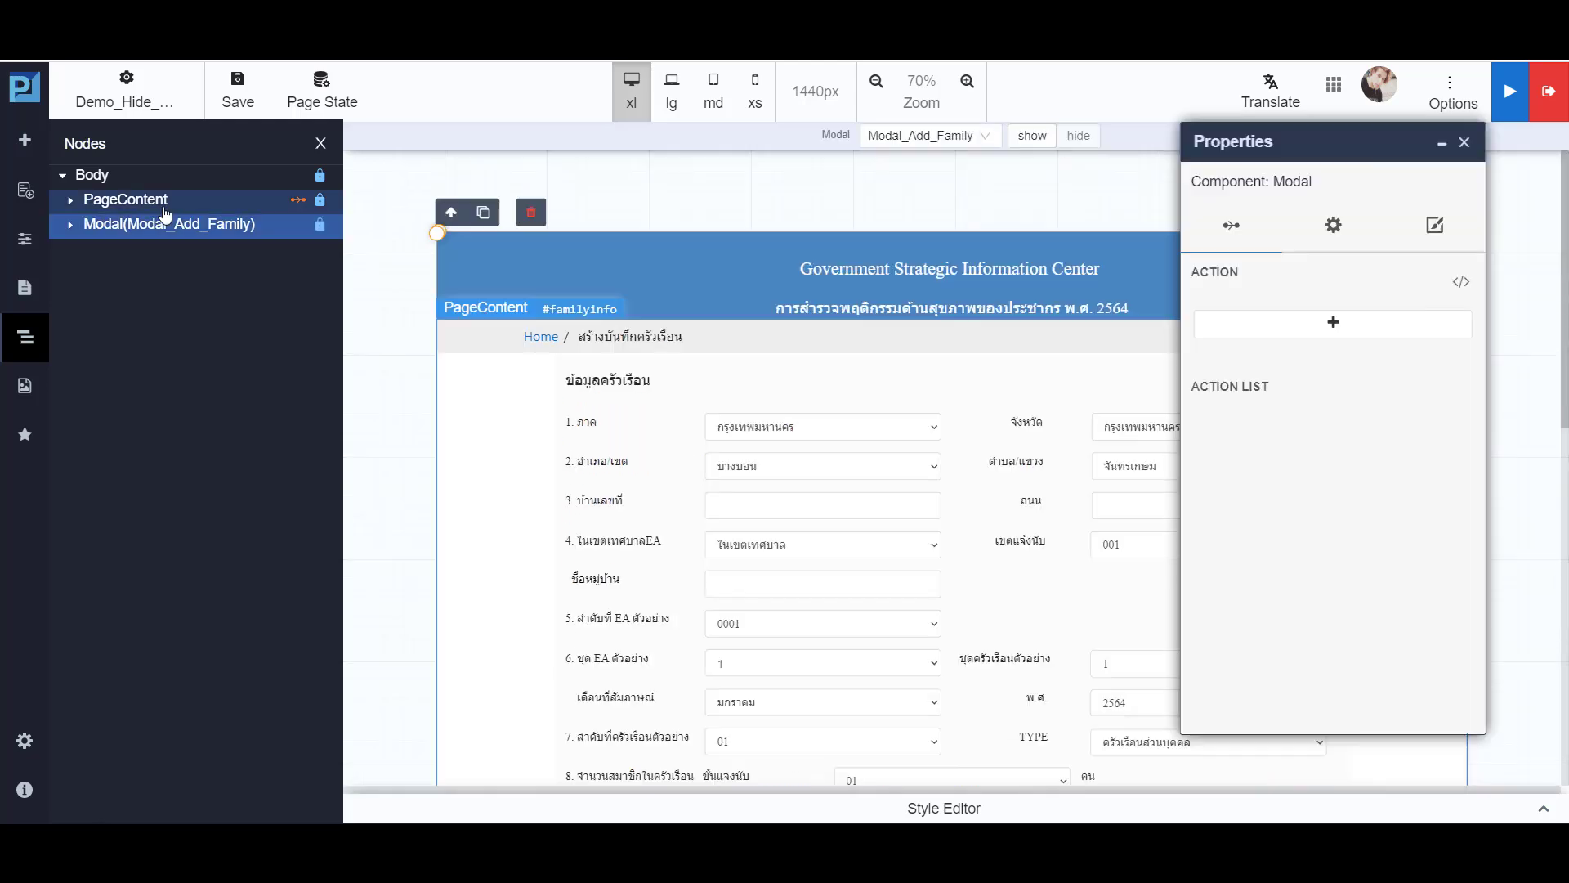
{"action": "left_click", "coordinate": [163, 200]}
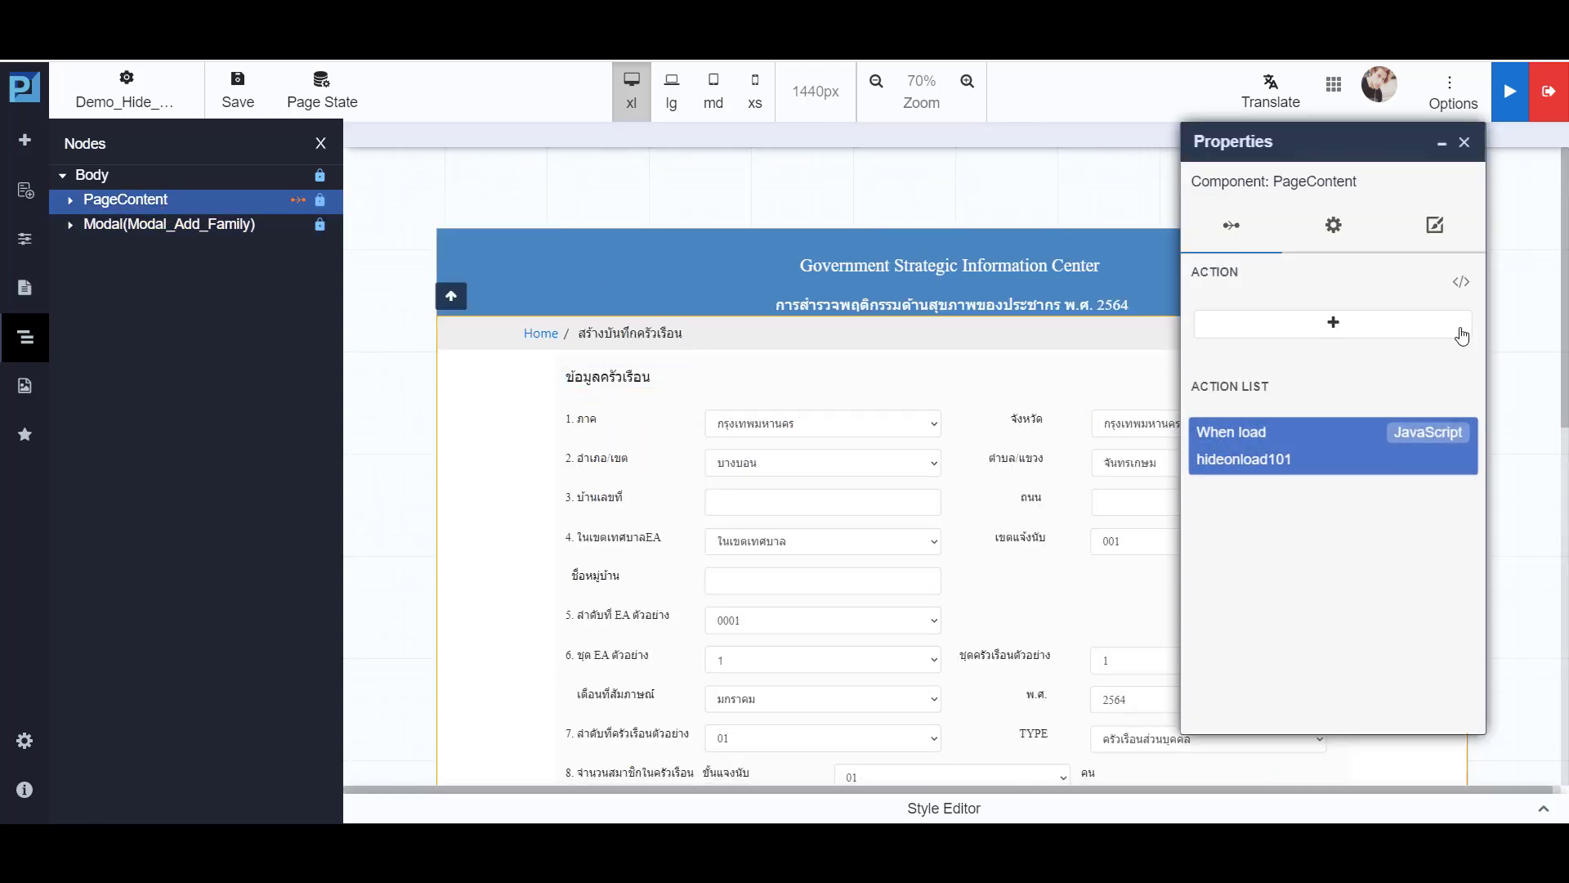
{"action": "left_click", "coordinate": [1463, 284]}
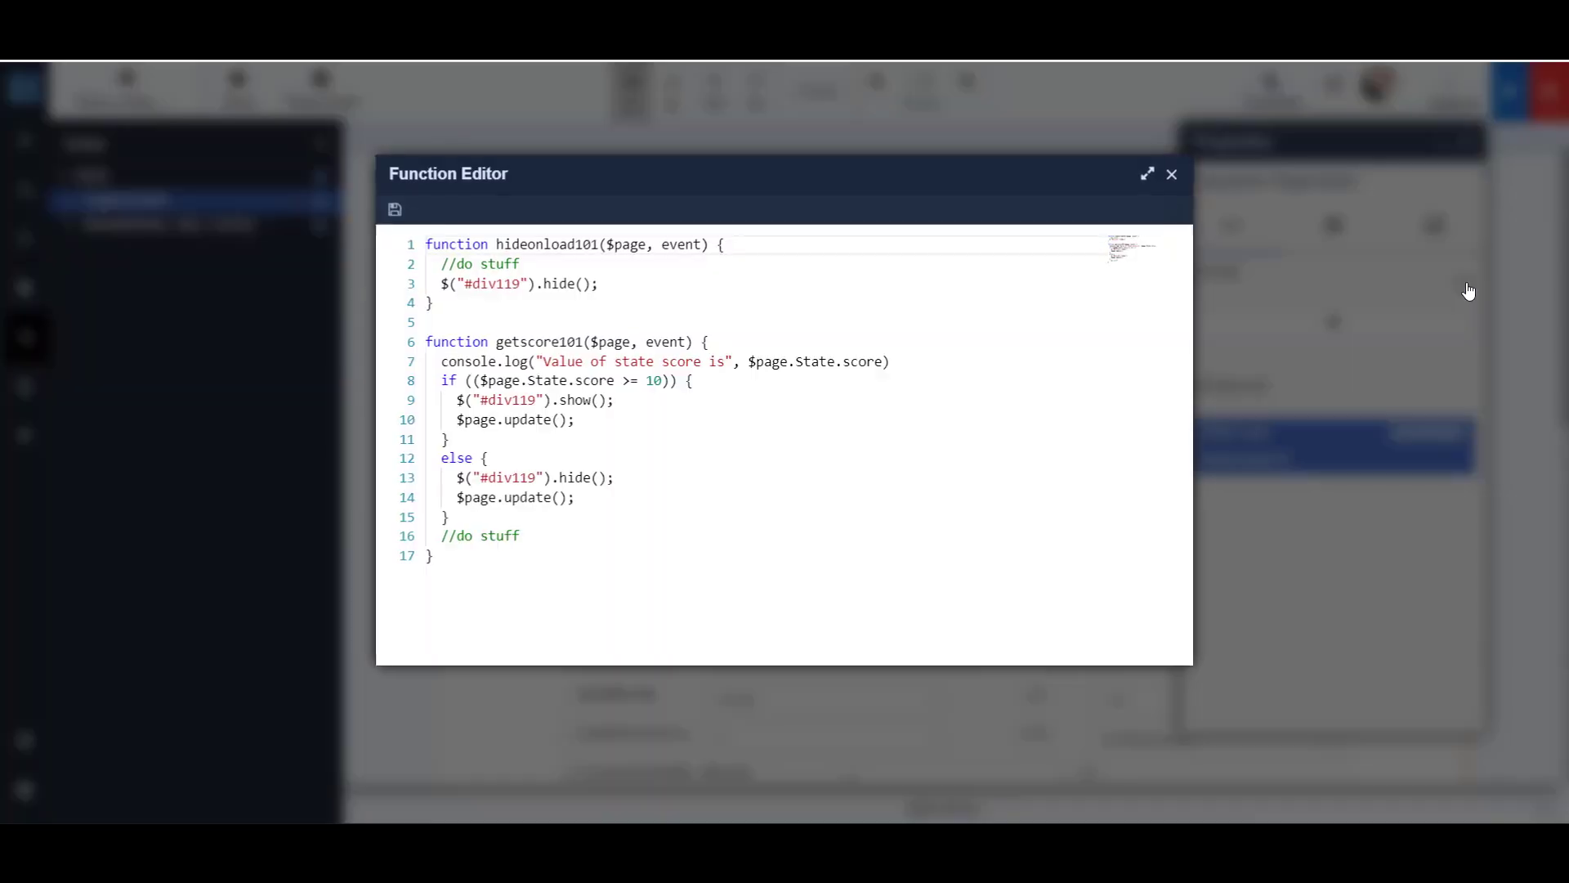
{"action": "left_click", "coordinate": [644, 278]}
{"action": "key", "text": "Return"}
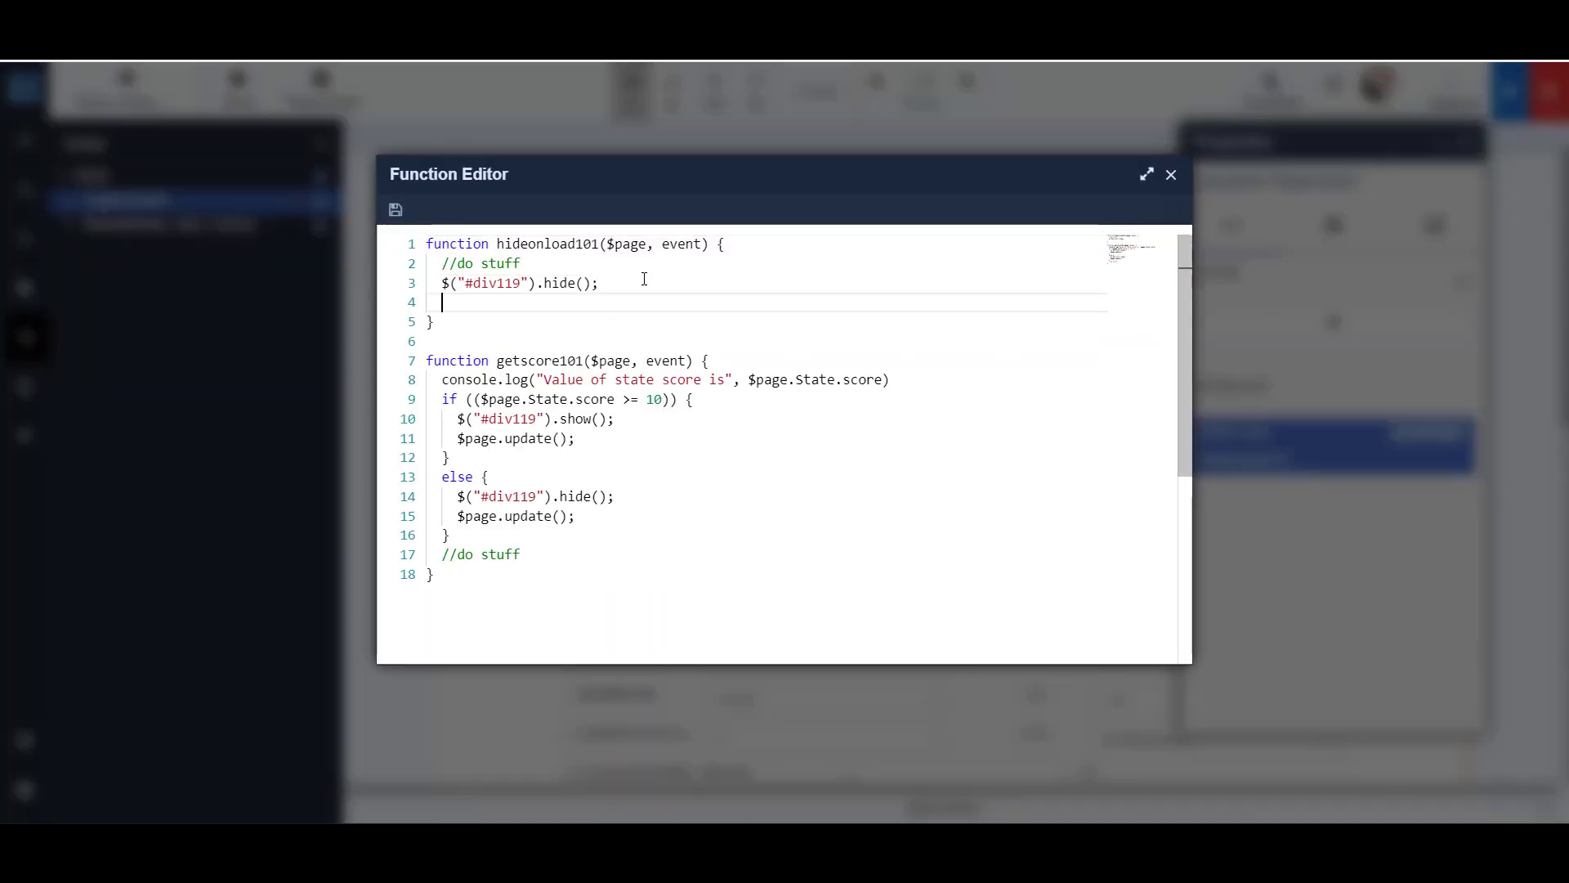
{"action": "type", "text": "$"}
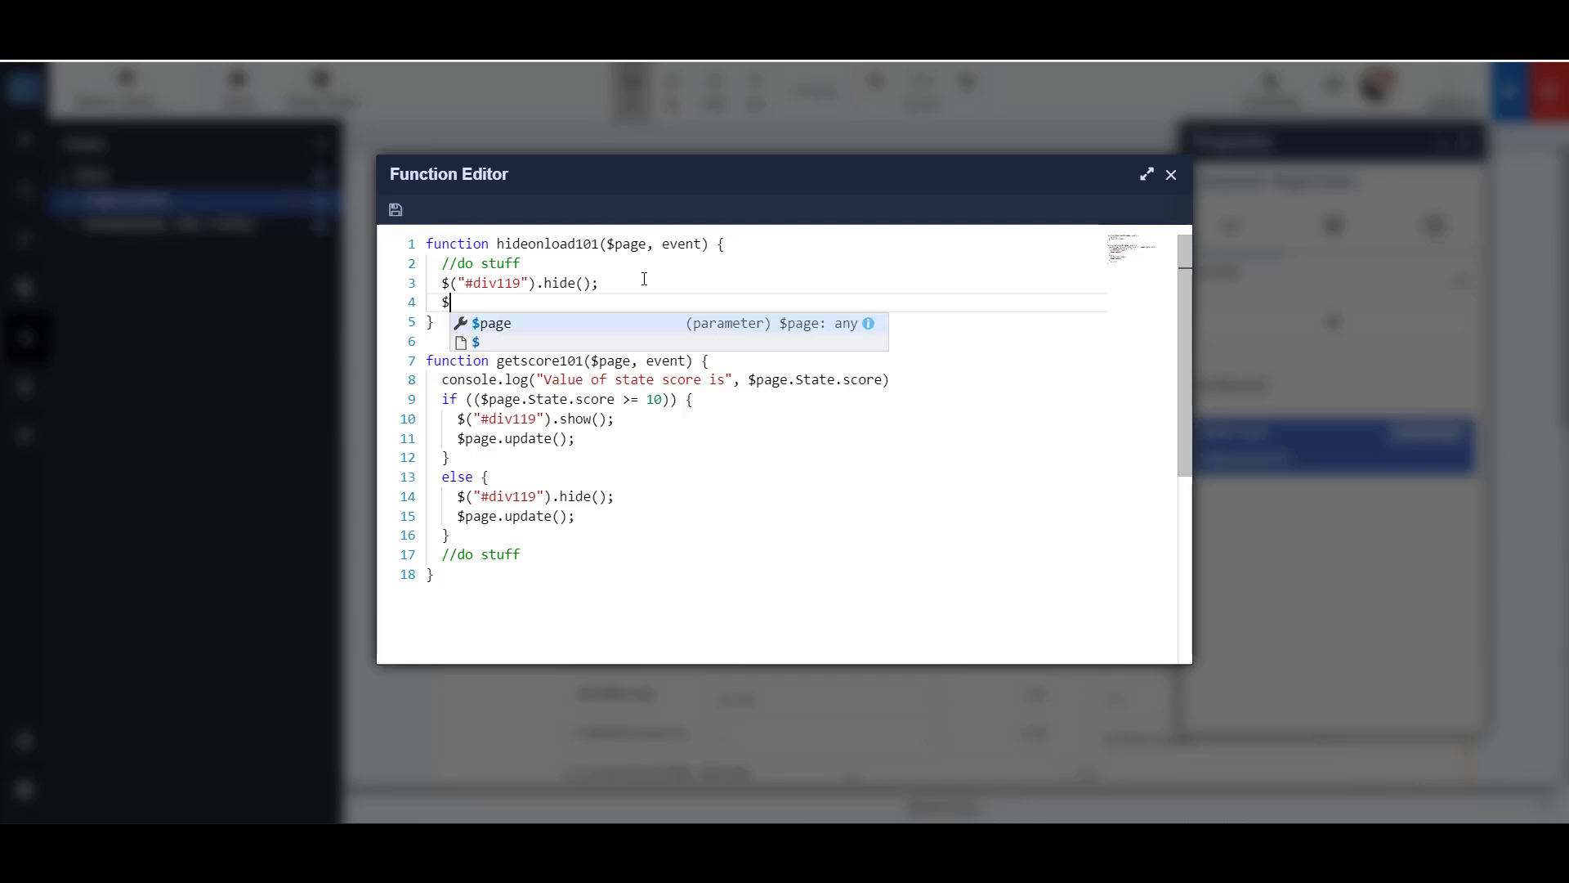
{"action": "type", "text": "("}
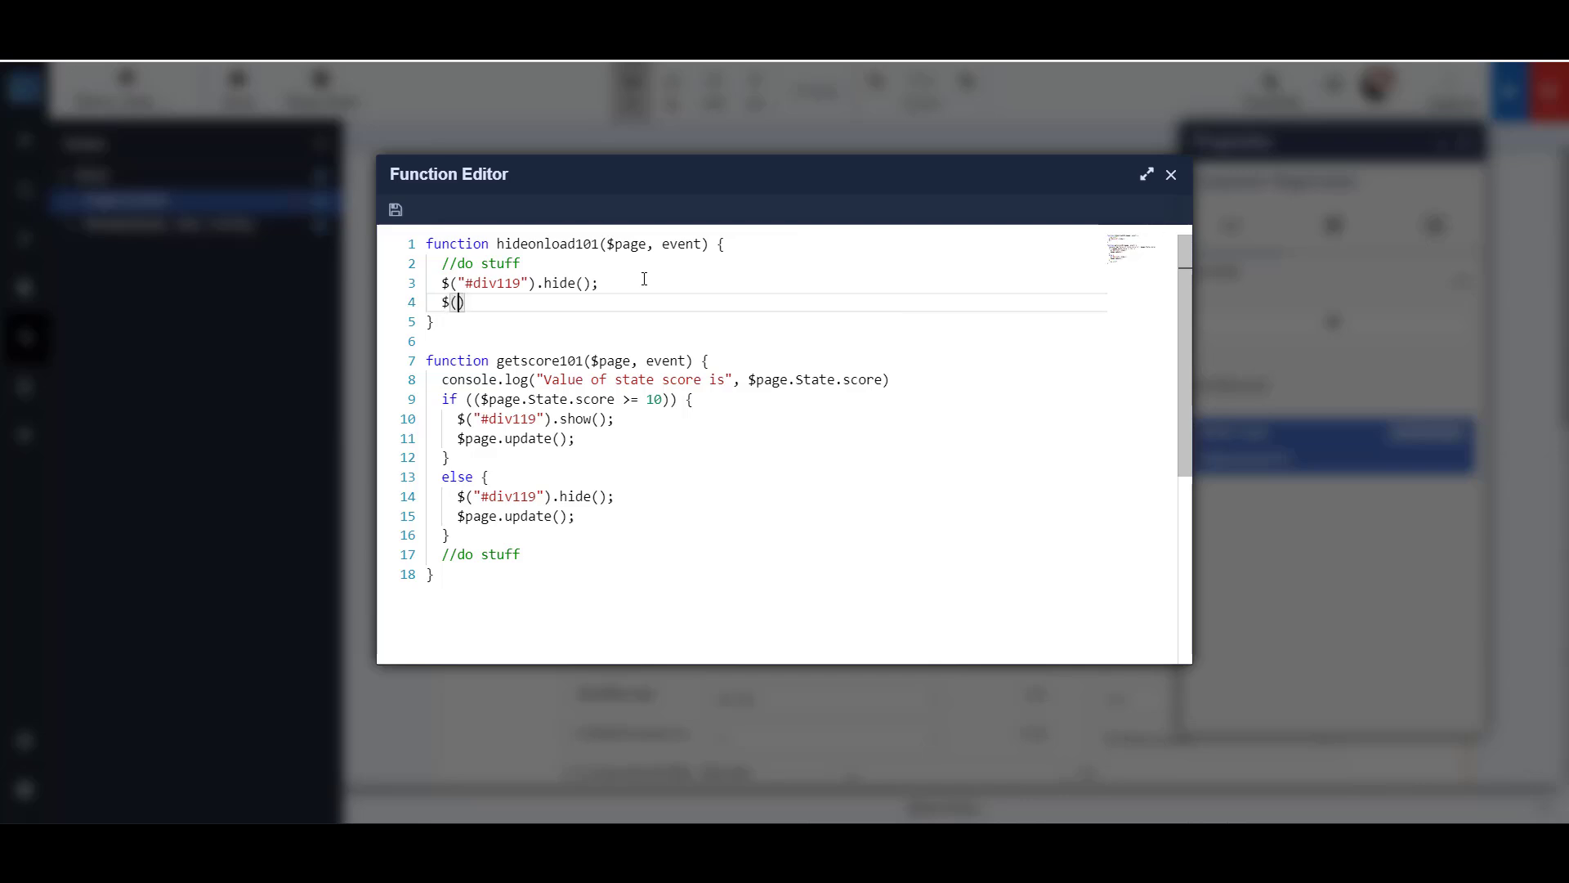
{"action": "type", "text": "\"#select2501\").attr(\"disabled\", \"\");"}
{"action": "key", "text": "Return"}
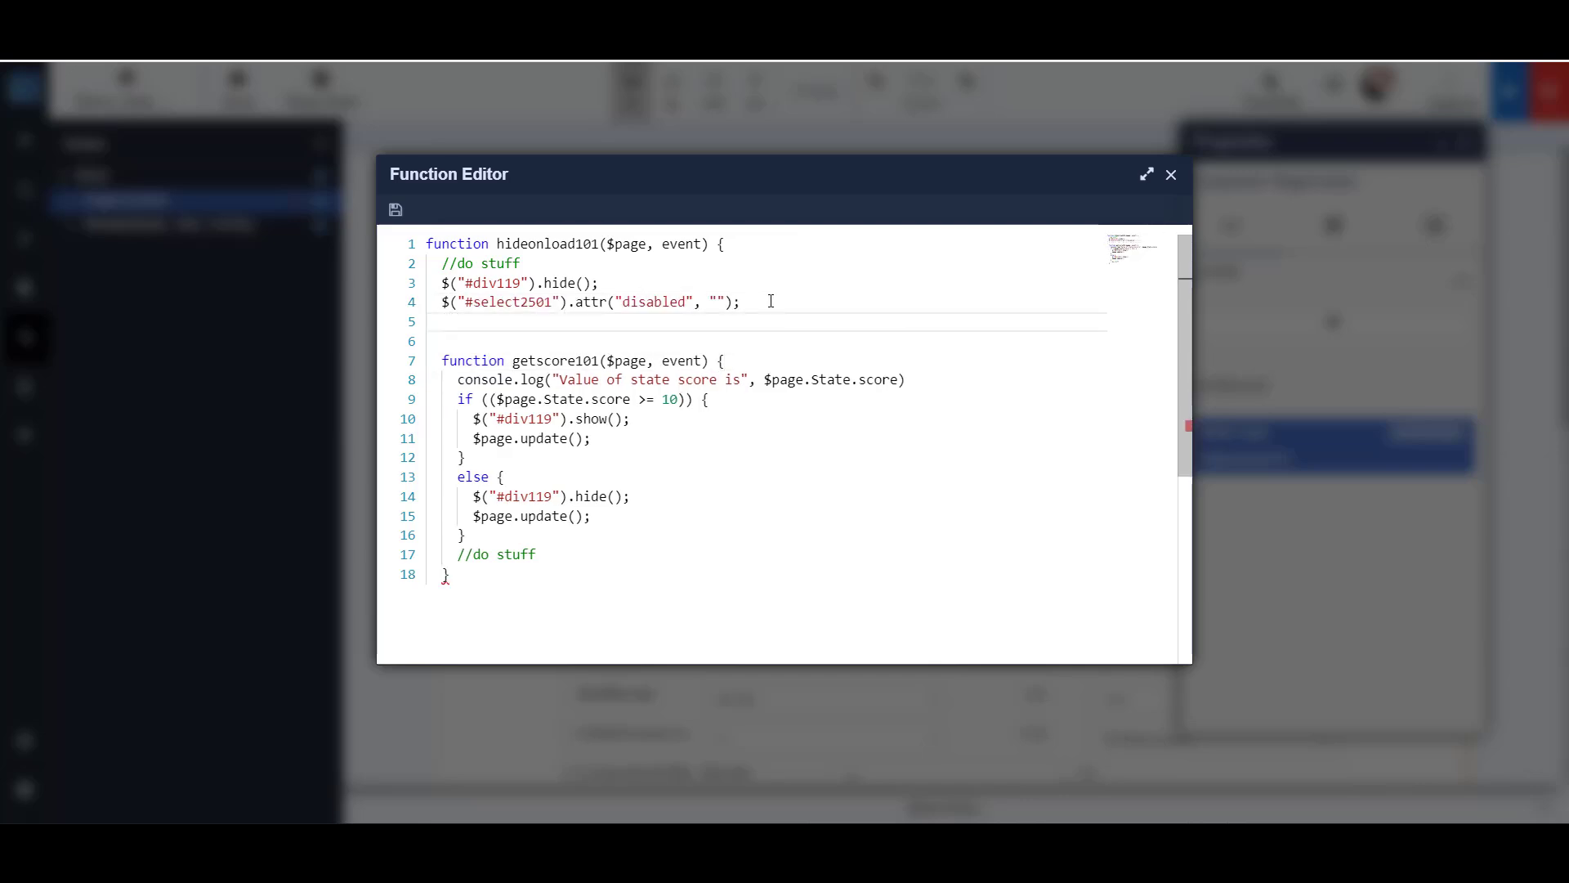
- Add commented 6, 13 and 15 year groups, disabling select27 for 13 and select28, 30, 42, 43, 45, 46 and 6006 for 15 years
{"action": "key", "text": "ctrl+v"}
{"action": "double_click", "coordinate": [515, 322]}
{"action": "double_click", "coordinate": [502, 360]}
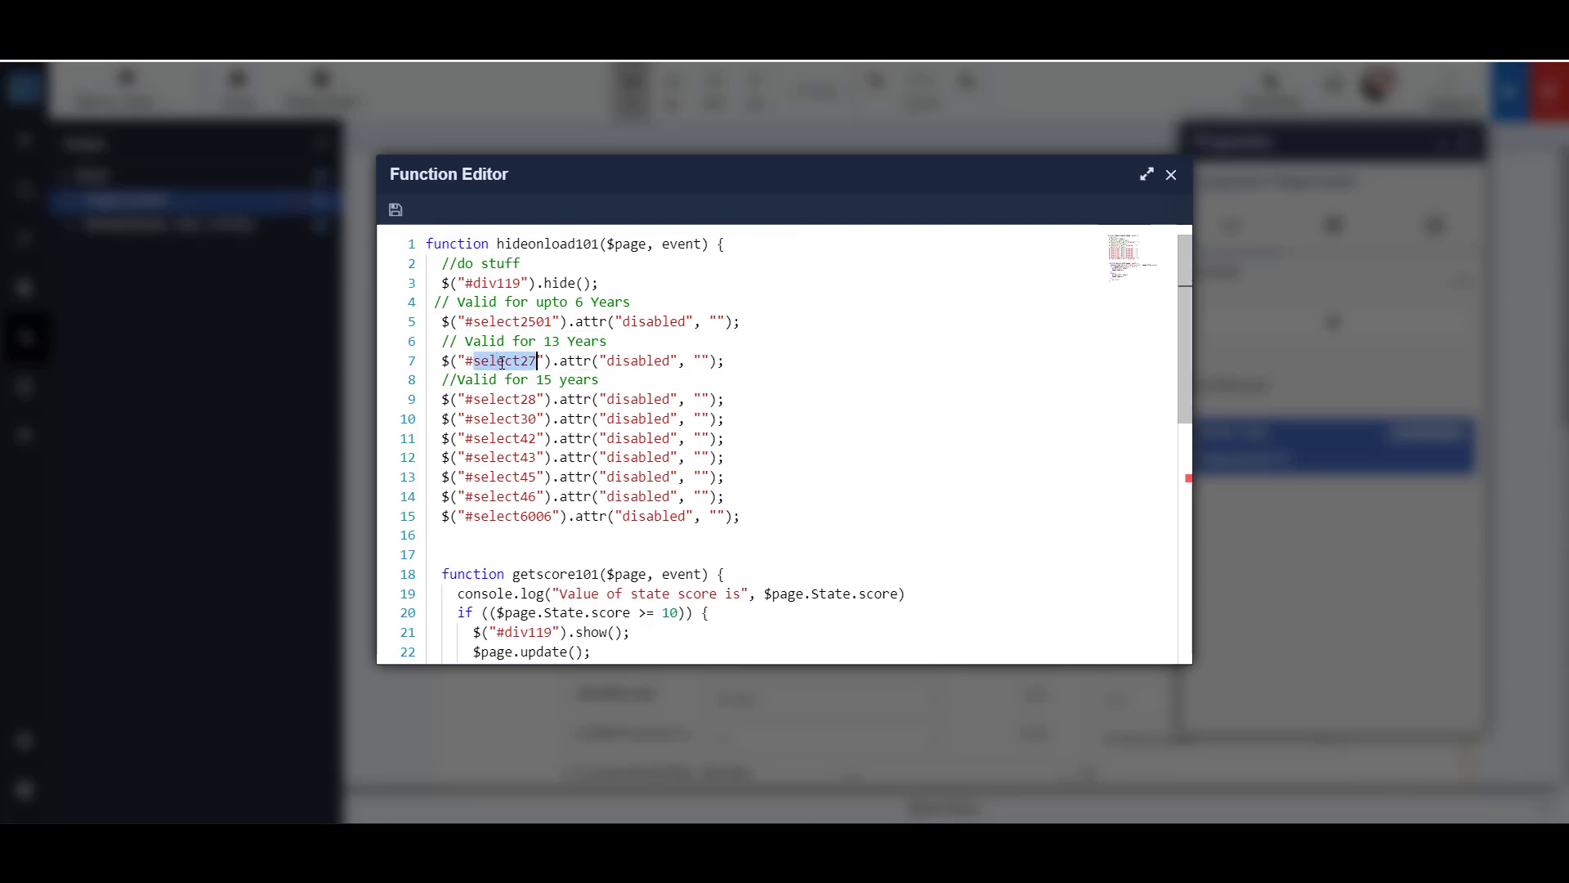
{"action": "double_click", "coordinate": [501, 400]}
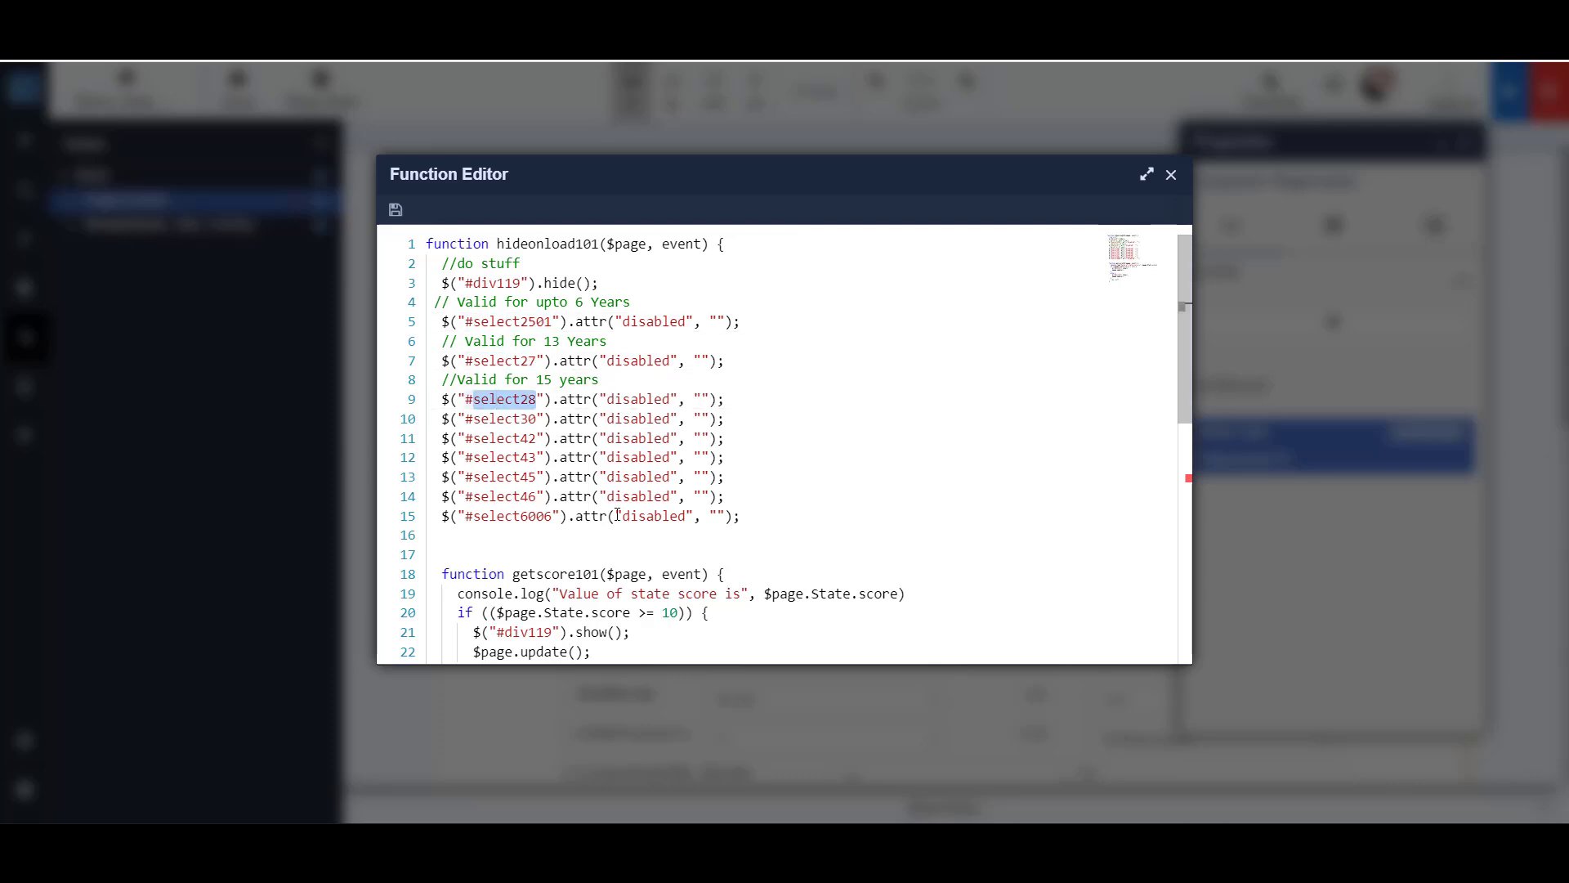
{"action": "left_click", "coordinate": [841, 520]}
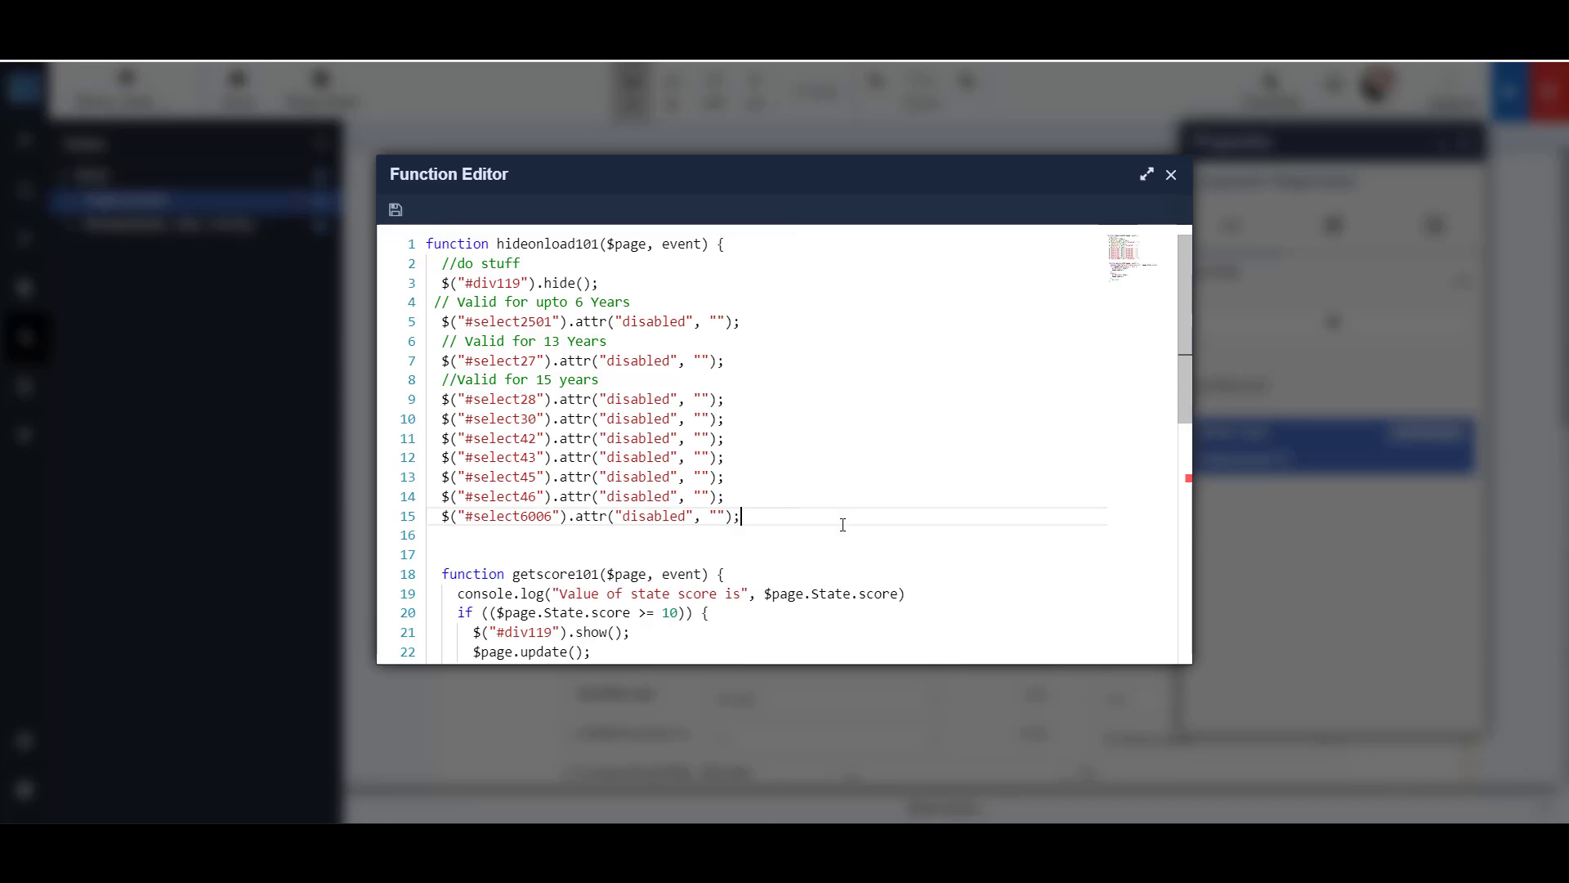
- Restore the closing brace of hideonload101, reformat the code, and save and close the function code
{"action": "key", "text": "Return"}
{"action": "type", "text": "}"}
{"action": "scroll", "coordinate": [902, 524], "scroll_direction": "down", "scroll_amount": 4}
{"action": "scroll", "coordinate": [901, 488], "scroll_direction": "up", "scroll_amount": 4}
{"action": "left_click", "coordinate": [927, 516]}
{"action": "key", "text": "alt+shift+f"}
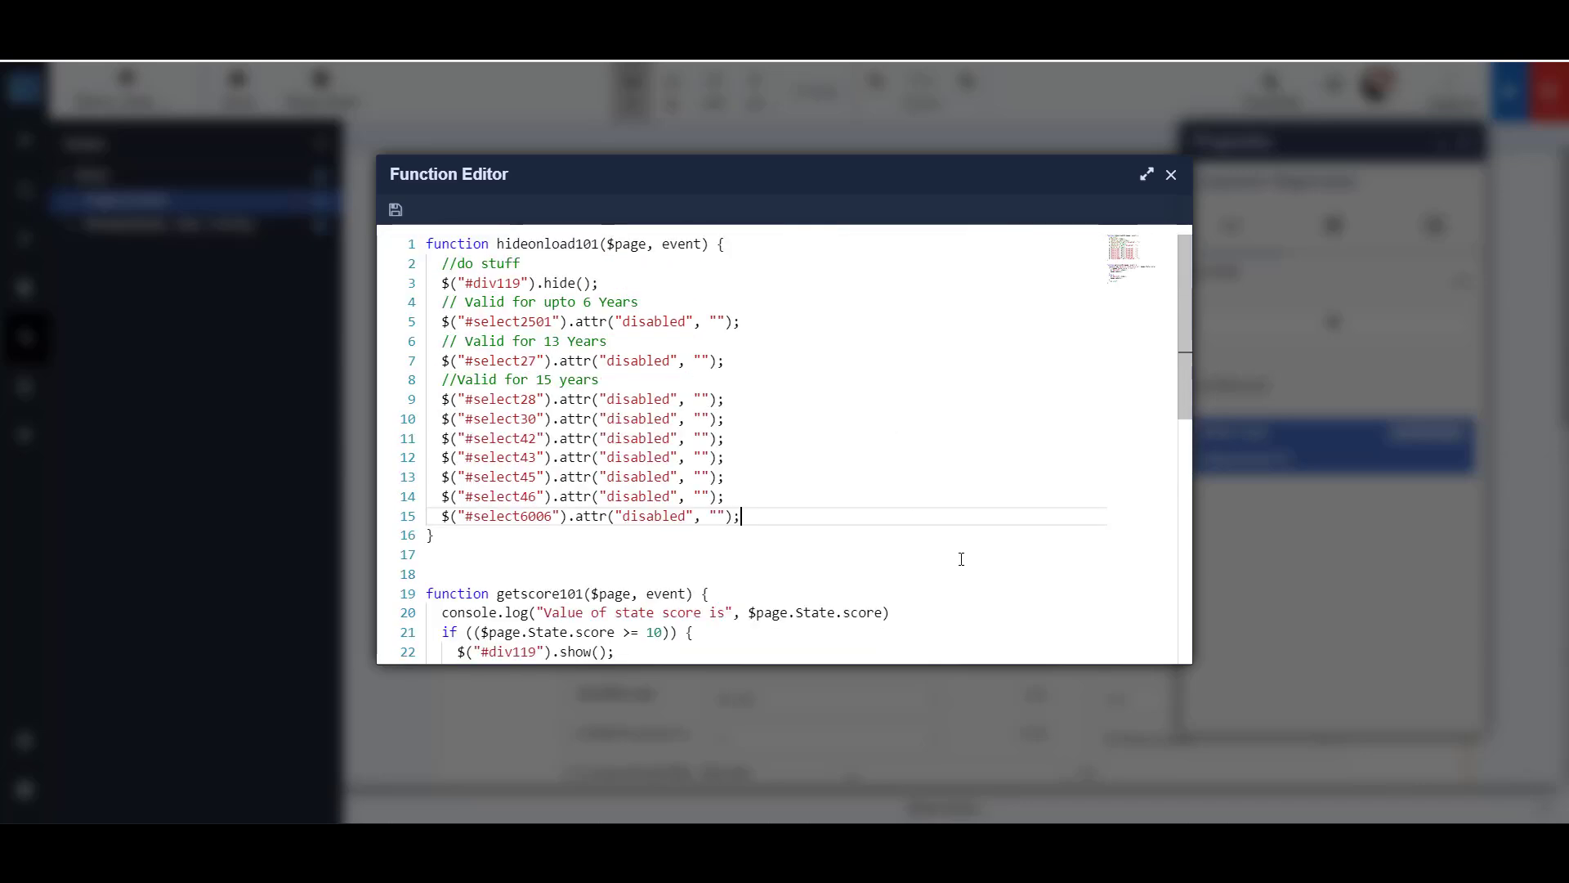
{"action": "left_click", "coordinate": [396, 211]}
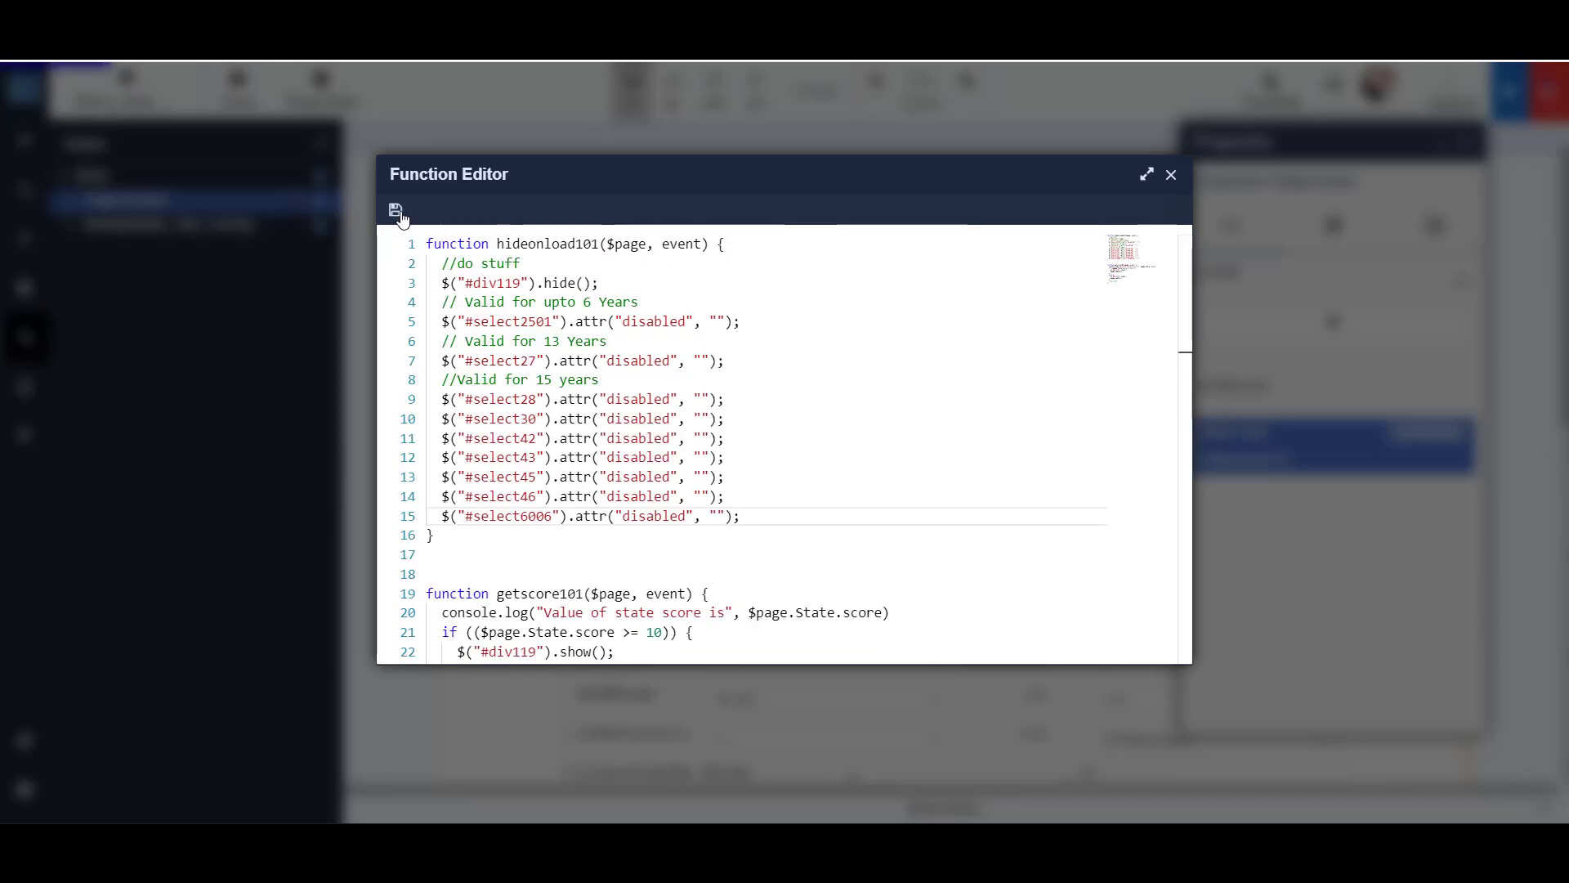
{"action": "left_click", "coordinate": [1172, 176]}
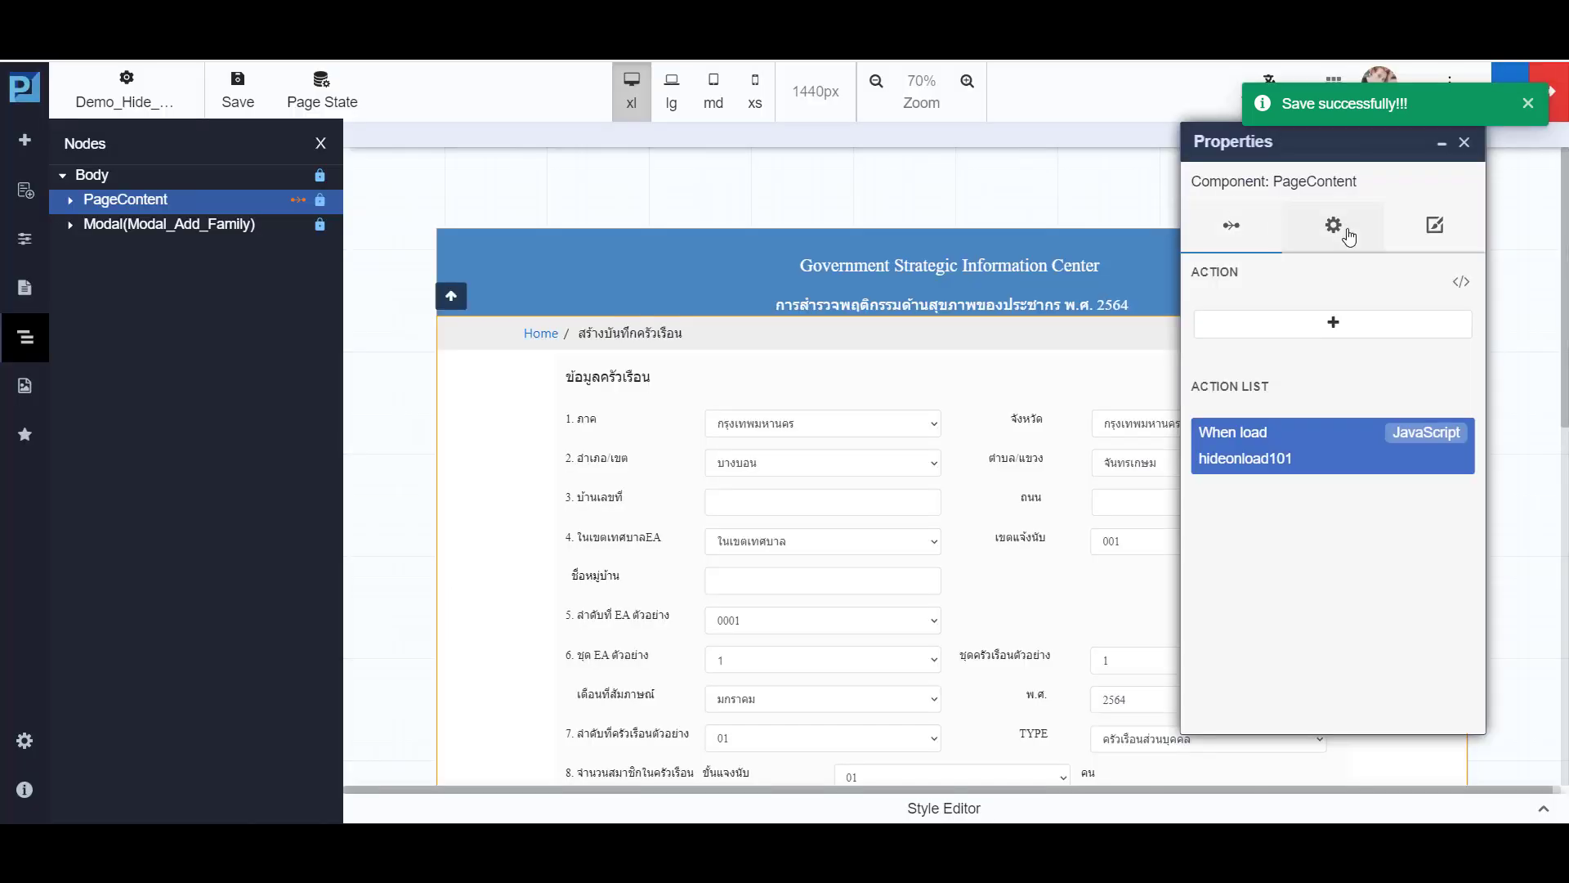
- Save the page, rebuild the application and open its preview
{"action": "left_click", "coordinate": [1464, 145]}
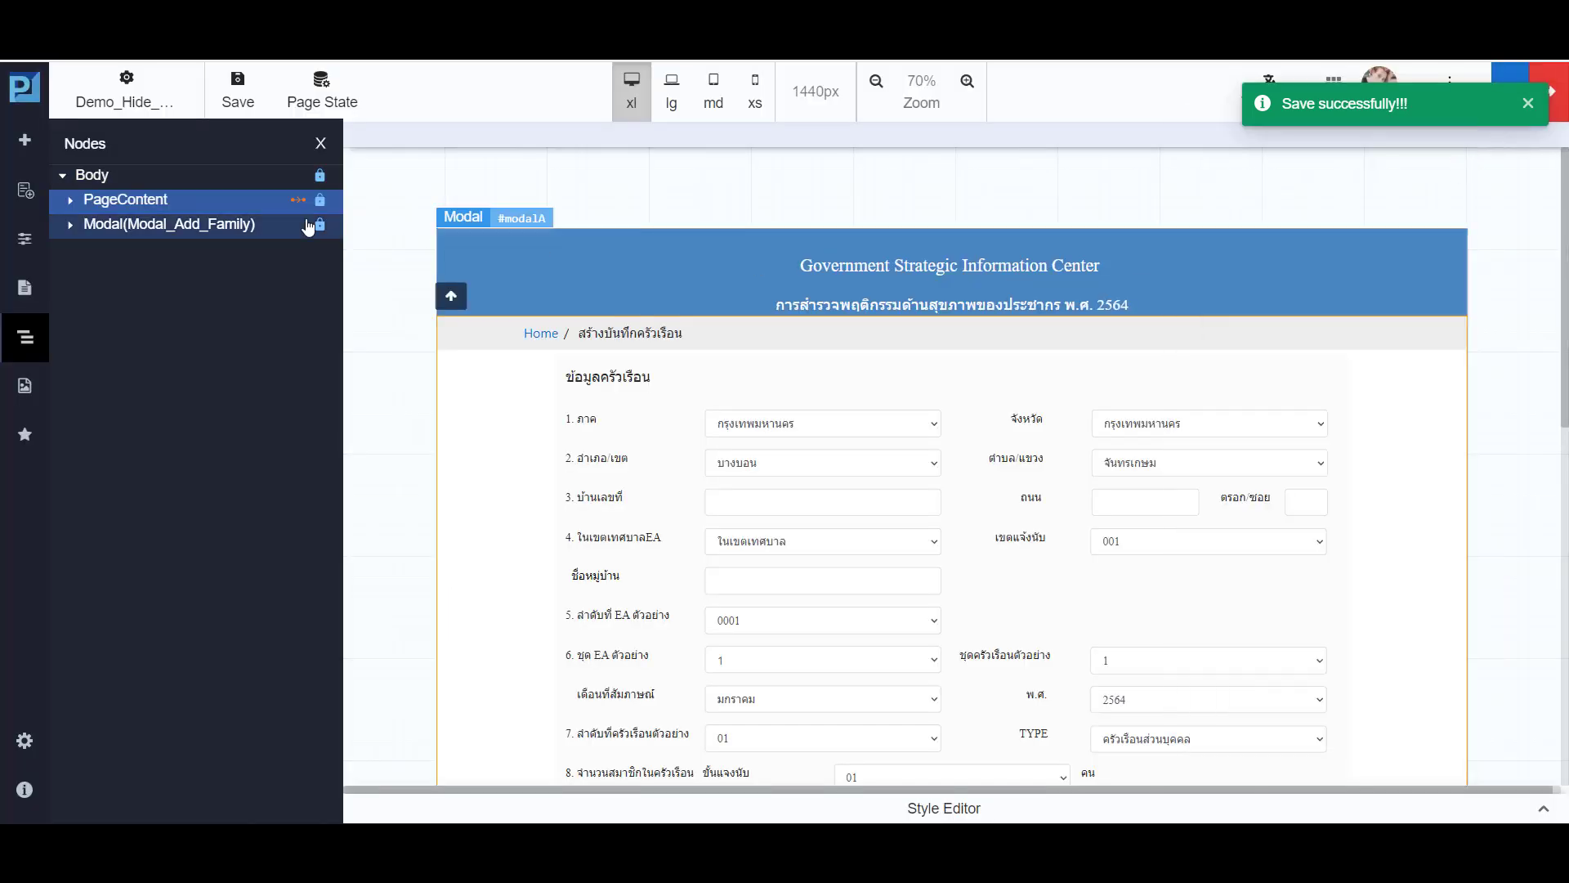
{"action": "left_click", "coordinate": [251, 106]}
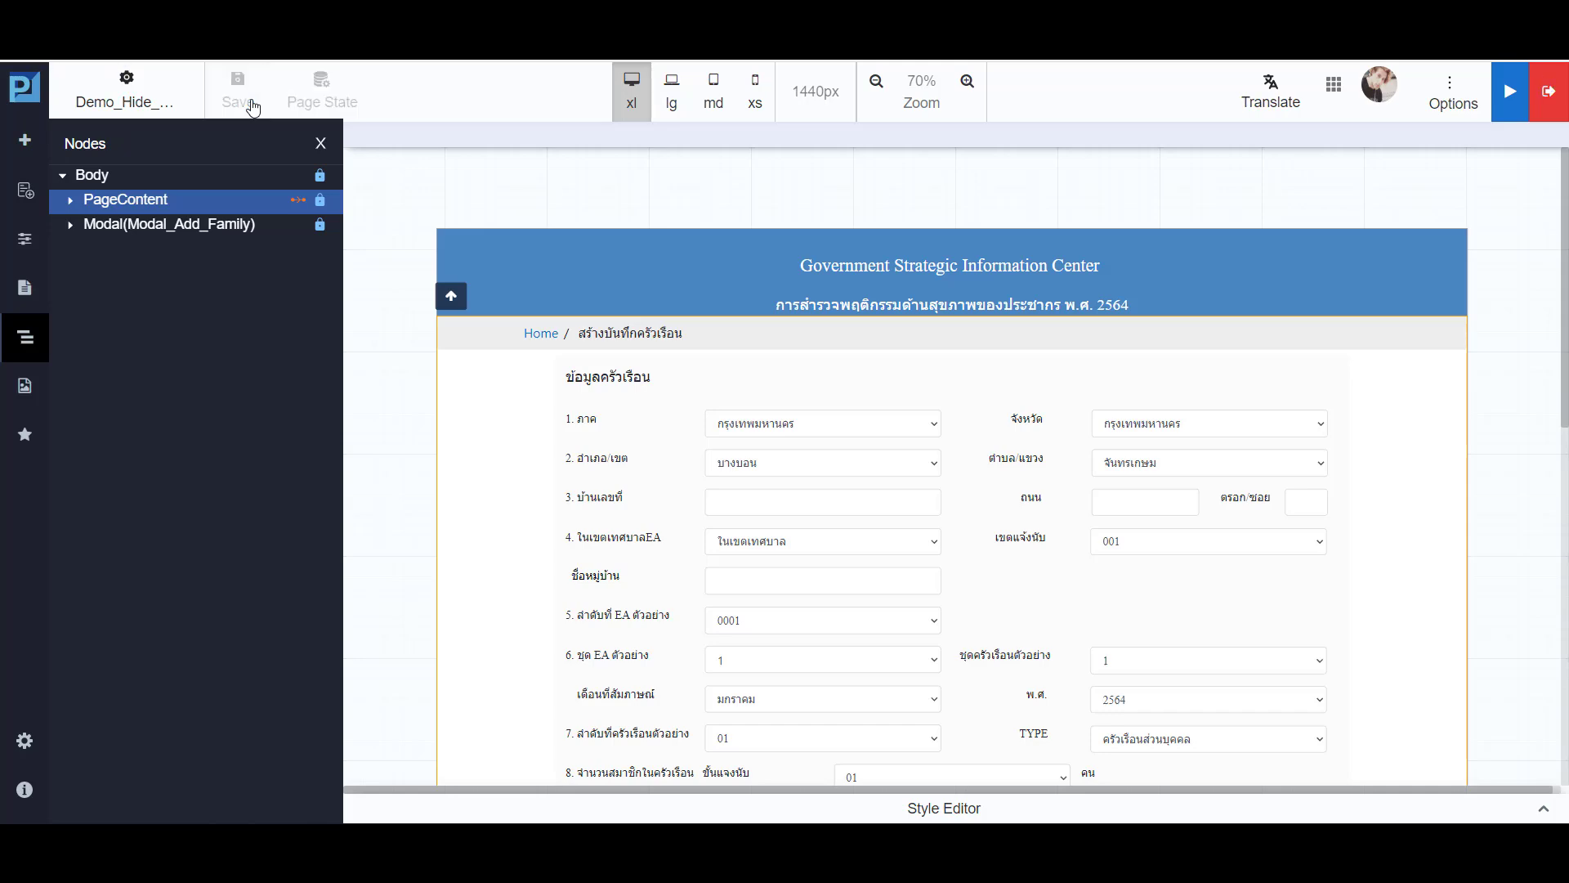
{"action": "left_click", "coordinate": [1512, 97]}
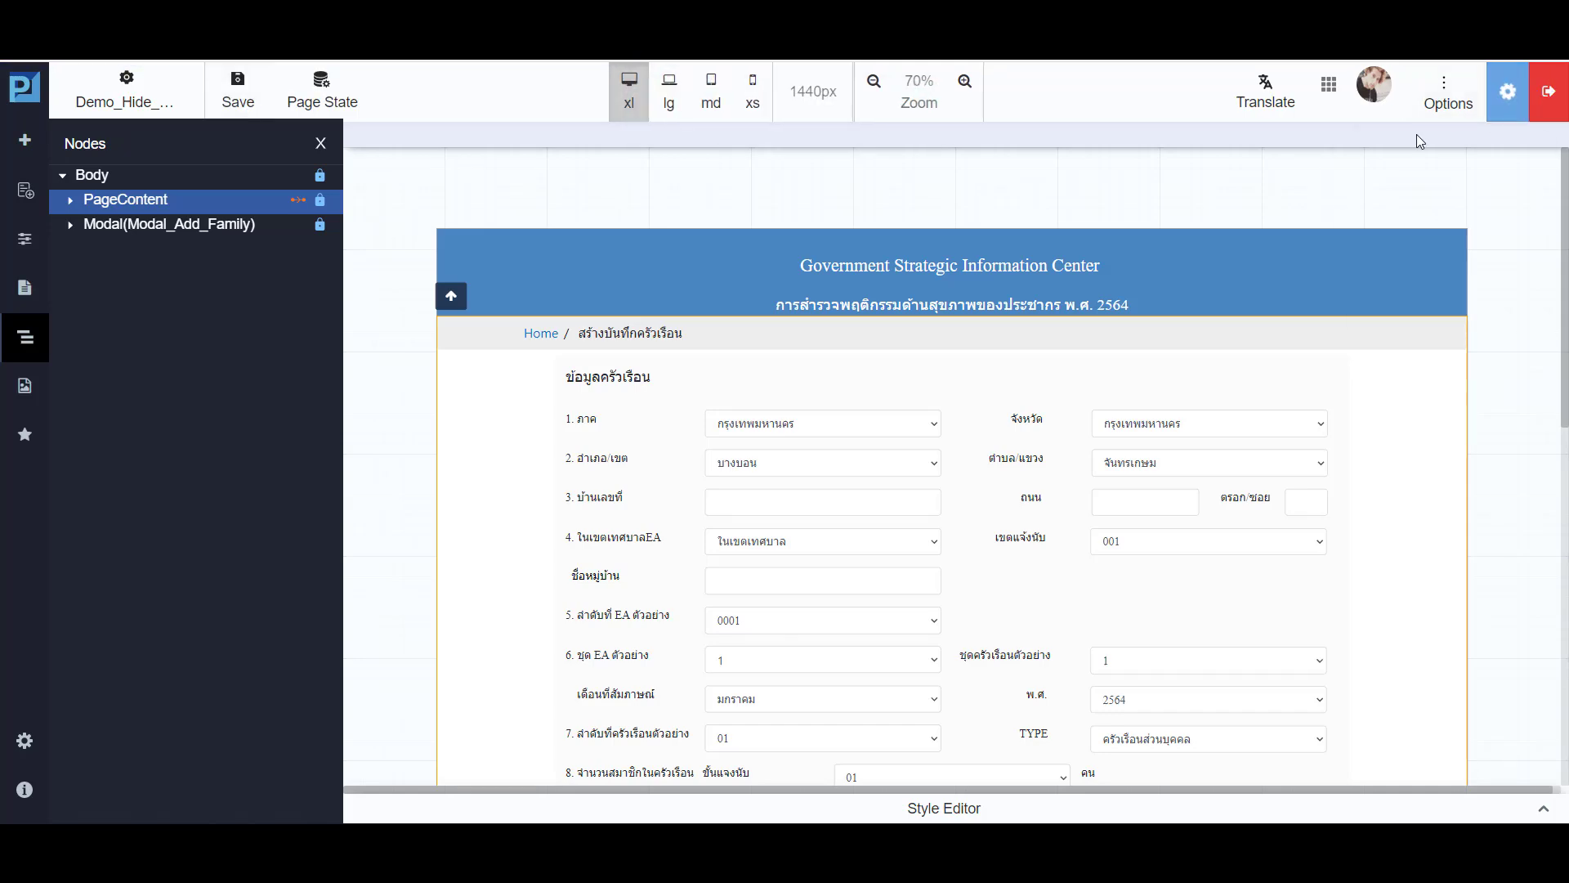
{"action": "left_click", "coordinate": [1402, 137]}
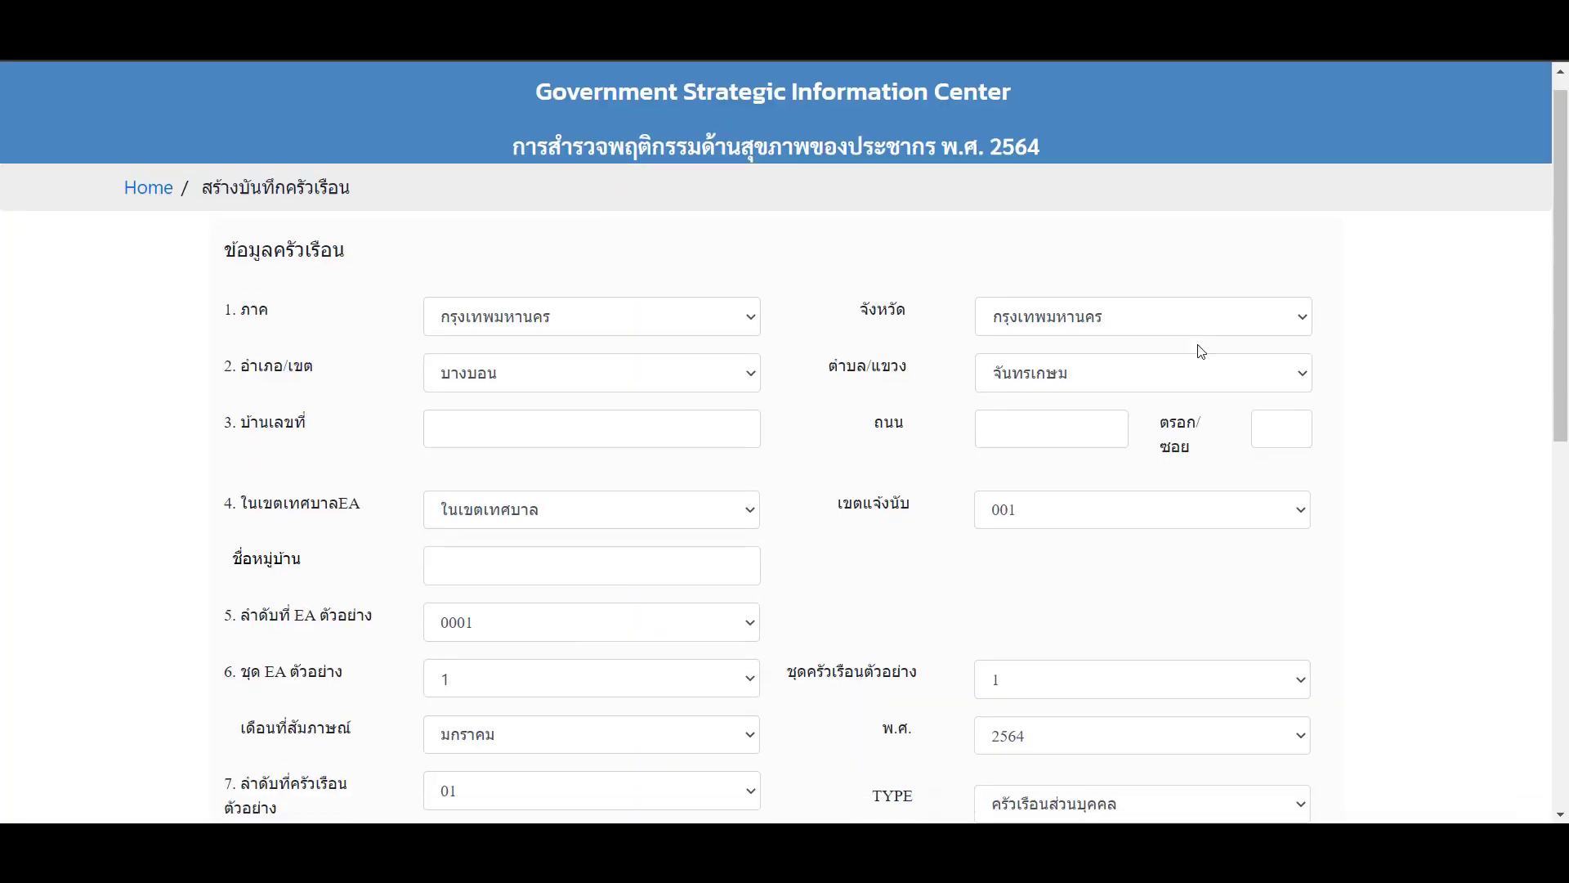
- Open the Add Family Members form in the preview and examine whether its age-dependent dropdowns are disabled
{"action": "scroll", "coordinate": [1192, 510], "scroll_direction": "down", "scroll_amount": 10}
{"action": "left_click", "coordinate": [1192, 511]}
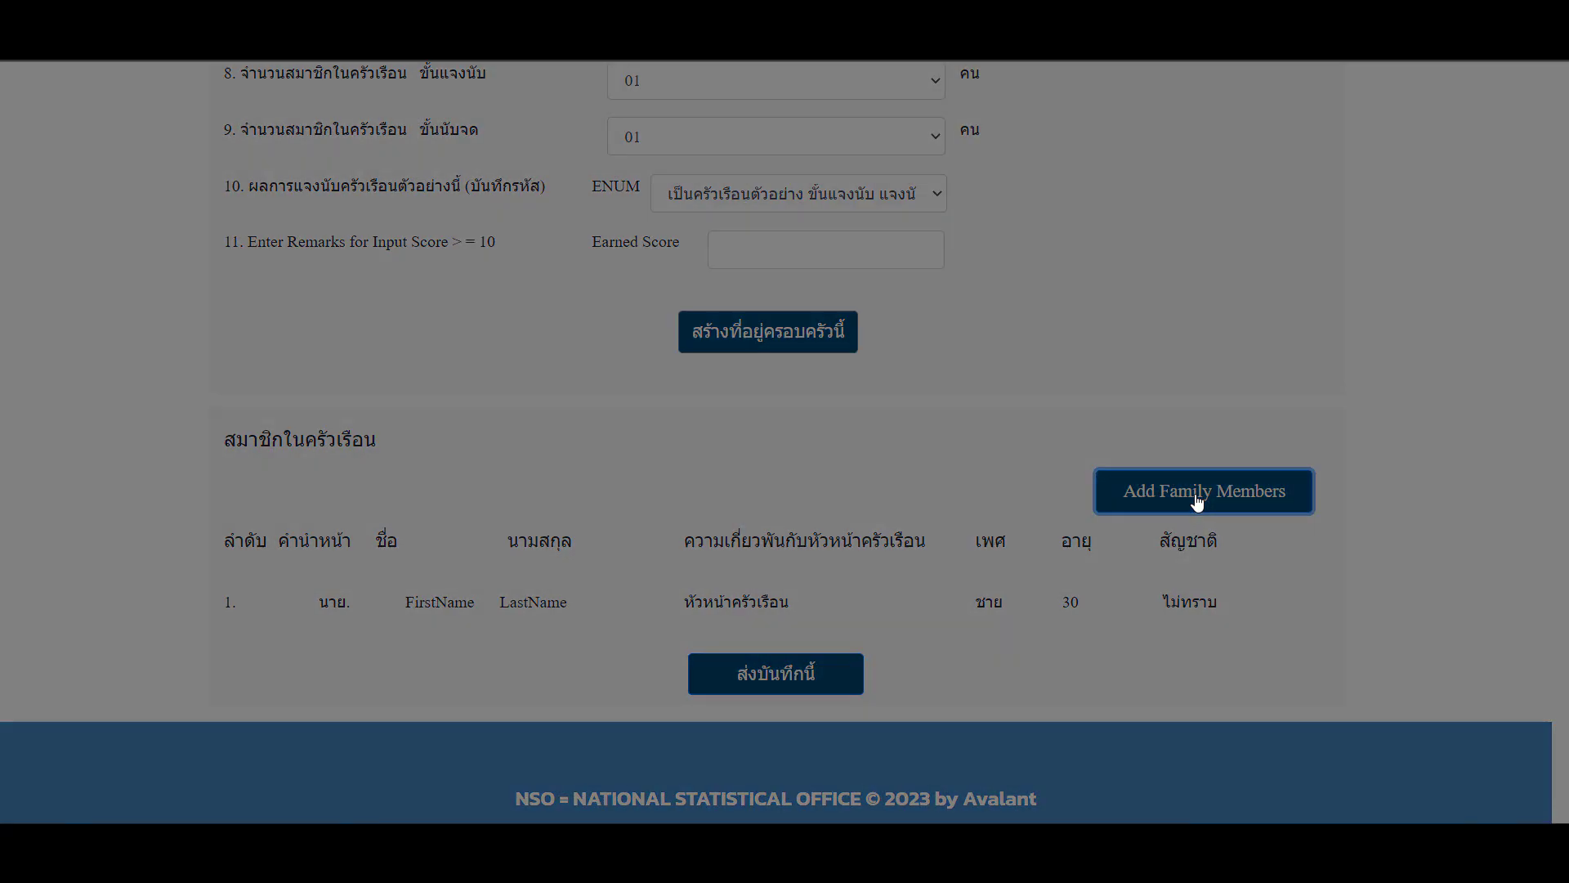
{"action": "scroll", "coordinate": [1063, 479], "scroll_direction": "down", "scroll_amount": 5}
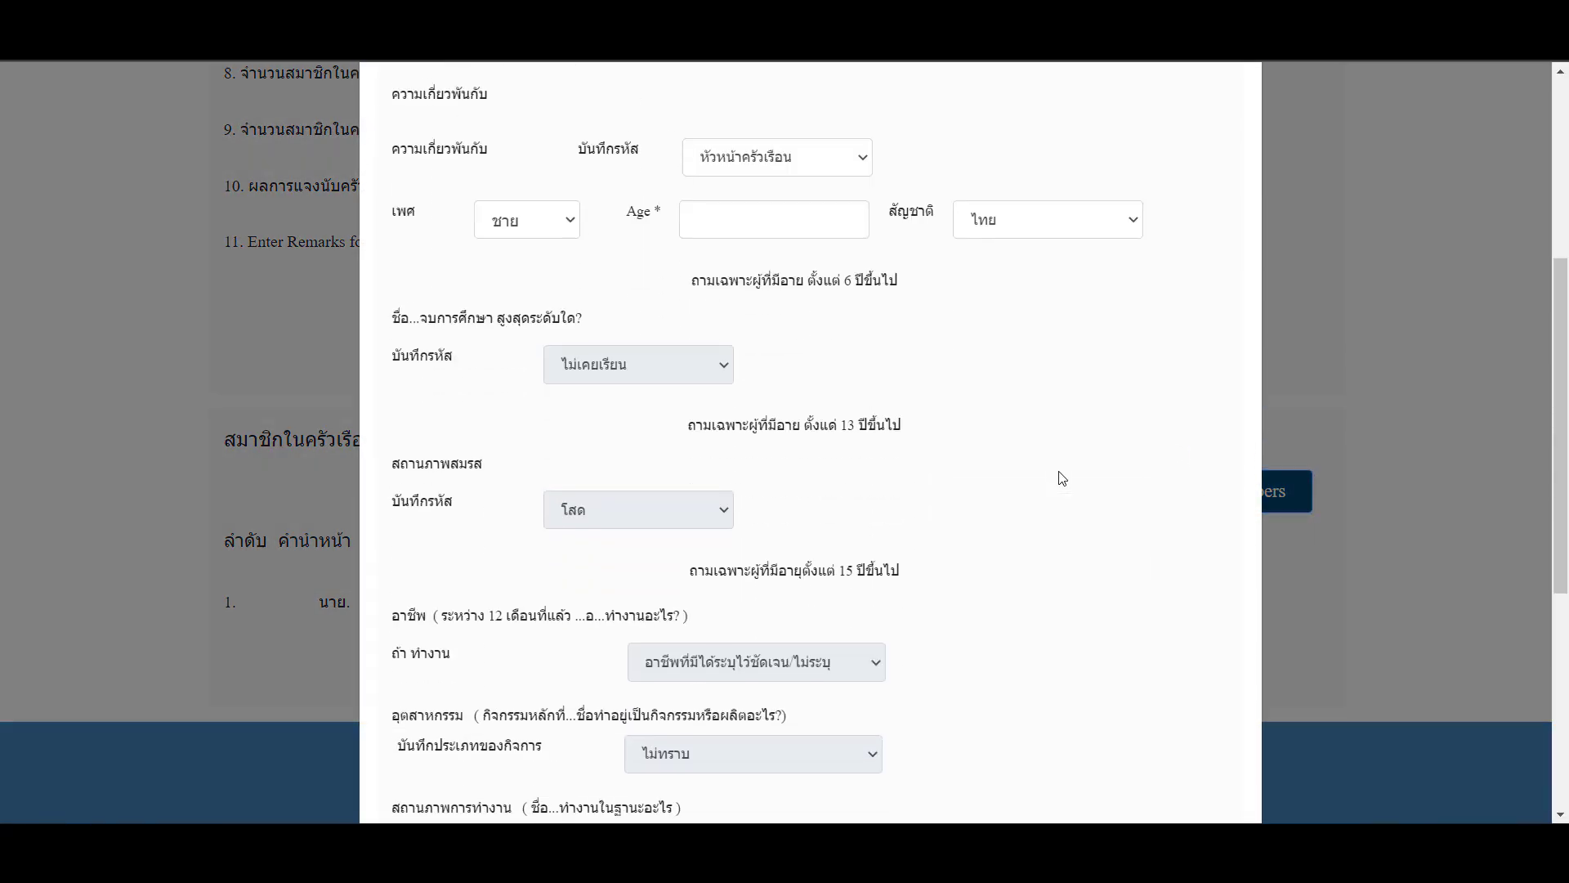
{"action": "scroll", "coordinate": [760, 340], "scroll_direction": "down", "scroll_amount": 1}
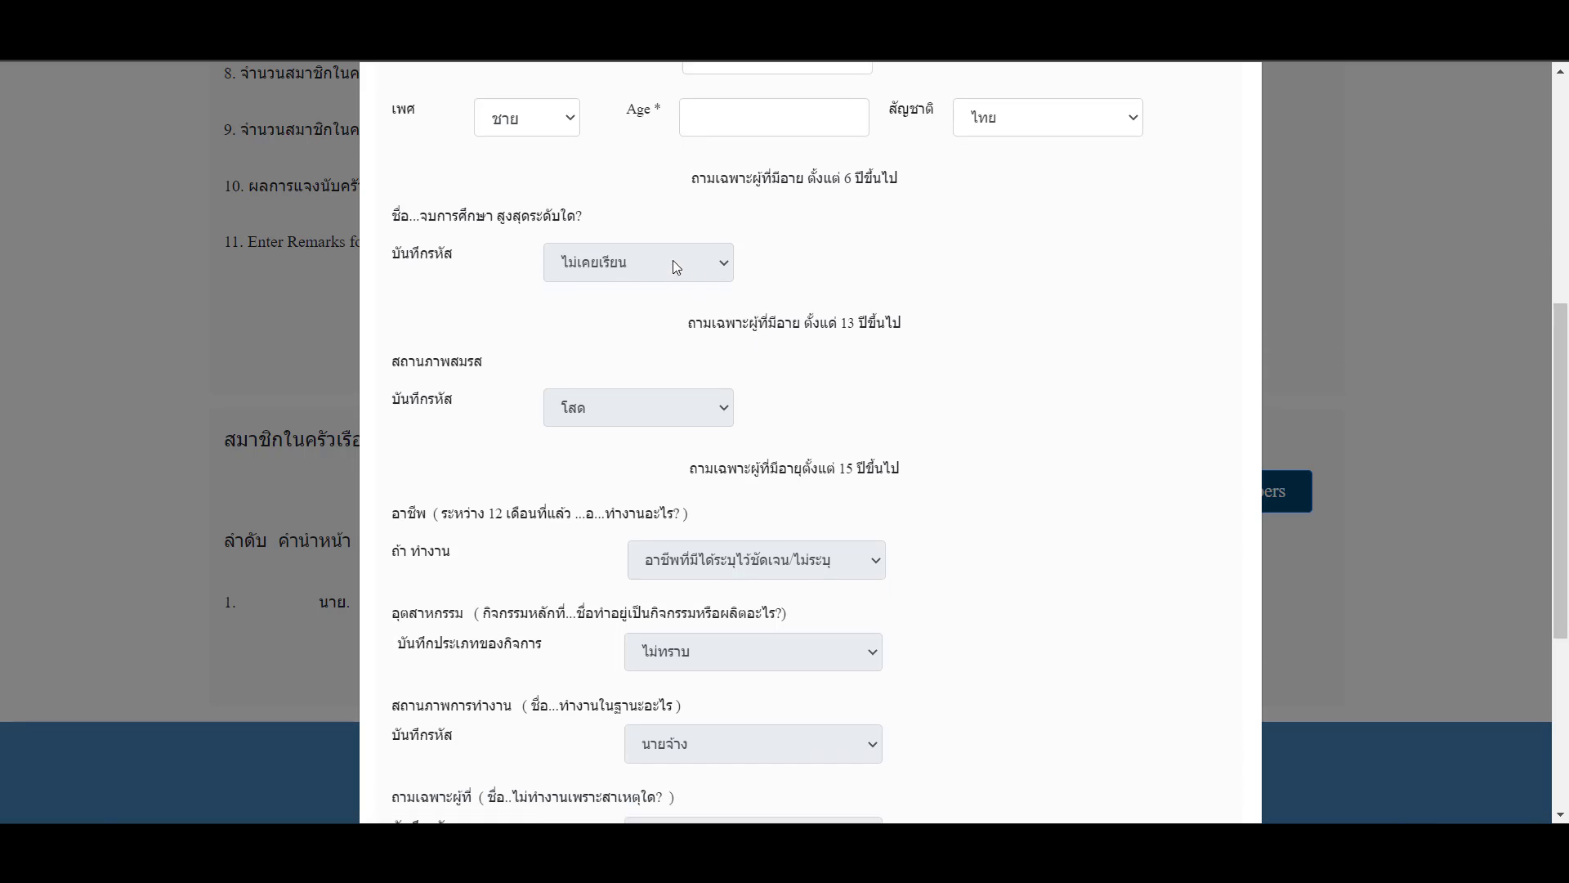
{"action": "scroll", "coordinate": [606, 411], "scroll_direction": "down", "scroll_amount": 2}
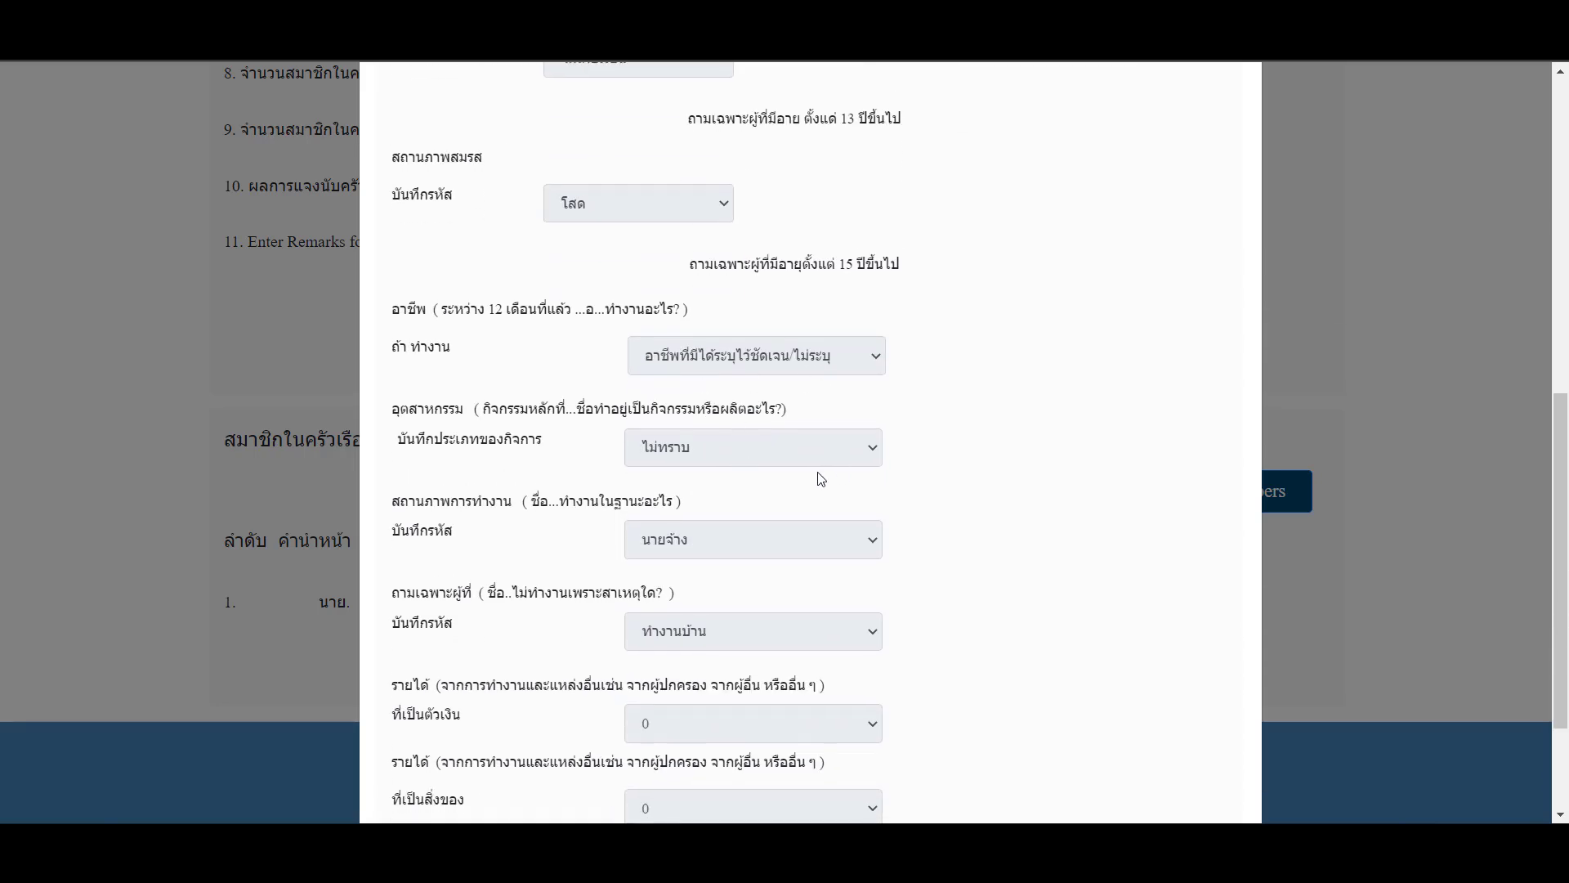
{"action": "scroll", "coordinate": [861, 642], "scroll_direction": "down", "scroll_amount": 1}
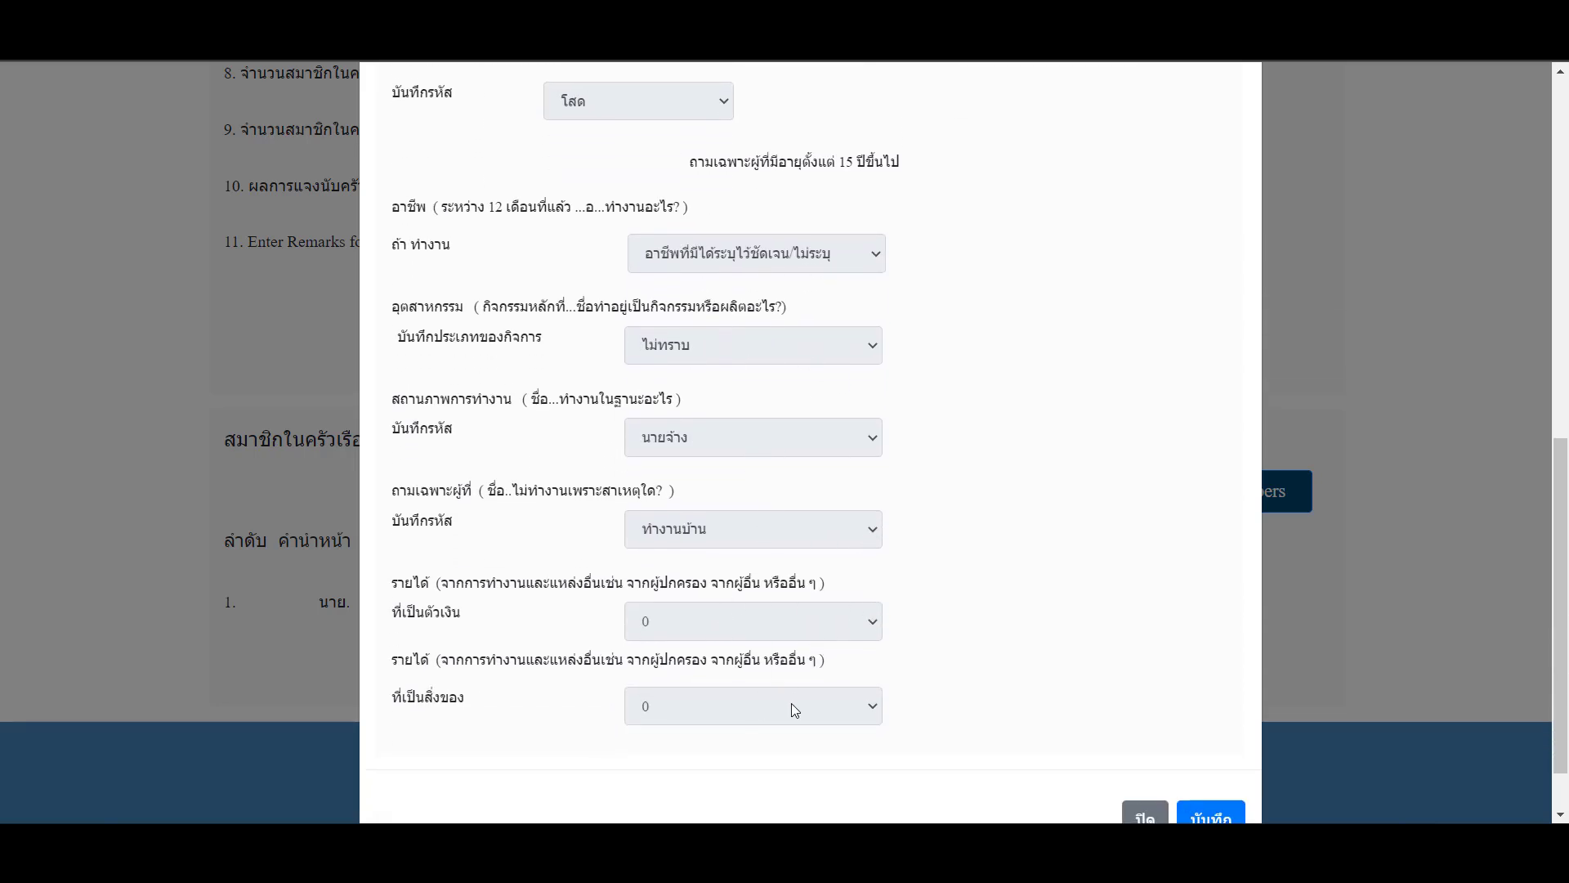
{"action": "scroll", "coordinate": [1071, 616], "scroll_direction": "down", "scroll_amount": 1}
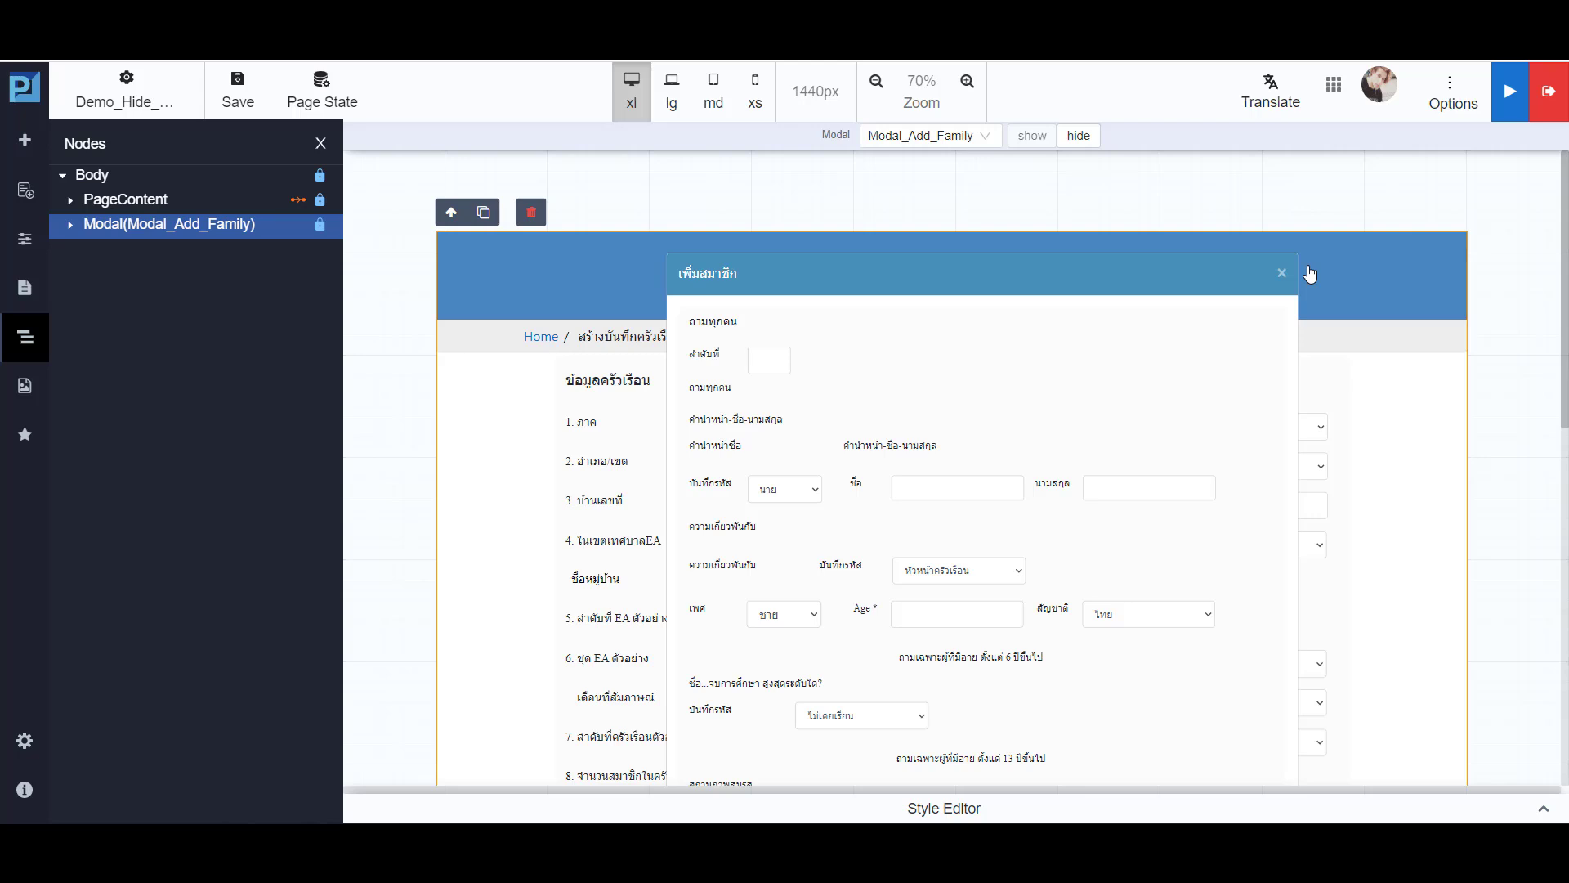
- Add a string field named age to the page state, without an initial value
{"action": "scroll", "coordinate": [1223, 386], "scroll_direction": "down", "scroll_amount": 3}
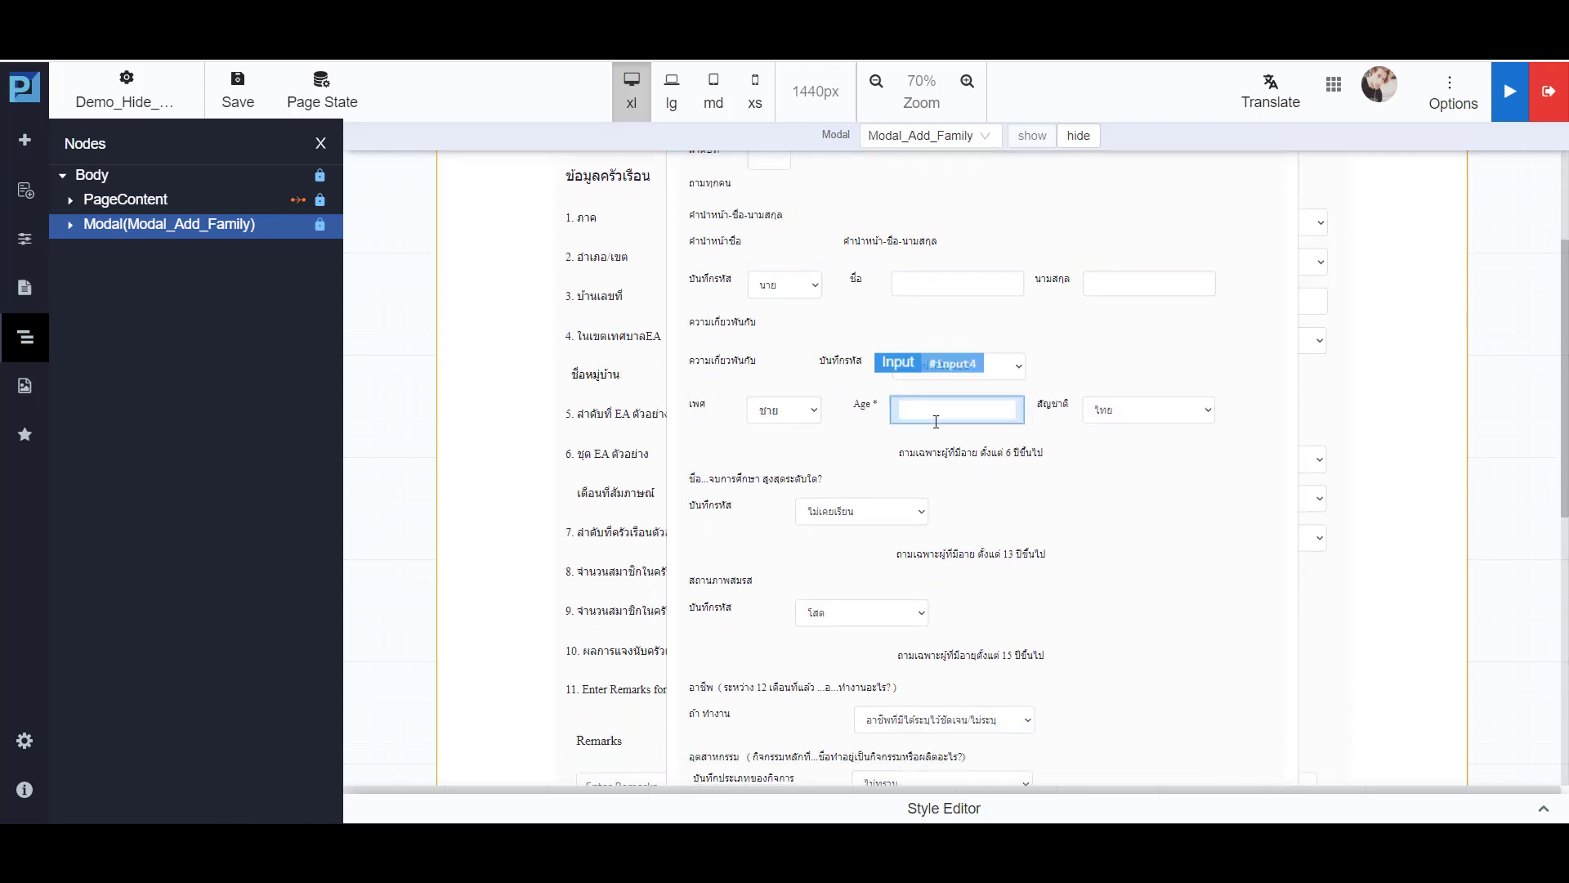
{"action": "left_click", "coordinate": [317, 103]}
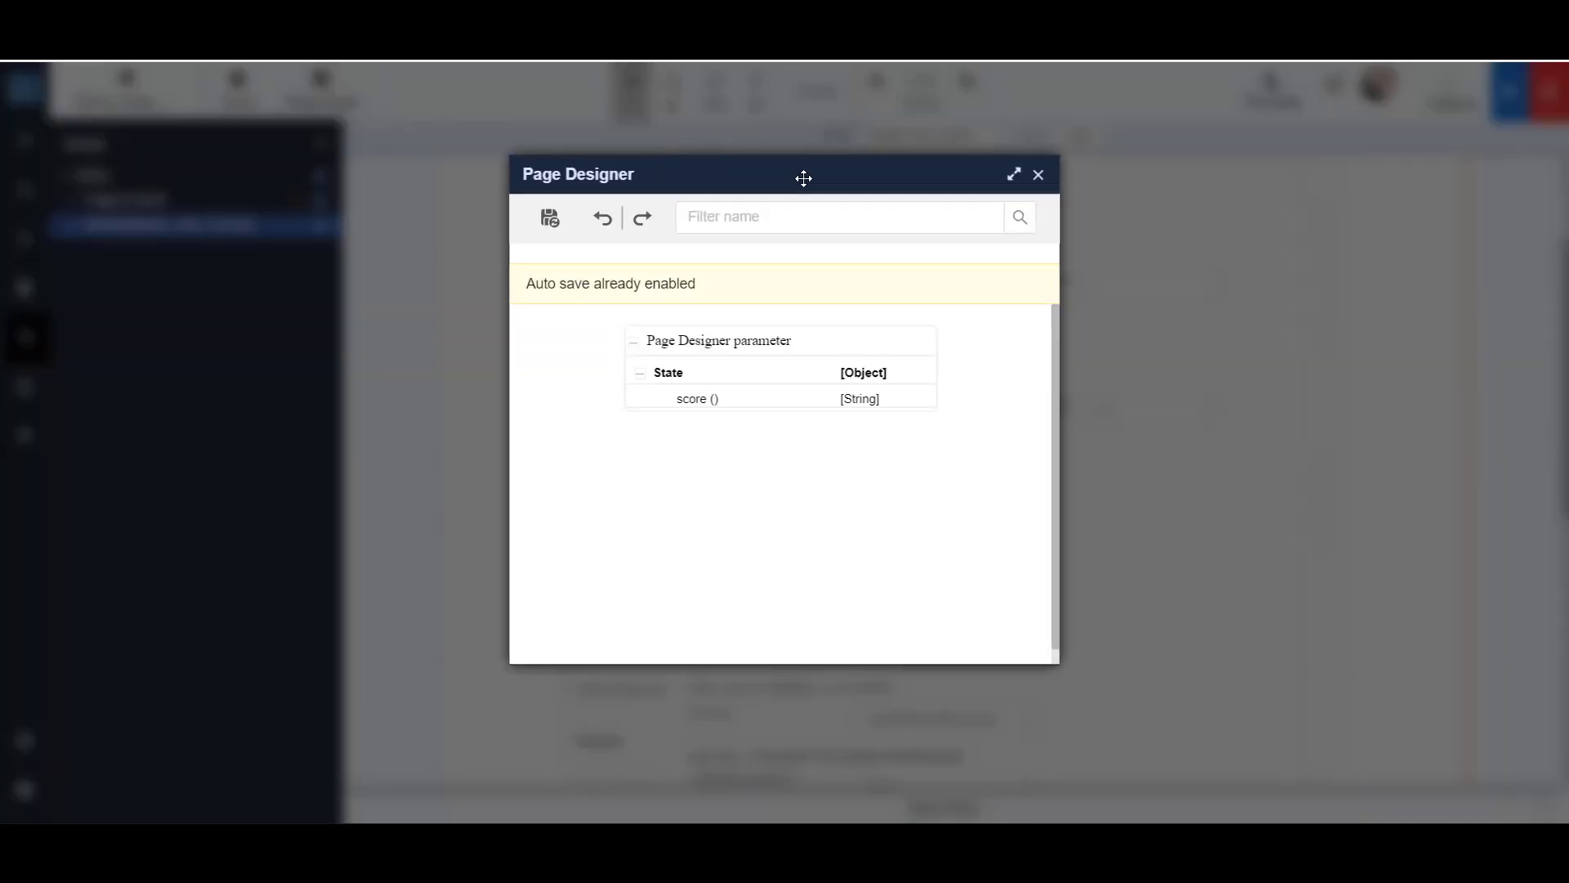
{"action": "left_click", "coordinate": [722, 341]}
{"action": "left_click", "coordinate": [638, 336]}
{"action": "type", "text": "age"}
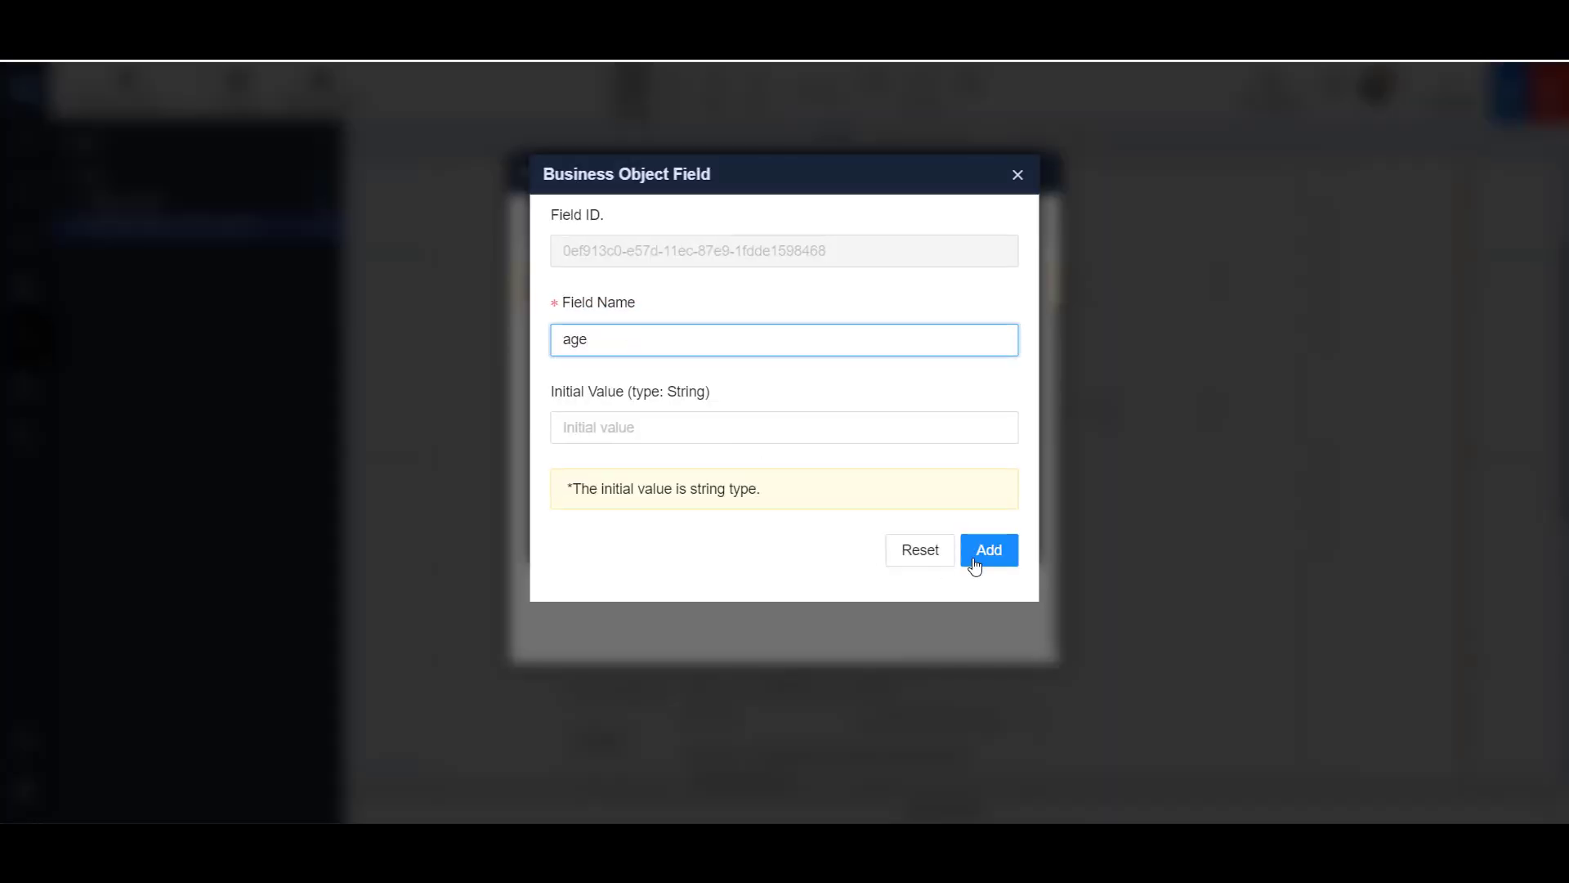
{"action": "left_click", "coordinate": [975, 564]}
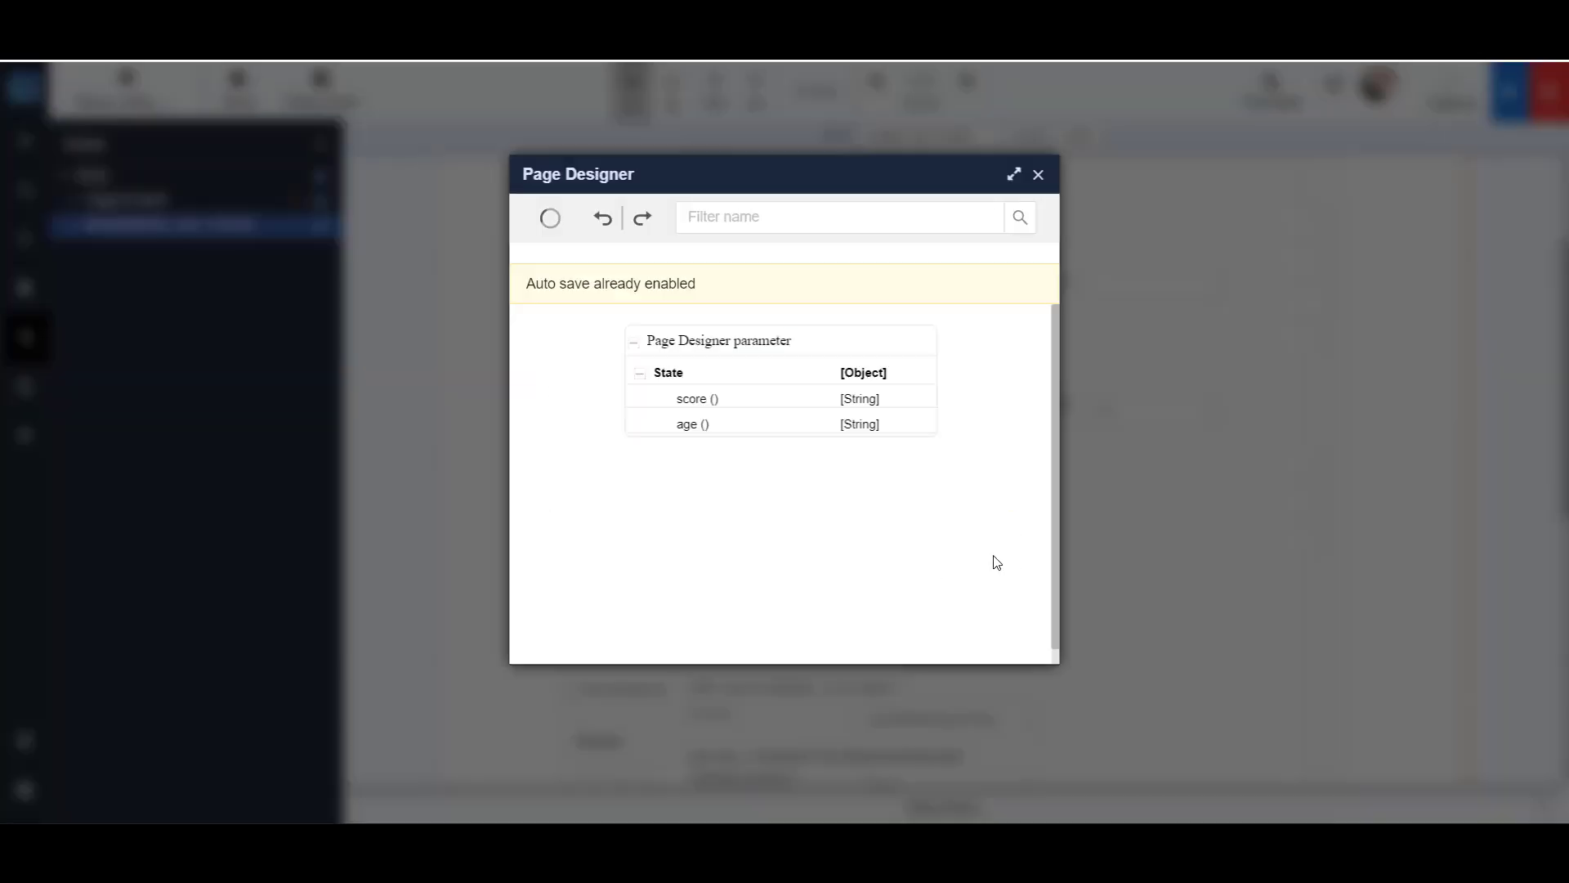
{"action": "left_click", "coordinate": [1040, 174]}
- Bind the Age input in the Modal_Add_Family modal to the age state and save the binding
{"action": "double_click", "coordinate": [957, 408]}
{"action": "left_click", "coordinate": [1005, 374]}
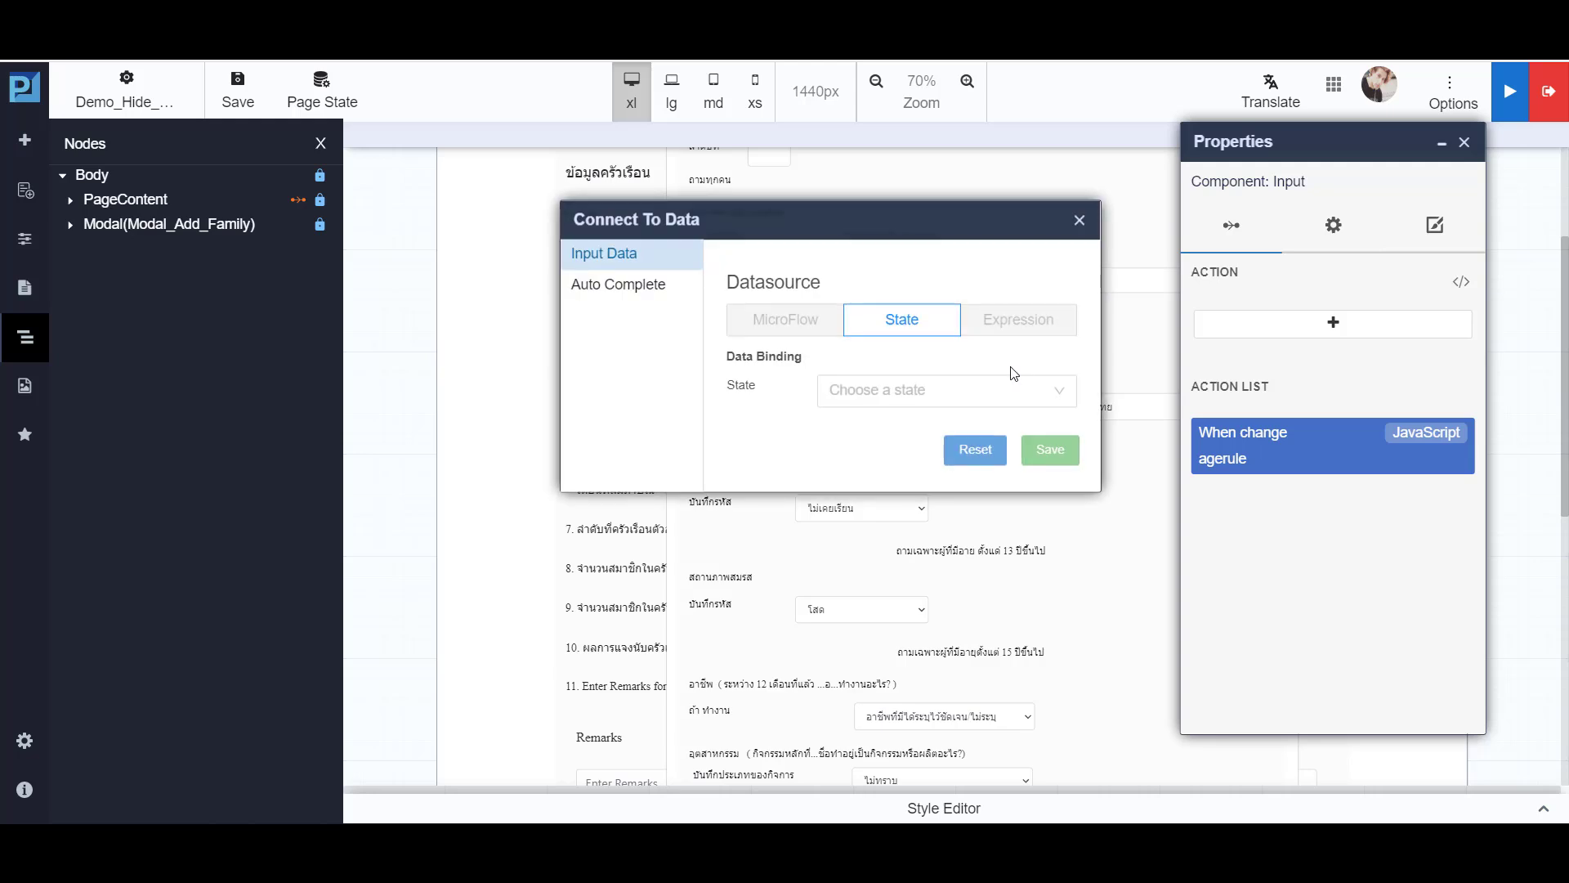
{"action": "left_click", "coordinate": [882, 401]}
{"action": "left_click", "coordinate": [847, 464]}
{"action": "left_click", "coordinate": [1048, 449]}
- Set up a JavaScript action on the Age input's change event with the function agerule101, and open its code
{"action": "left_click", "coordinate": [1389, 322]}
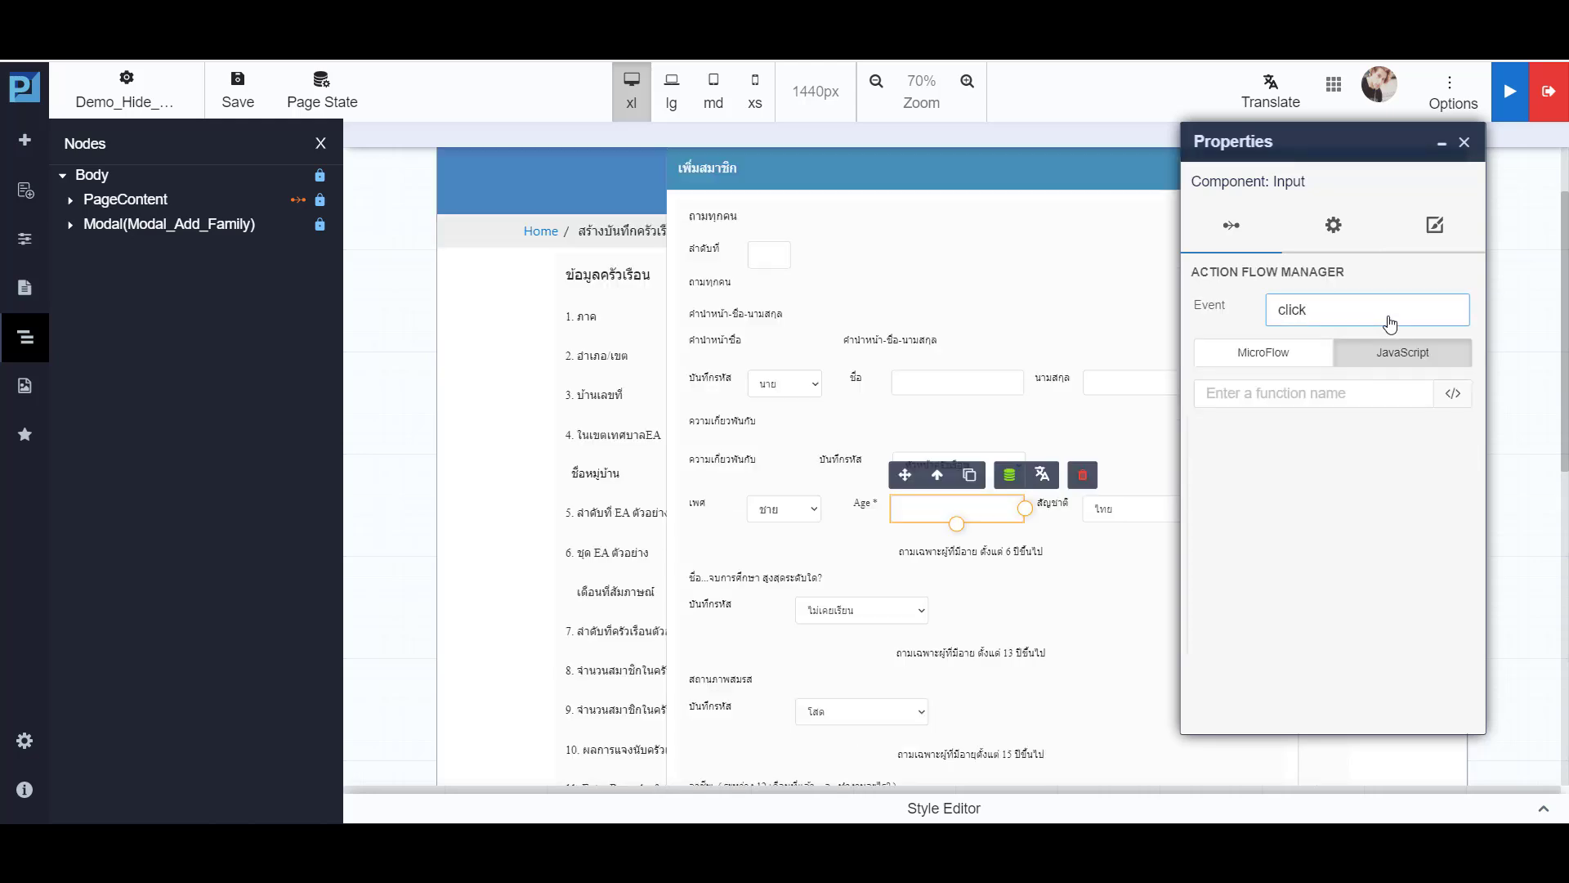
{"action": "left_click", "coordinate": [1353, 318]}
{"action": "key", "text": "BackSpace"}
{"action": "key", "text": "BackSpace"}
{"action": "key", "text": "BackSpace"}
{"action": "key", "text": "BackSpace"}
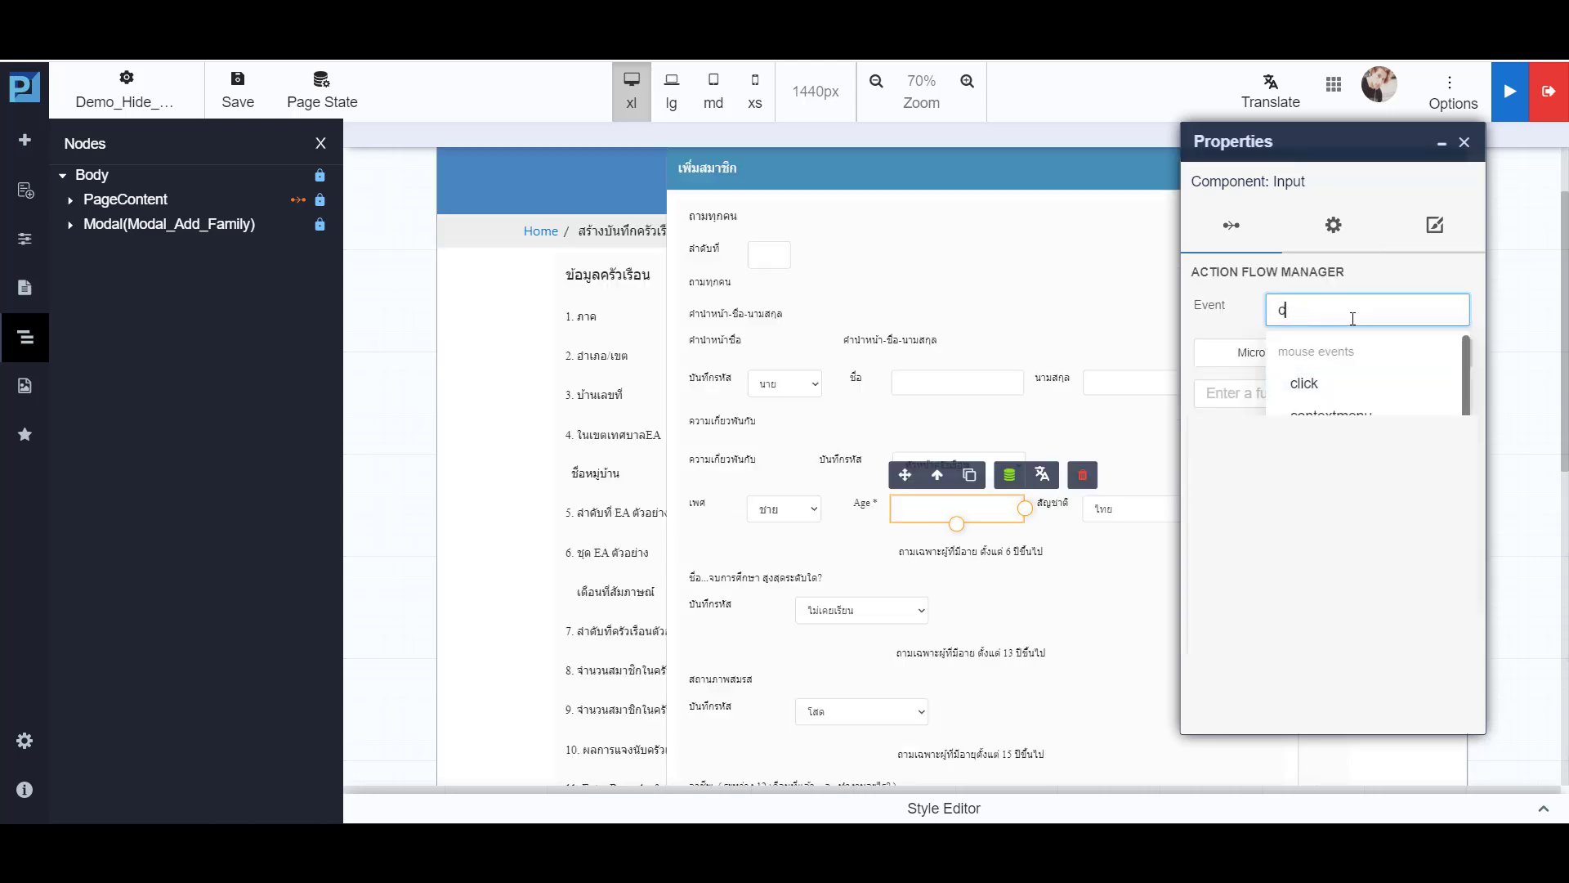
{"action": "type", "text": "hange"}
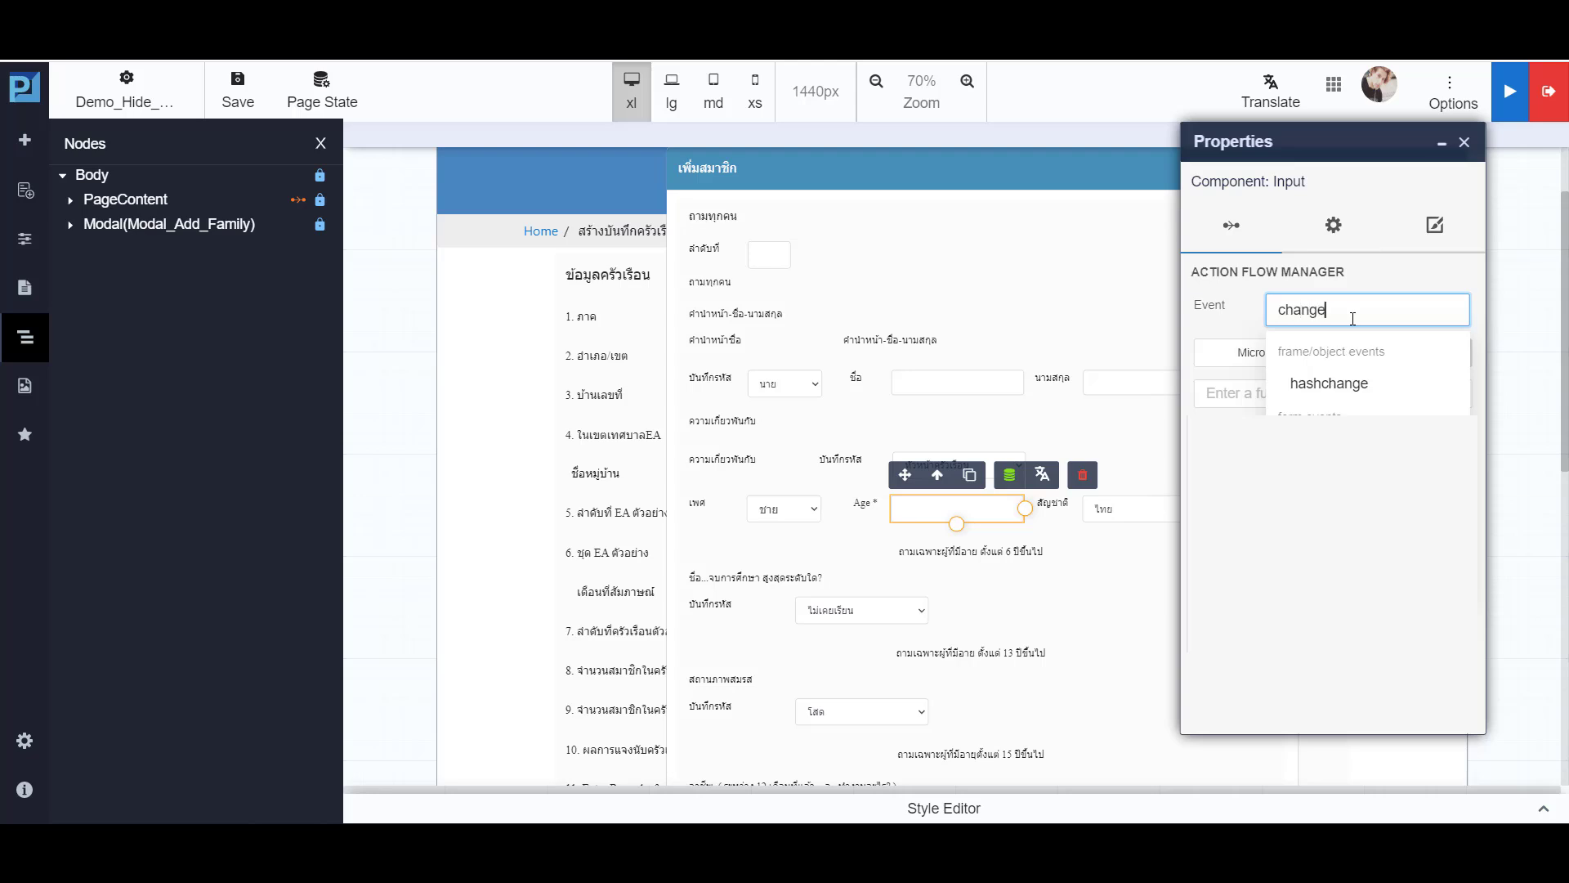
{"action": "key", "text": "Tab"}
{"action": "key", "text": "Tab"}
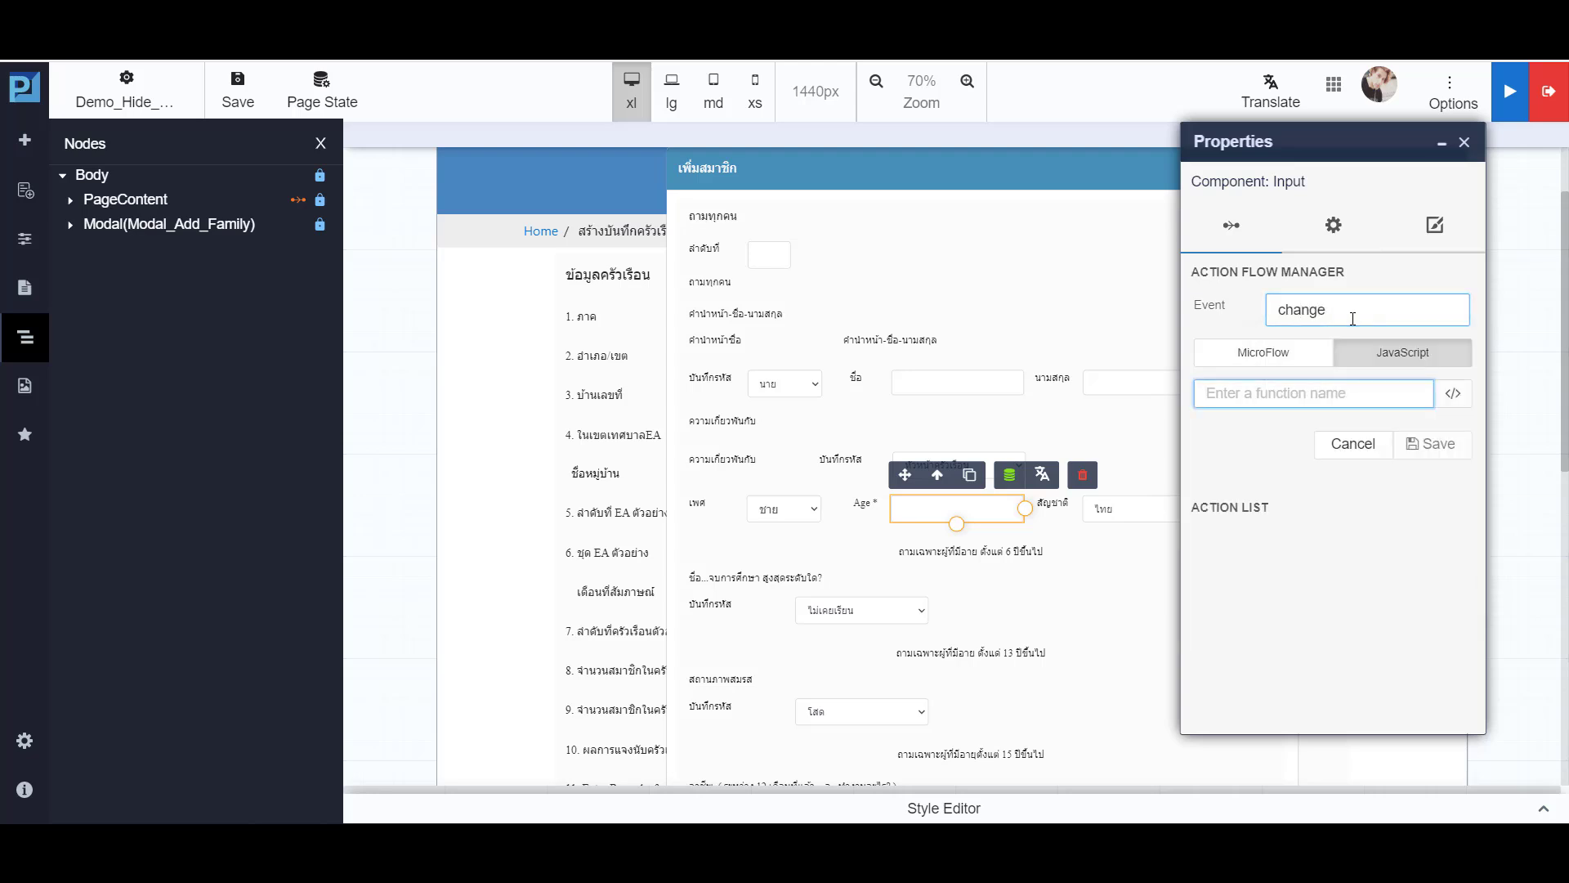
{"action": "type", "text": "age"}
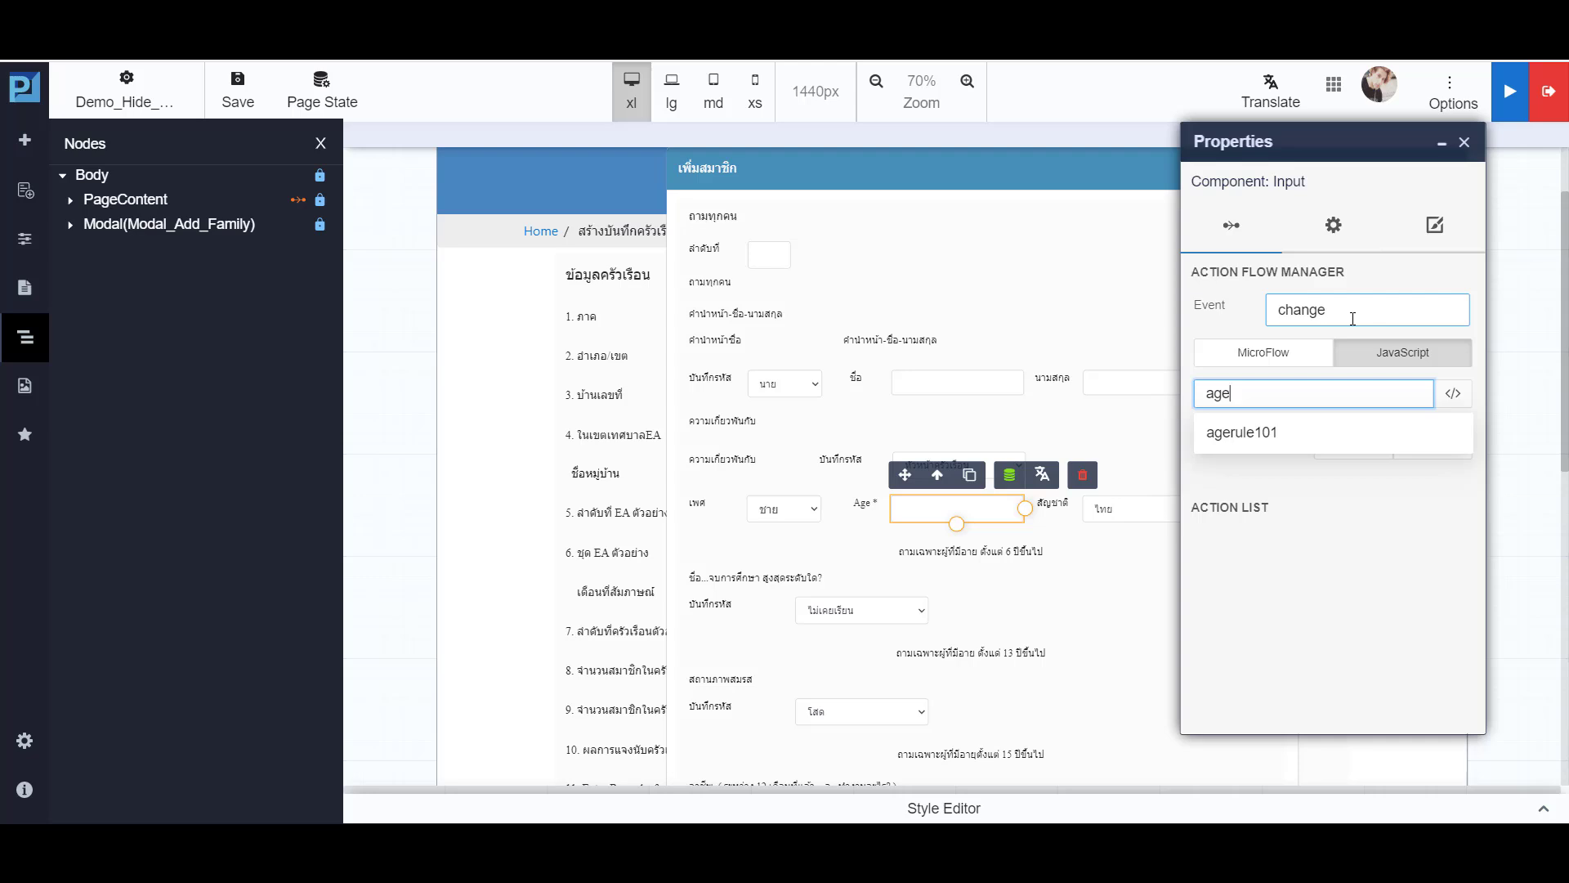
{"action": "type", "text": "rule101"}
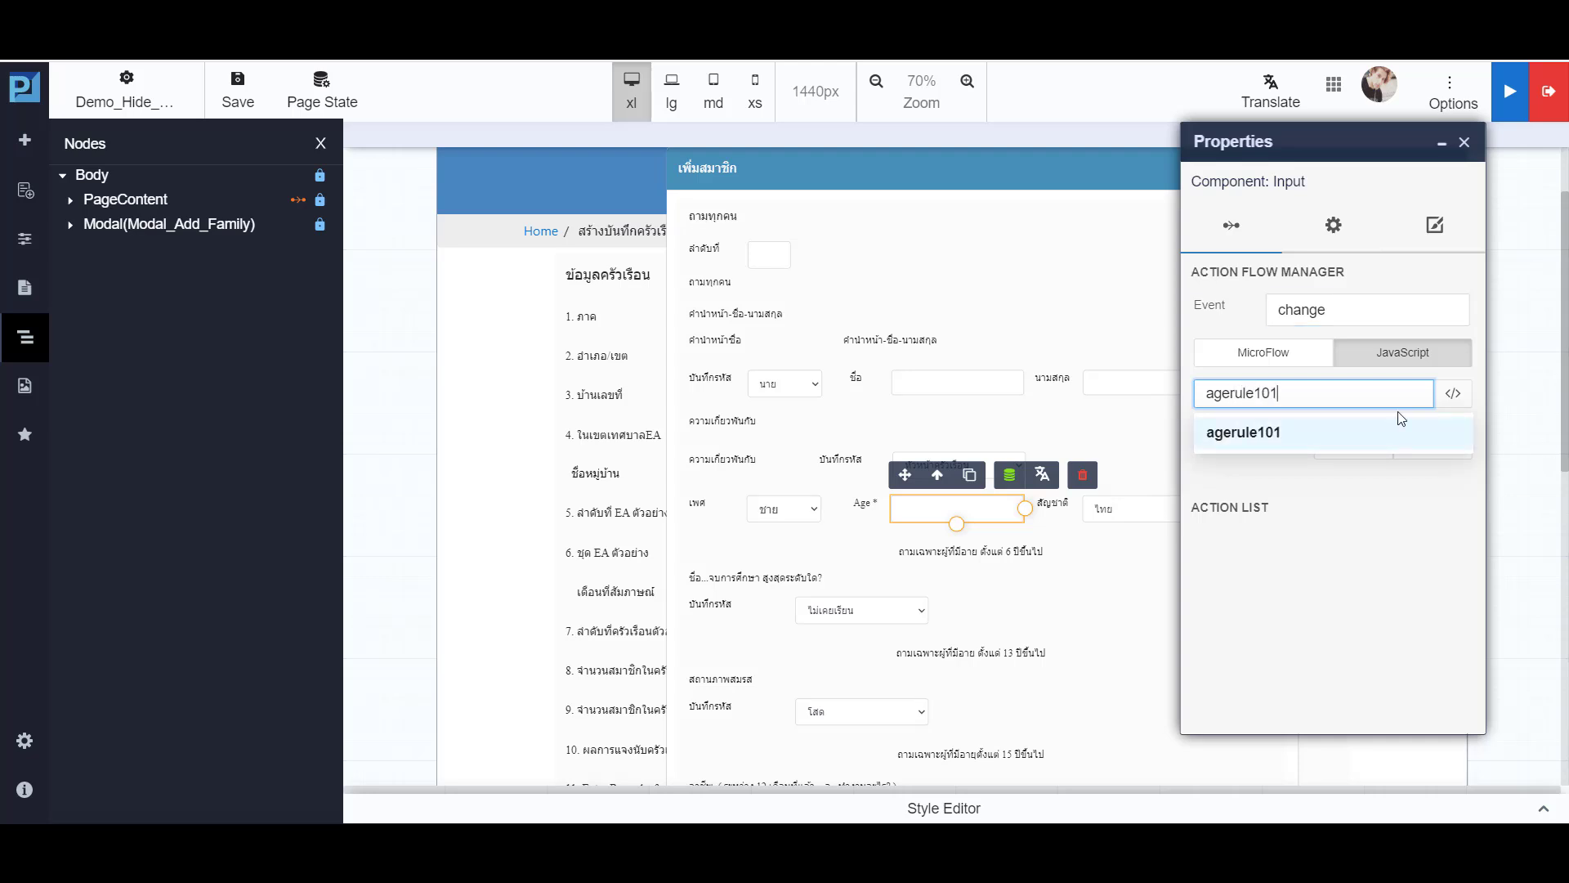
{"action": "left_click", "coordinate": [1453, 398]}
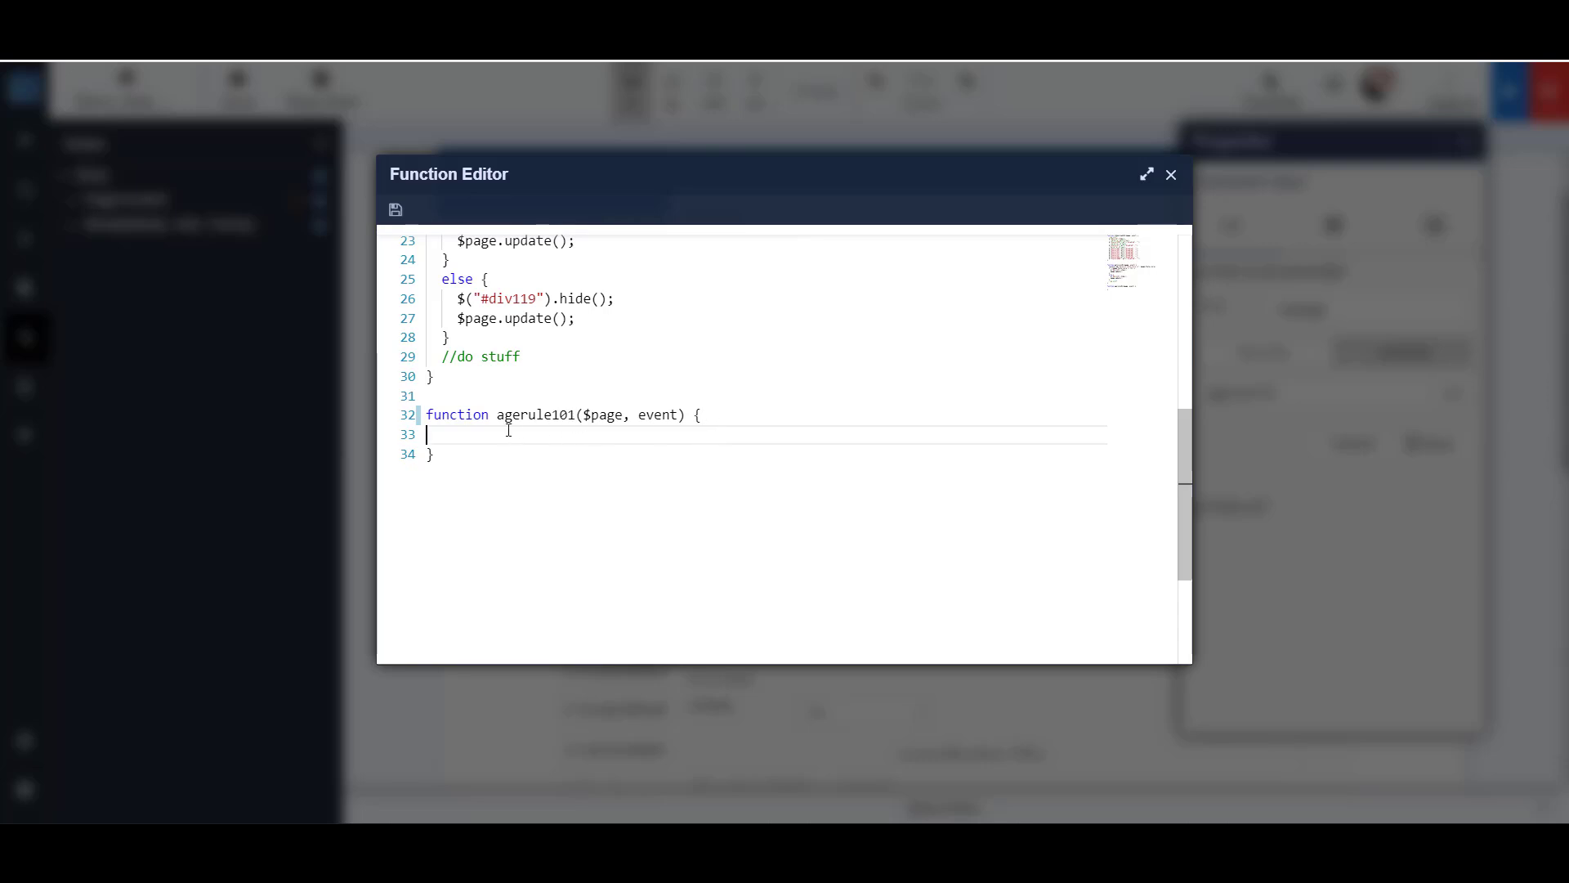
- Fill the agerule101 function with age conditions at 6, 13 and 15 that enable or disable the matching dropdowns and update the page
{"action": "key", "text": "ctrl+v"}
{"action": "scroll", "coordinate": [572, 496], "scroll_direction": "up", "scroll_amount": 5}
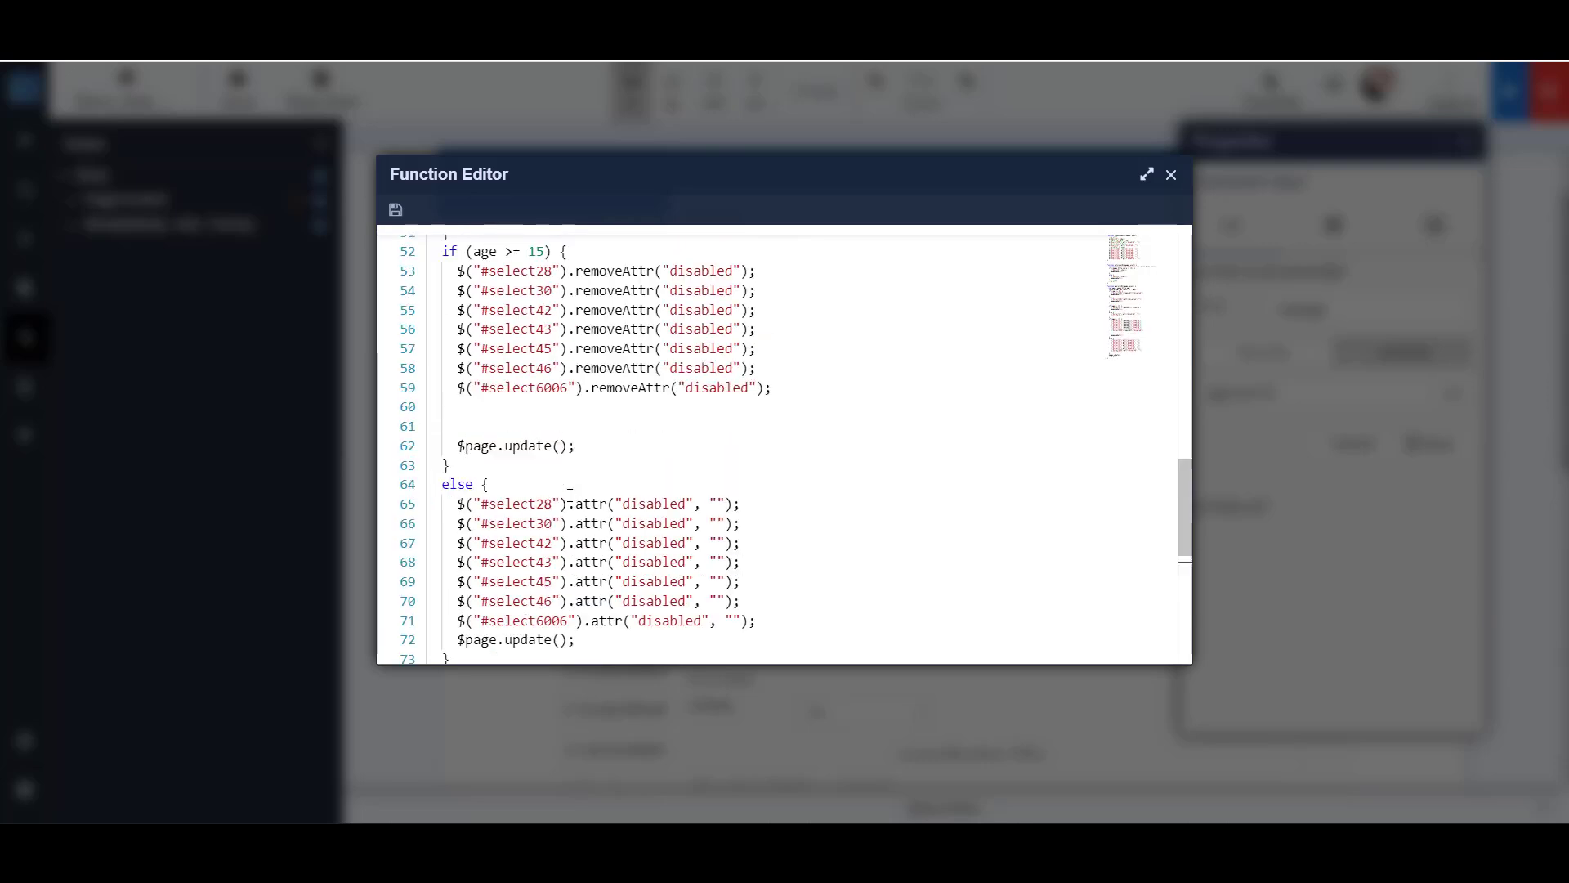
- Examine the agerule101 code that reads the age state and enables or disables select2501 and select27 by age
{"action": "left_click_drag", "start_coordinate": [429, 350], "coordinate": [699, 346]}
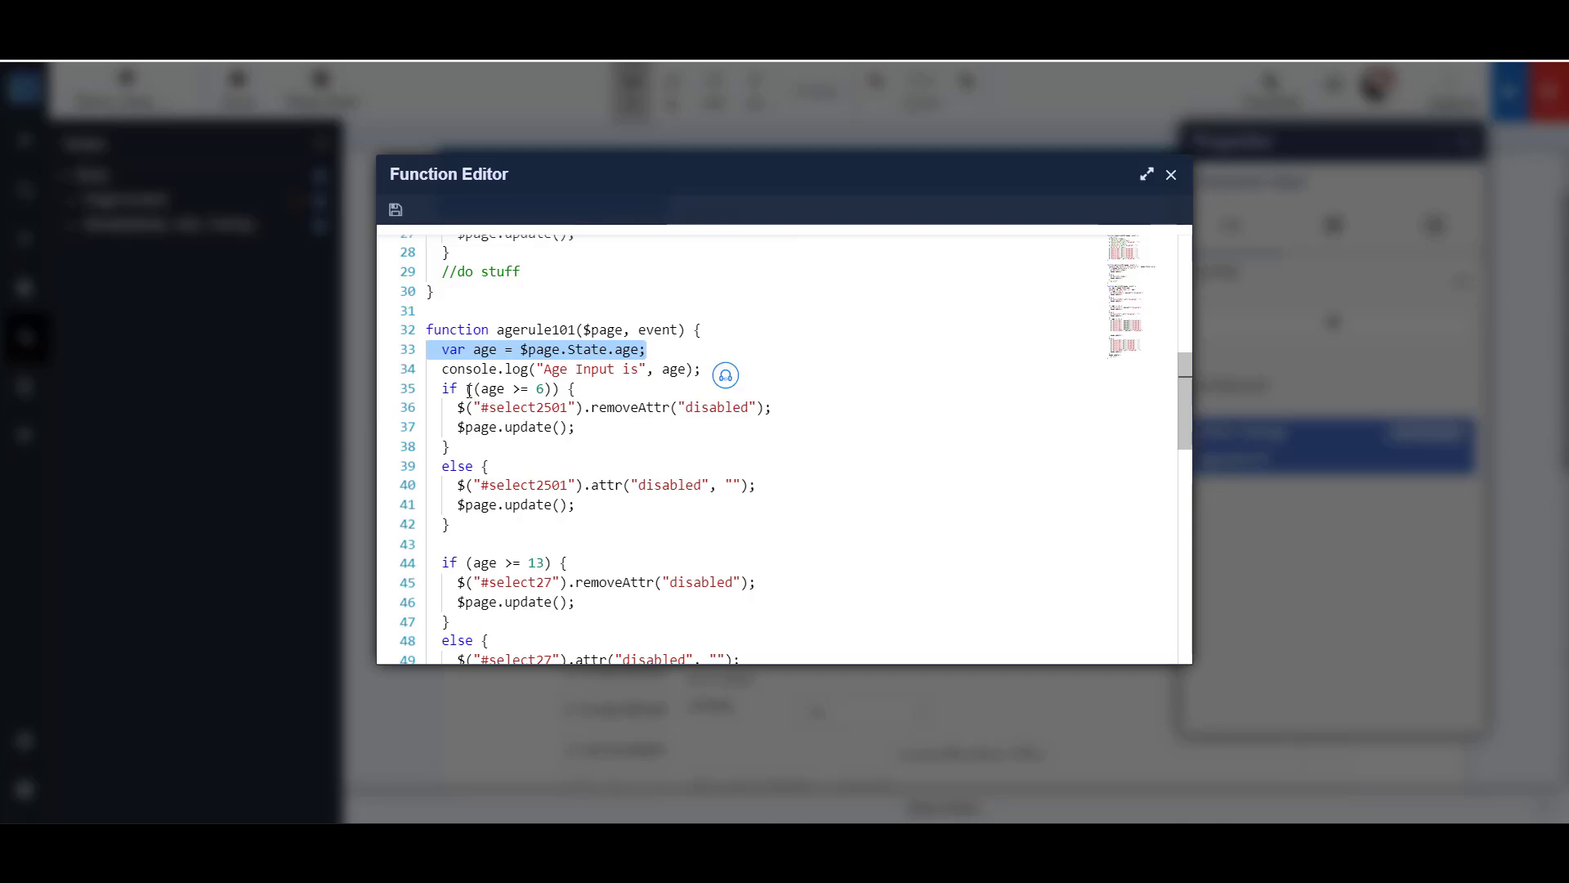
{"action": "left_click_drag", "start_coordinate": [466, 389], "coordinate": [576, 389]}
{"action": "left_click_drag", "start_coordinate": [442, 407], "coordinate": [784, 410]}
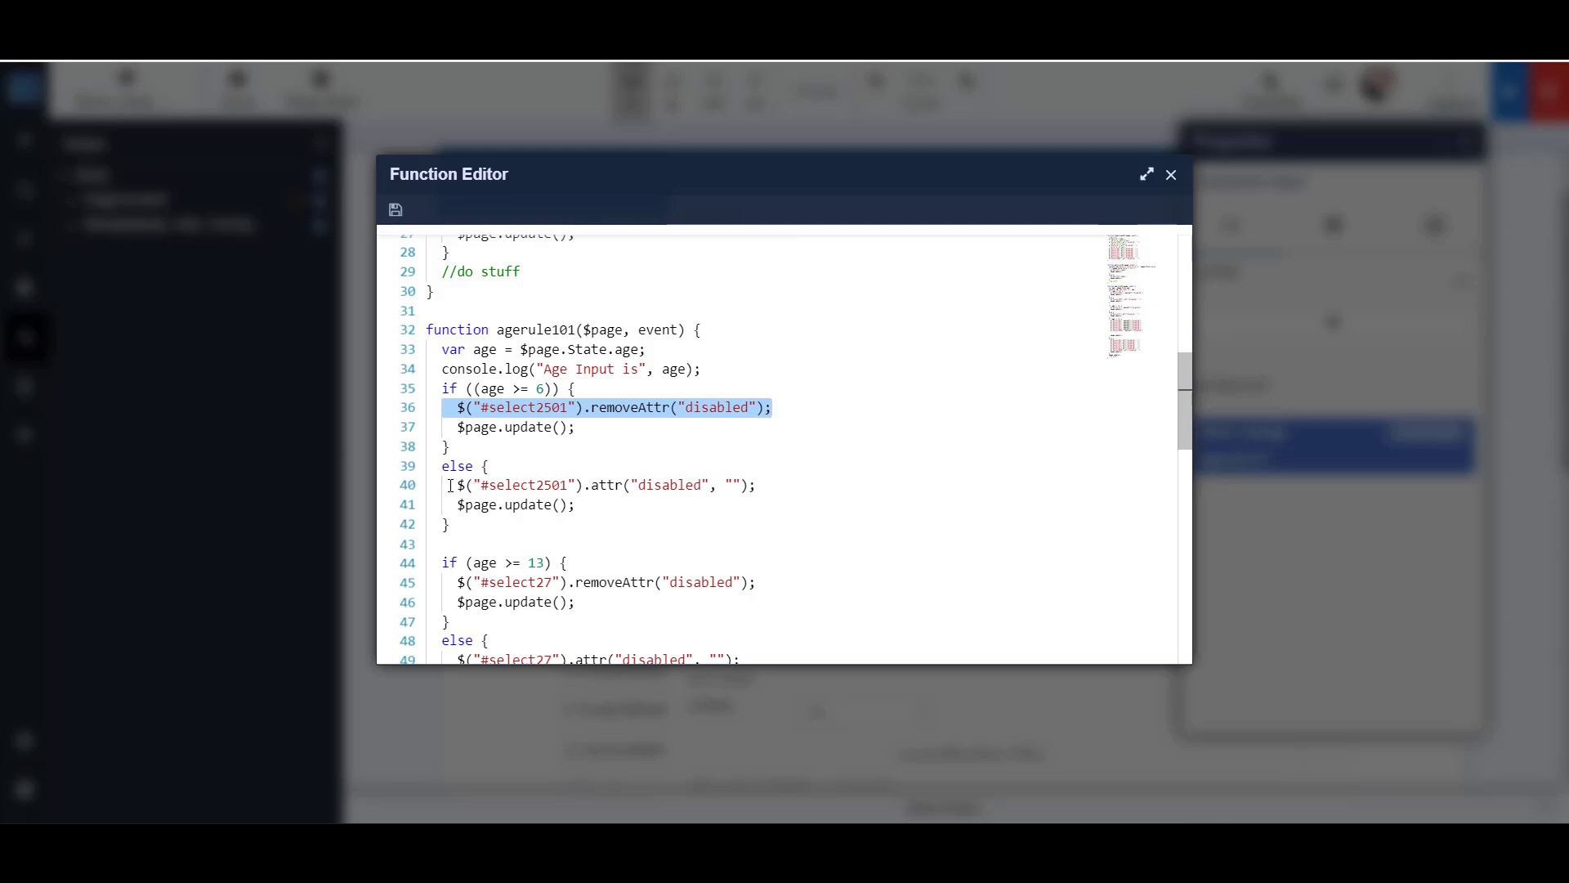
{"action": "left_click_drag", "start_coordinate": [453, 488], "coordinate": [758, 488]}
{"action": "left_click", "coordinate": [576, 506]}
{"action": "double_click", "coordinate": [542, 507]}
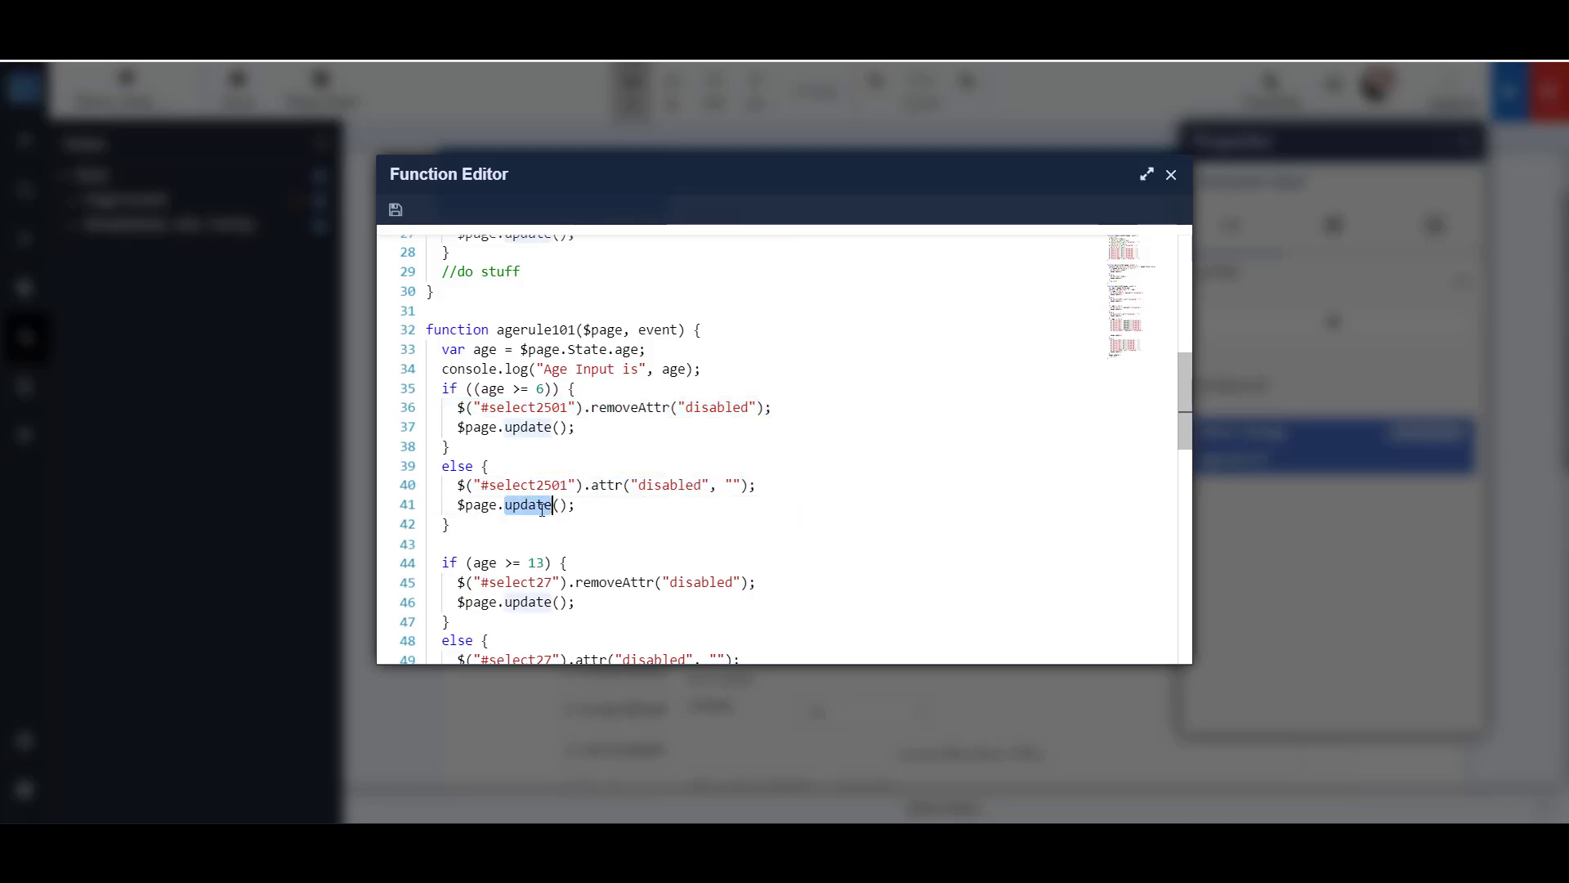
{"action": "left_click", "coordinate": [629, 517]}
{"action": "left_click_drag", "start_coordinate": [473, 564], "coordinate": [560, 532]}
{"action": "scroll", "coordinate": [563, 562], "scroll_direction": "down", "scroll_amount": 3}
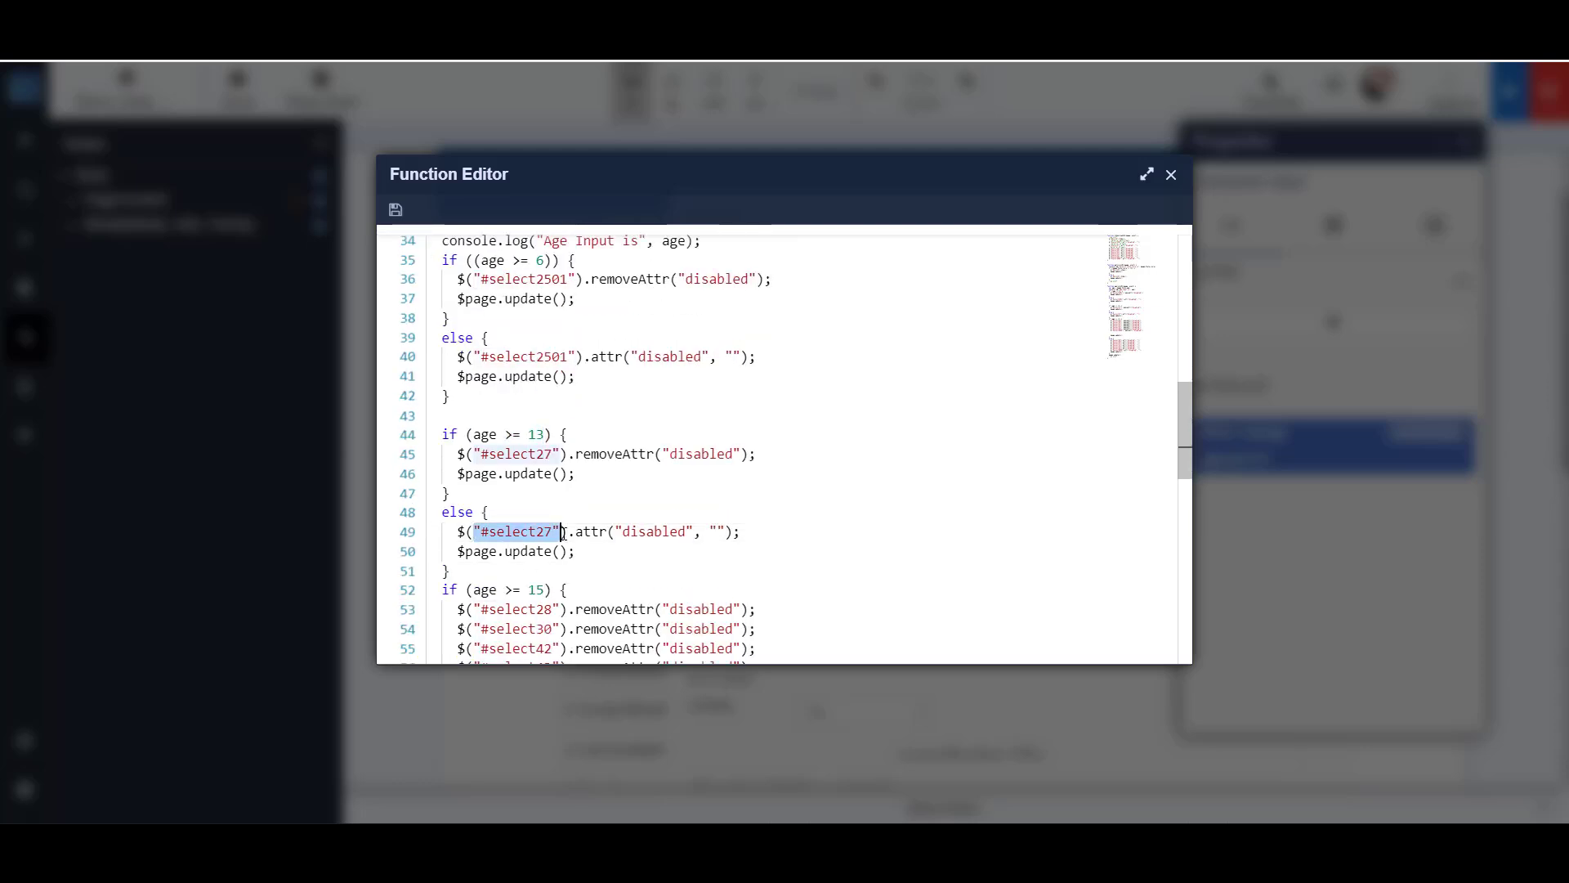
- Save the agerule101 function code and close the function editor and the Age input's properties
{"action": "left_click", "coordinate": [395, 210]}
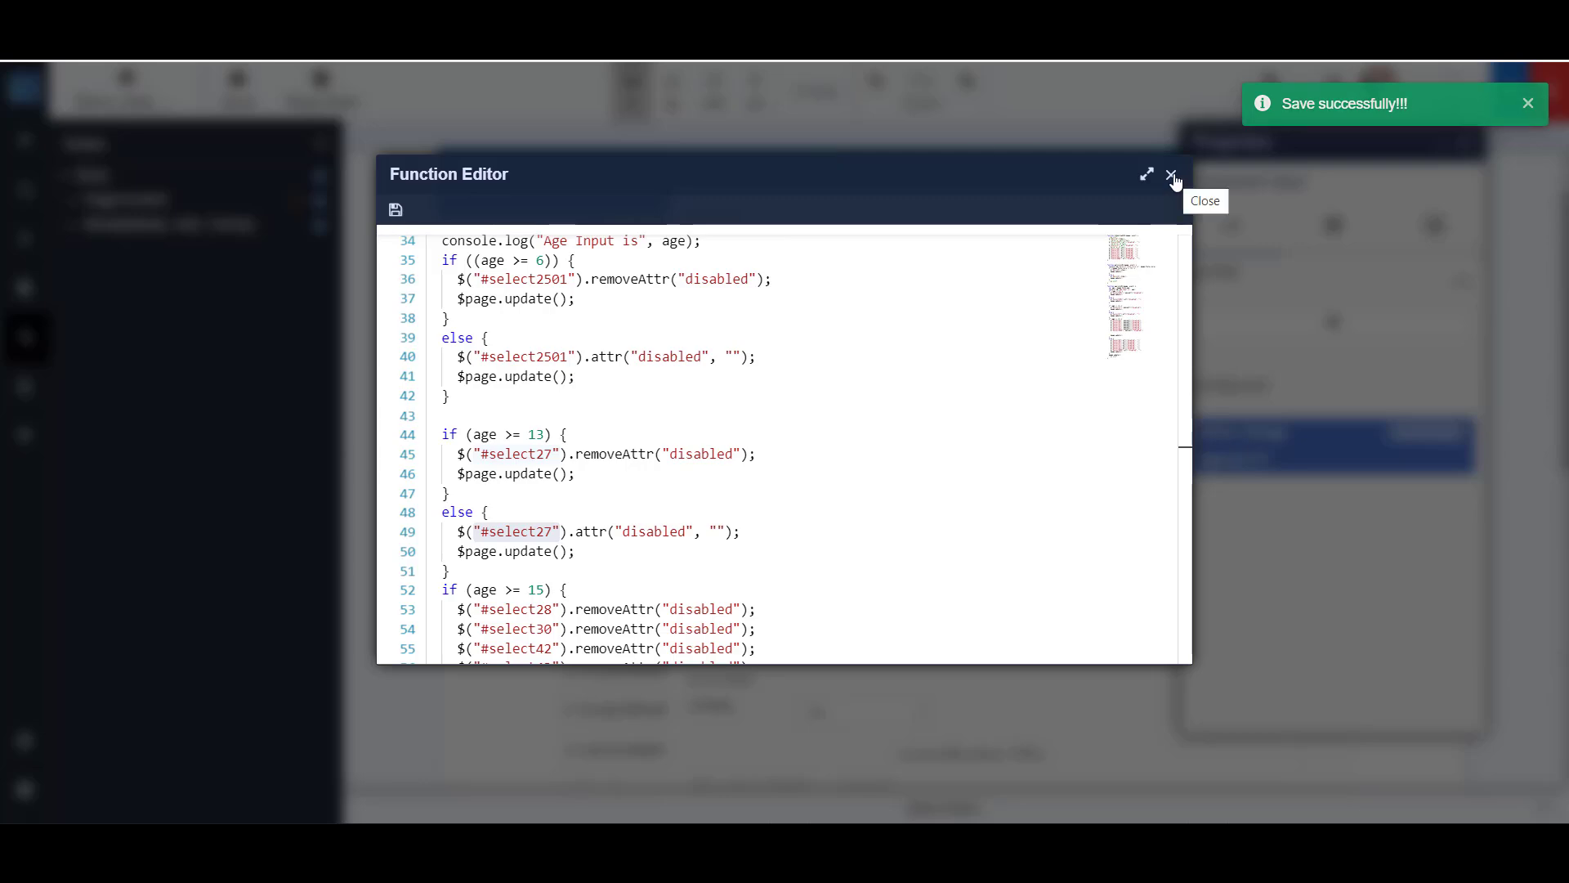
{"action": "left_click", "coordinate": [1171, 175]}
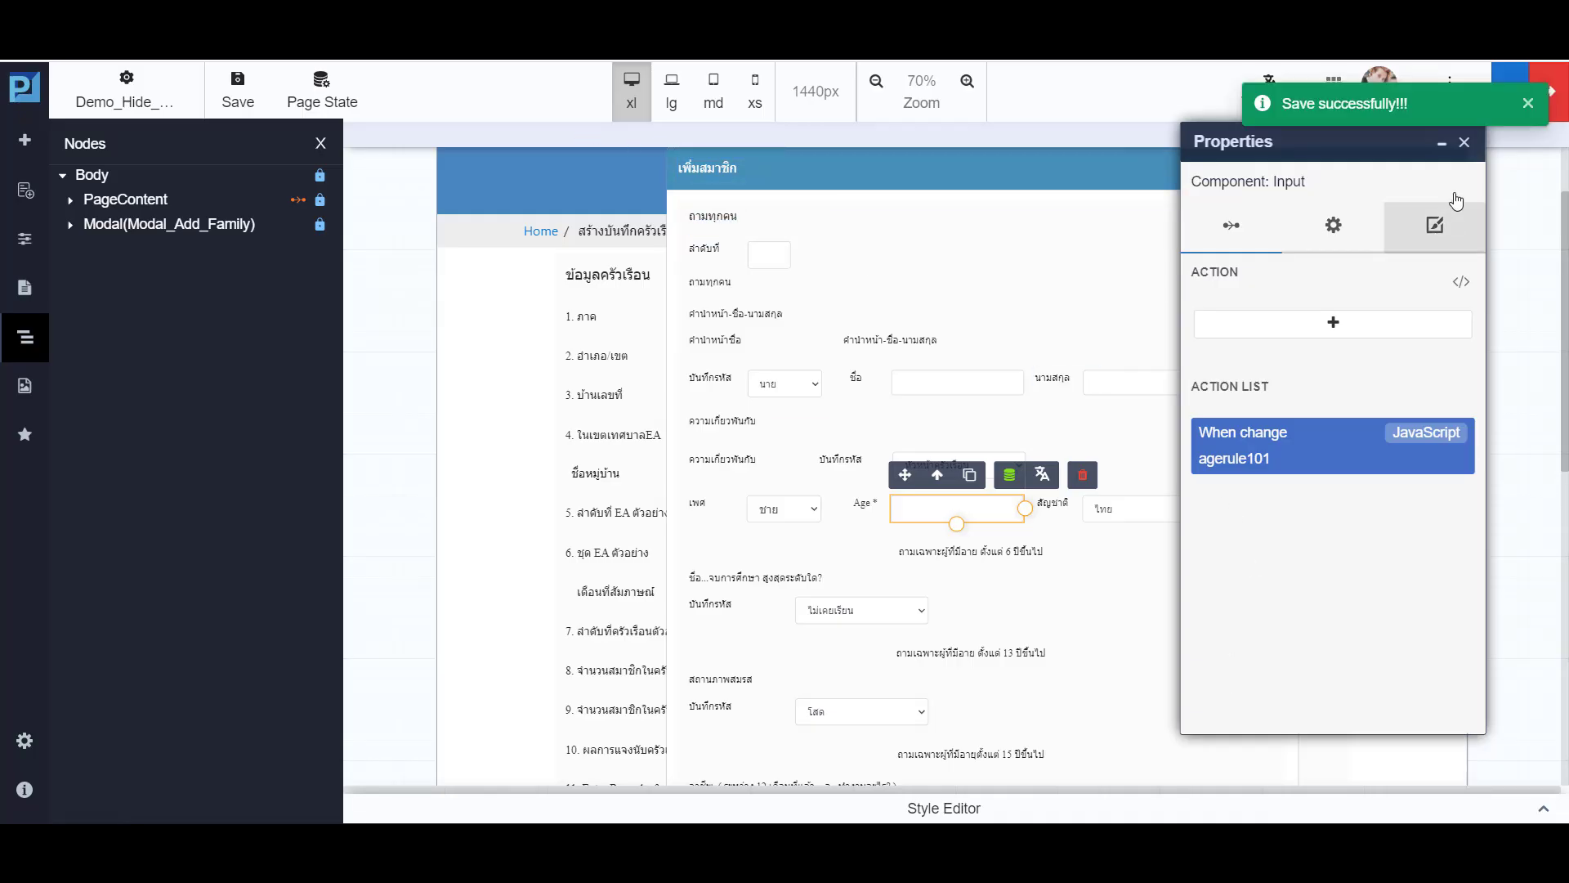
{"action": "left_click", "coordinate": [1465, 143]}
- Hide the Modal_Add_Family modal on the canvas and save the page
{"action": "left_click", "coordinate": [237, 224]}
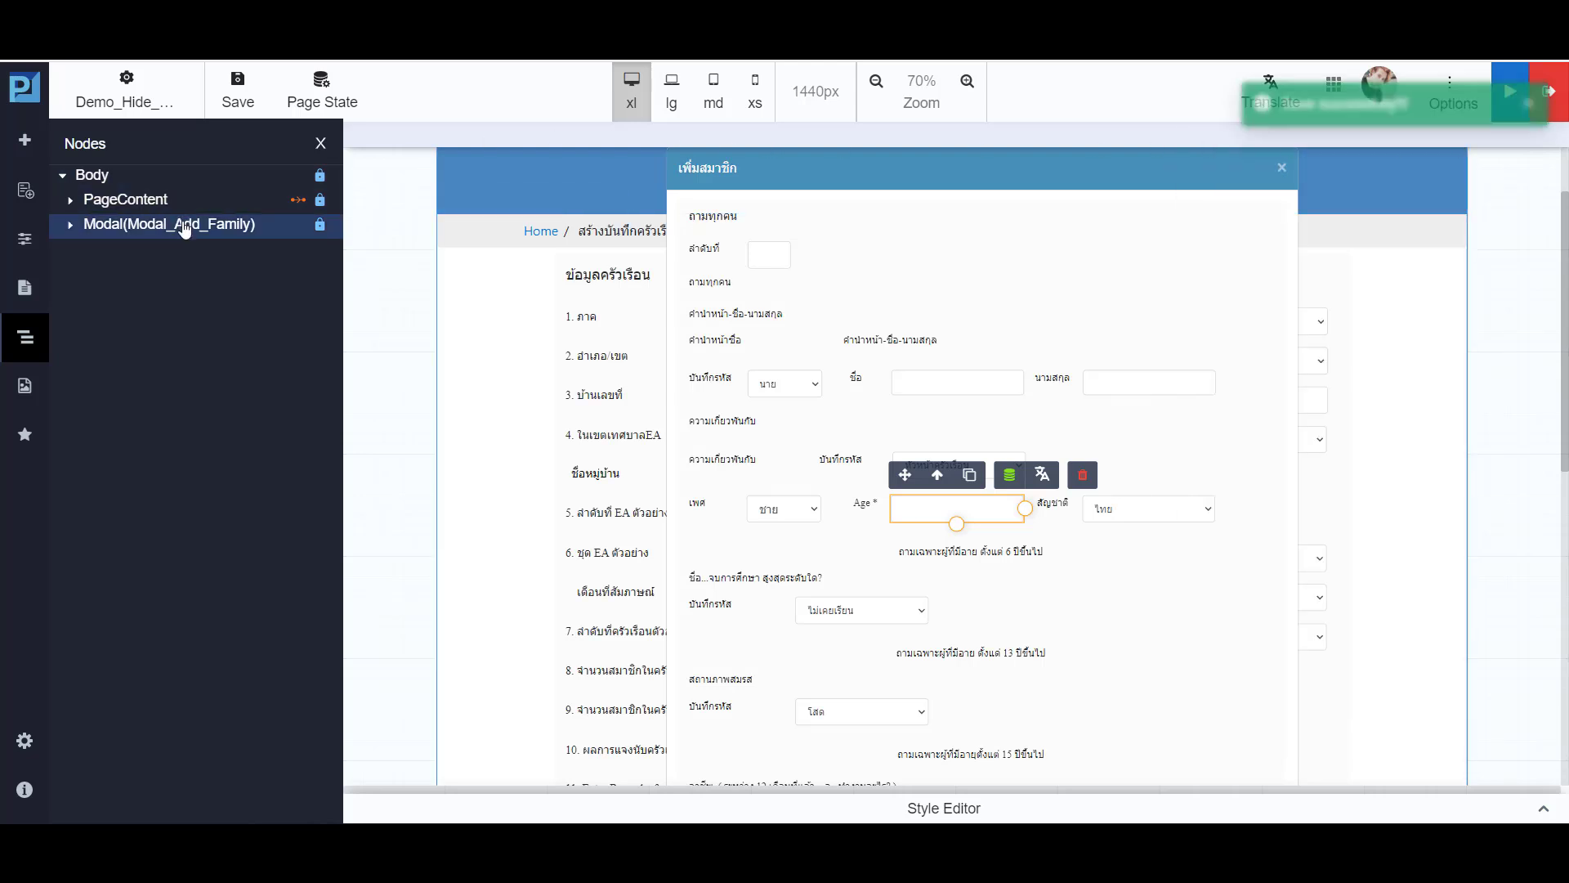
{"action": "left_click", "coordinate": [1079, 136]}
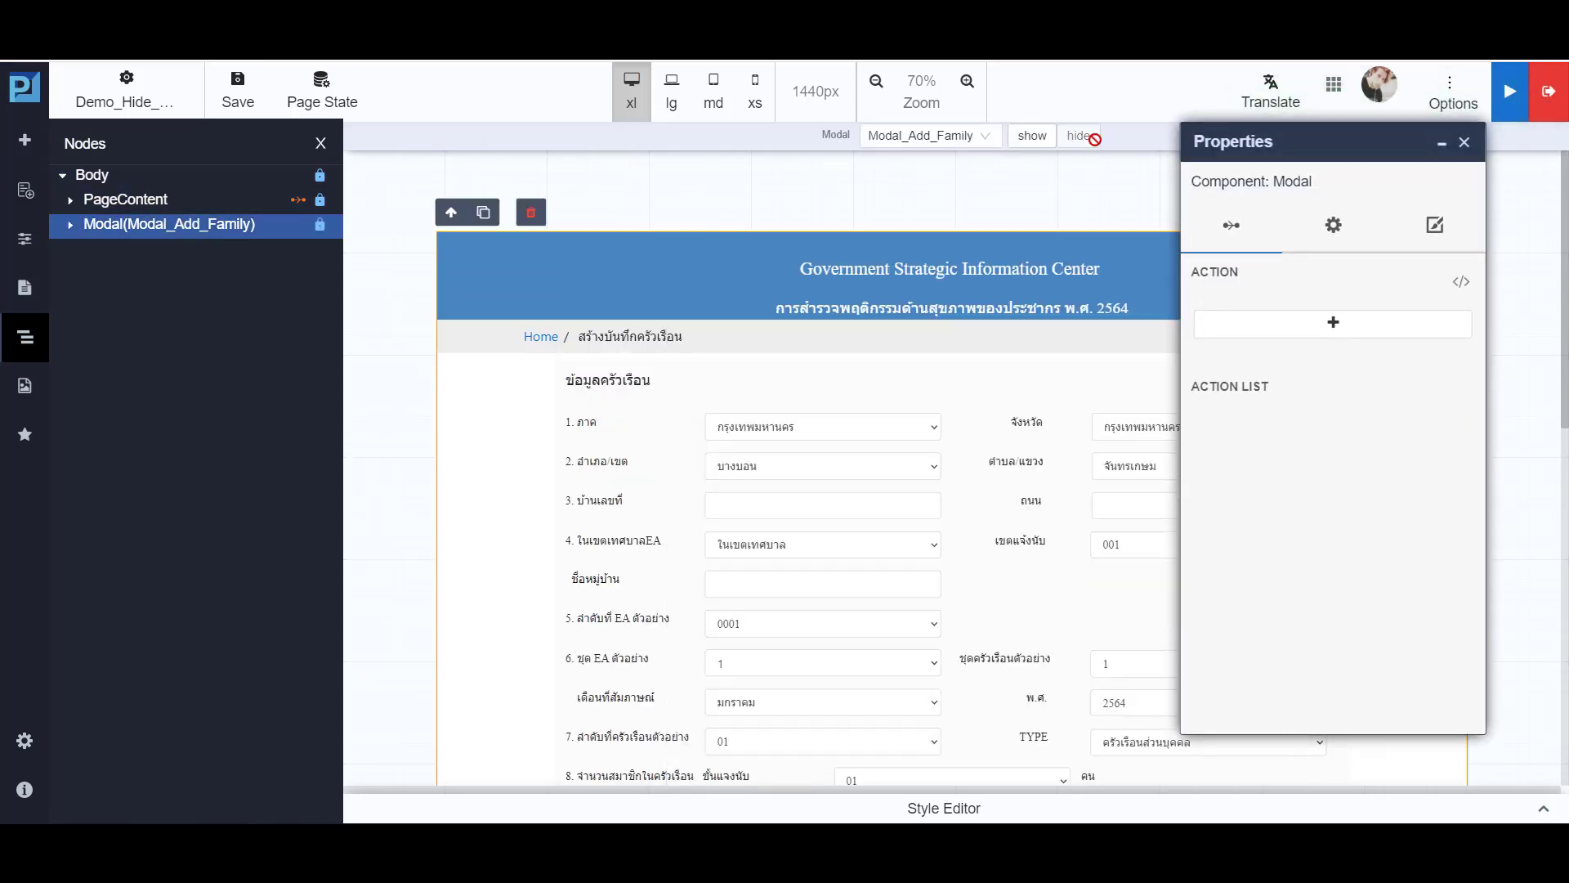
{"action": "left_click", "coordinate": [1465, 143]}
{"action": "left_click", "coordinate": [238, 92]}
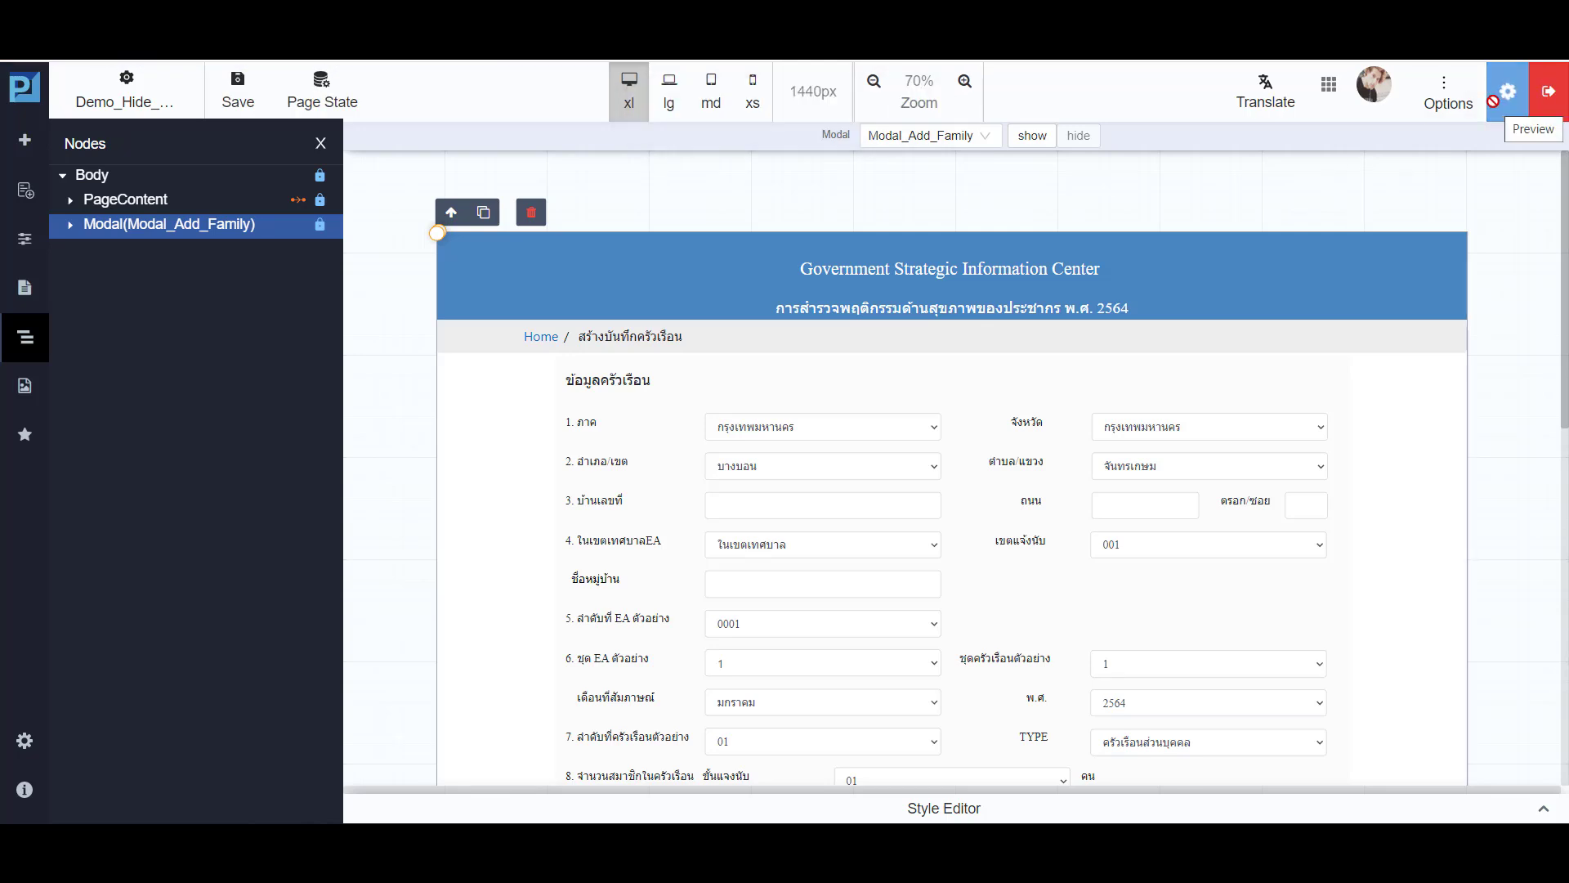
- Preview the page and open the Add Family Members form
{"action": "right_click", "coordinate": [1434, 122]}
{"action": "left_click", "coordinate": [1372, 201]}
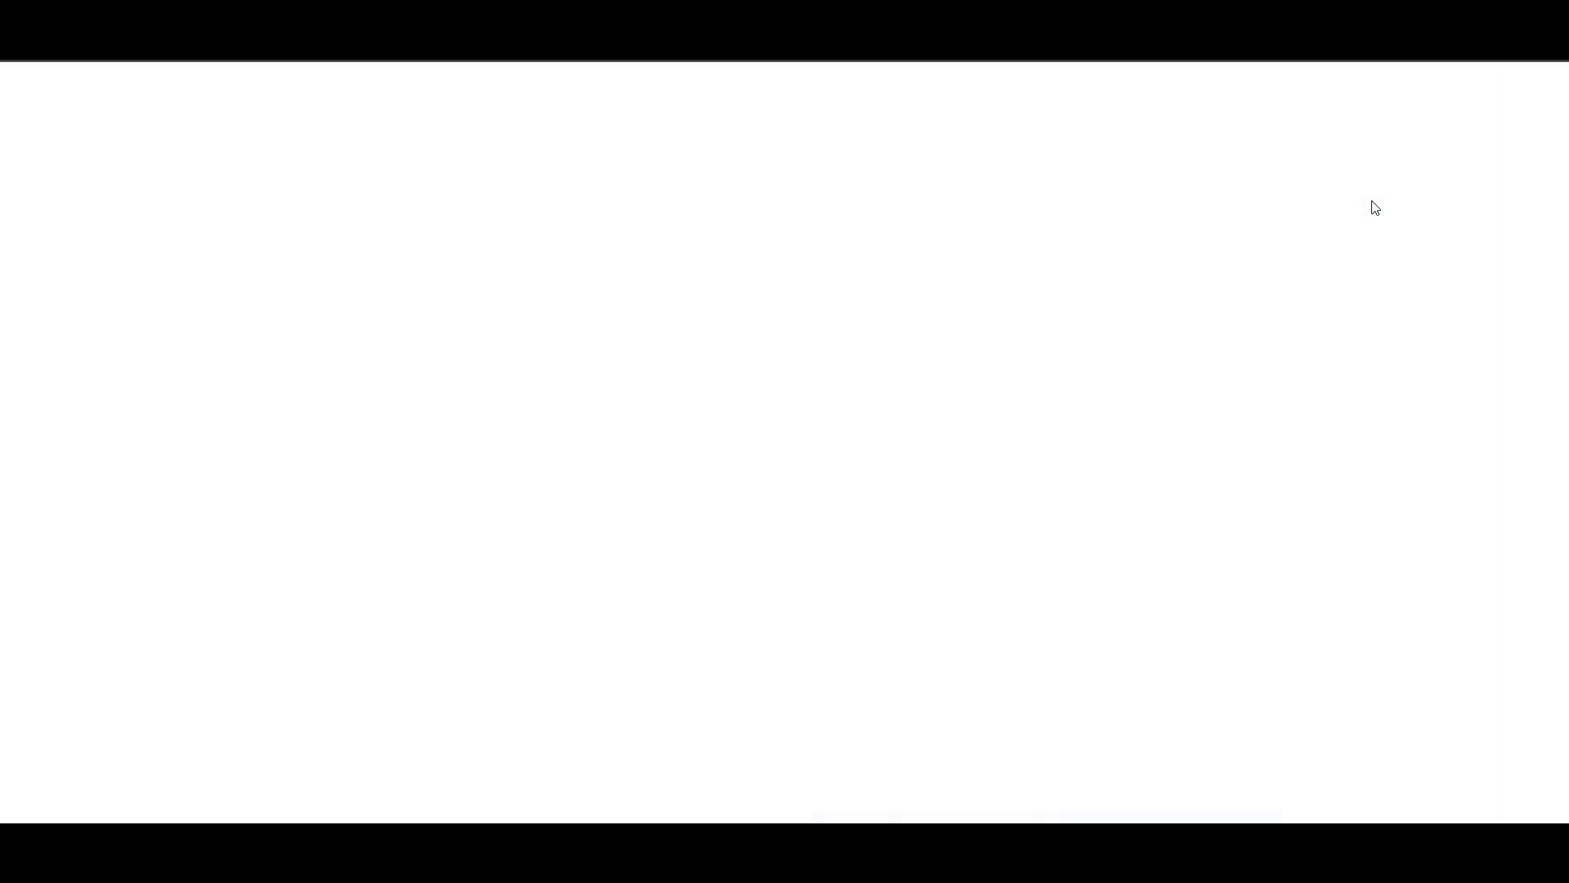
{"action": "scroll", "coordinate": [1007, 417], "scroll_direction": "down", "scroll_amount": 3}
{"action": "scroll", "coordinate": [1007, 435], "scroll_direction": "down", "scroll_amount": 5}
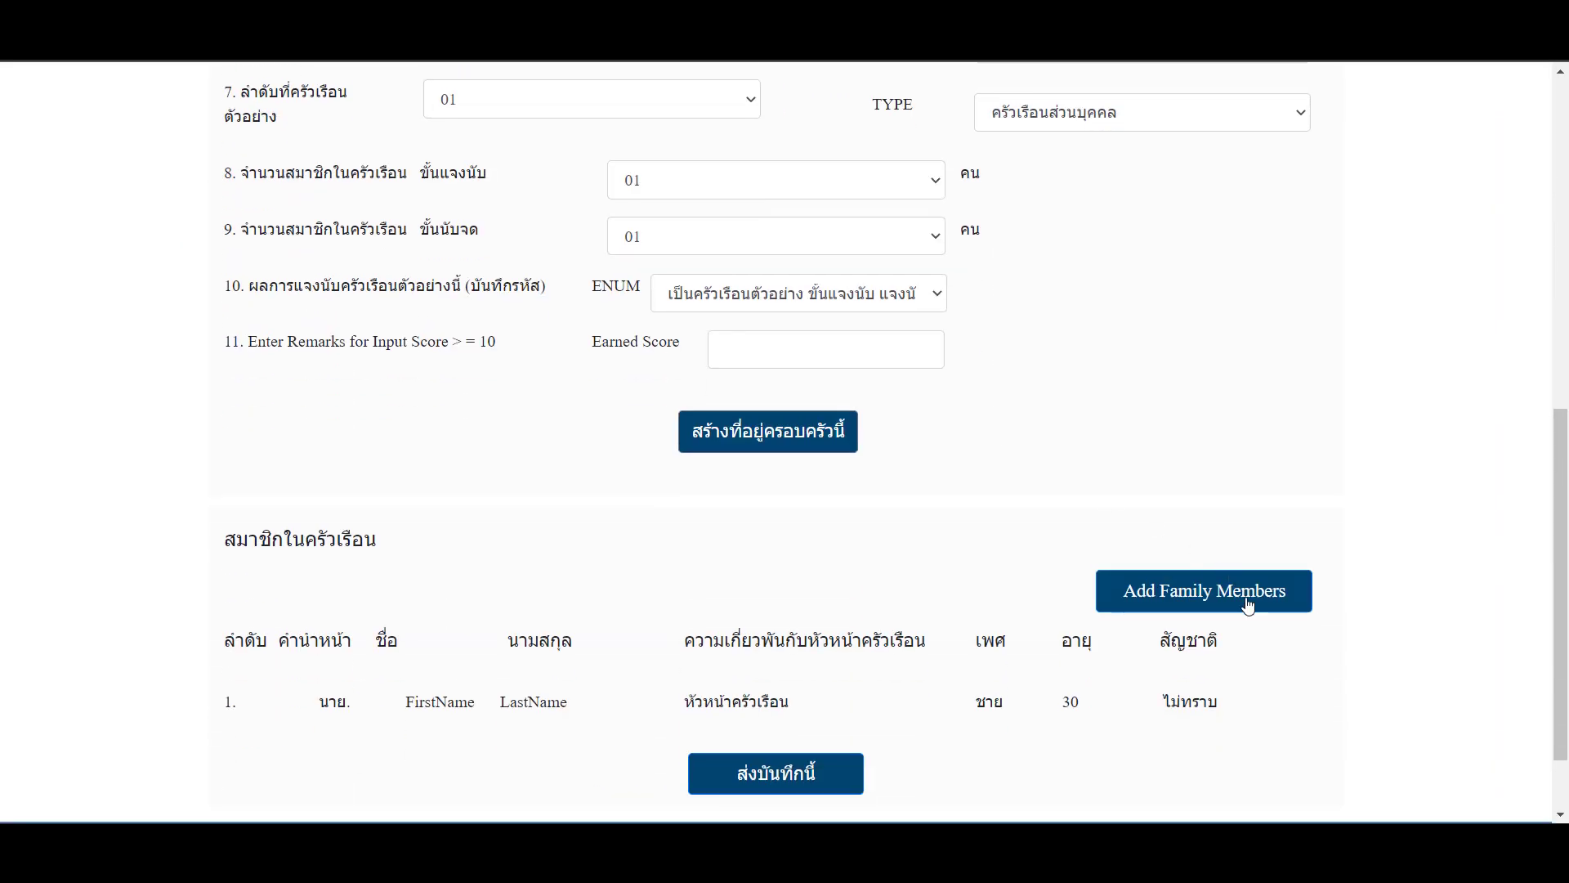
{"action": "left_click", "coordinate": [1214, 605]}
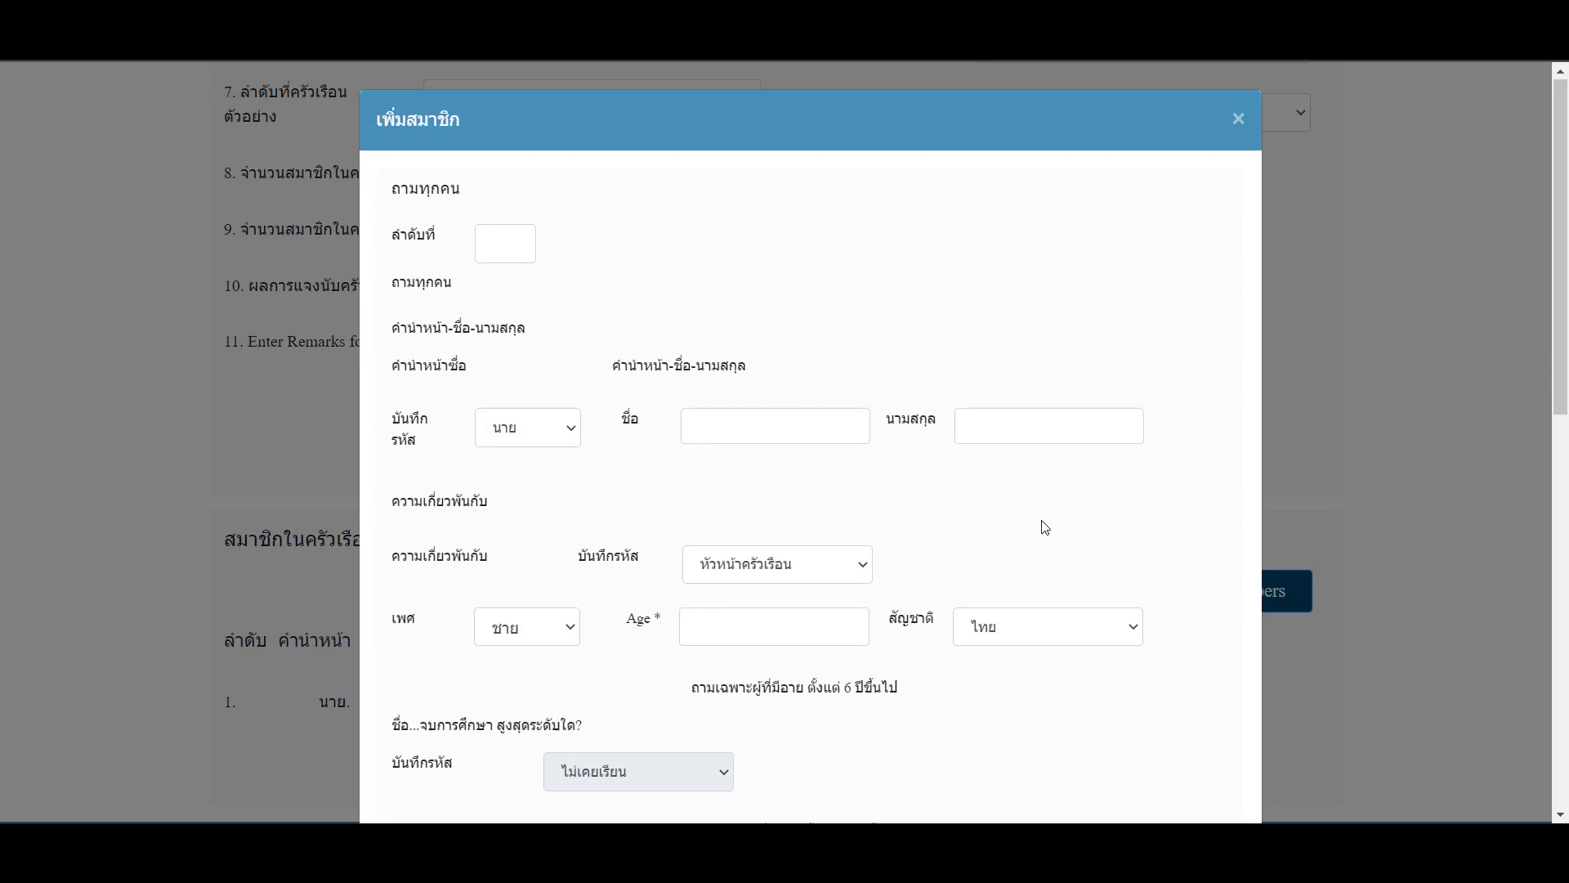
- Examine the age-dependent dropdowns with Age empty, and test the form with an age of 6
{"action": "scroll", "coordinate": [1040, 525], "scroll_direction": "down", "scroll_amount": 10}
{"action": "scroll", "coordinate": [1044, 527], "scroll_direction": "up", "scroll_amount": 4}
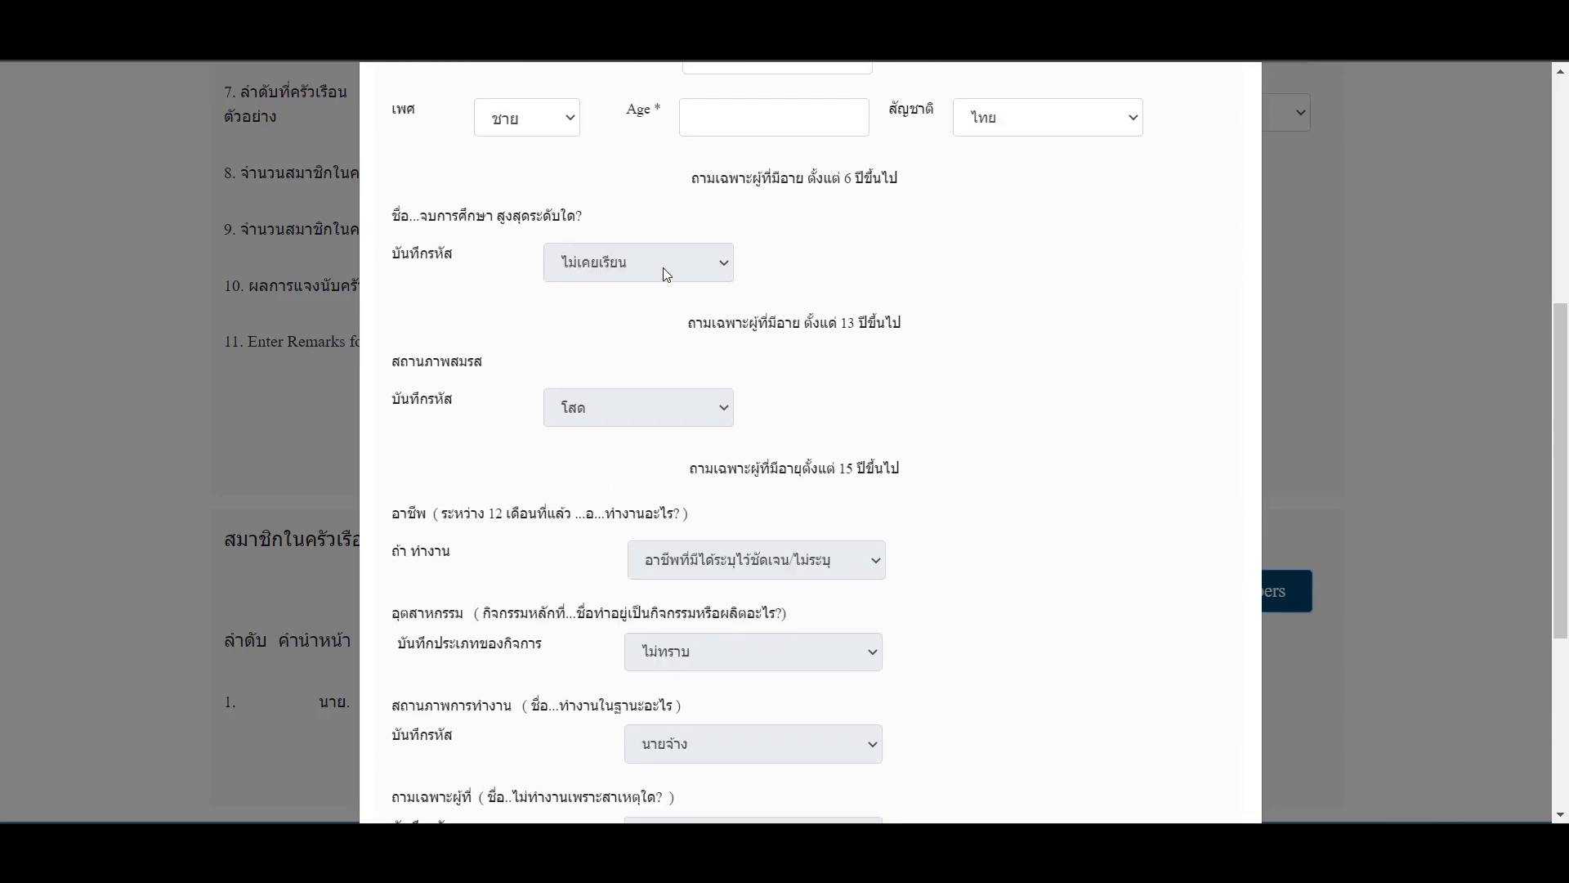
{"action": "scroll", "coordinate": [760, 507], "scroll_direction": "down", "scroll_amount": 1}
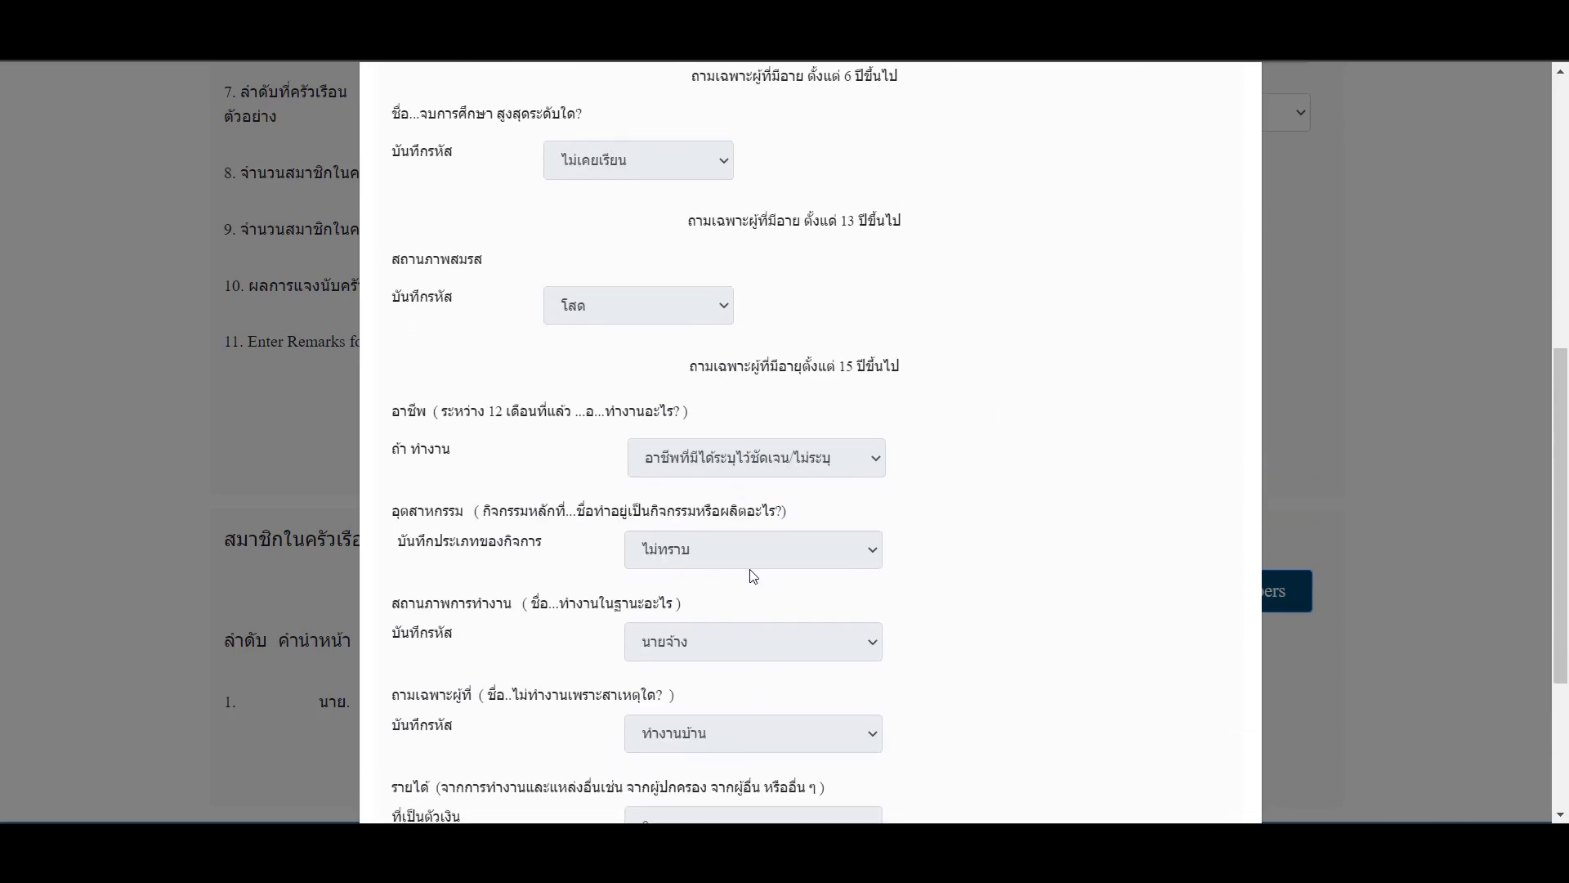
{"action": "scroll", "coordinate": [754, 576], "scroll_direction": "down", "scroll_amount": 3}
{"action": "scroll", "coordinate": [768, 474], "scroll_direction": "up", "scroll_amount": 7}
{"action": "left_click", "coordinate": [755, 362]}
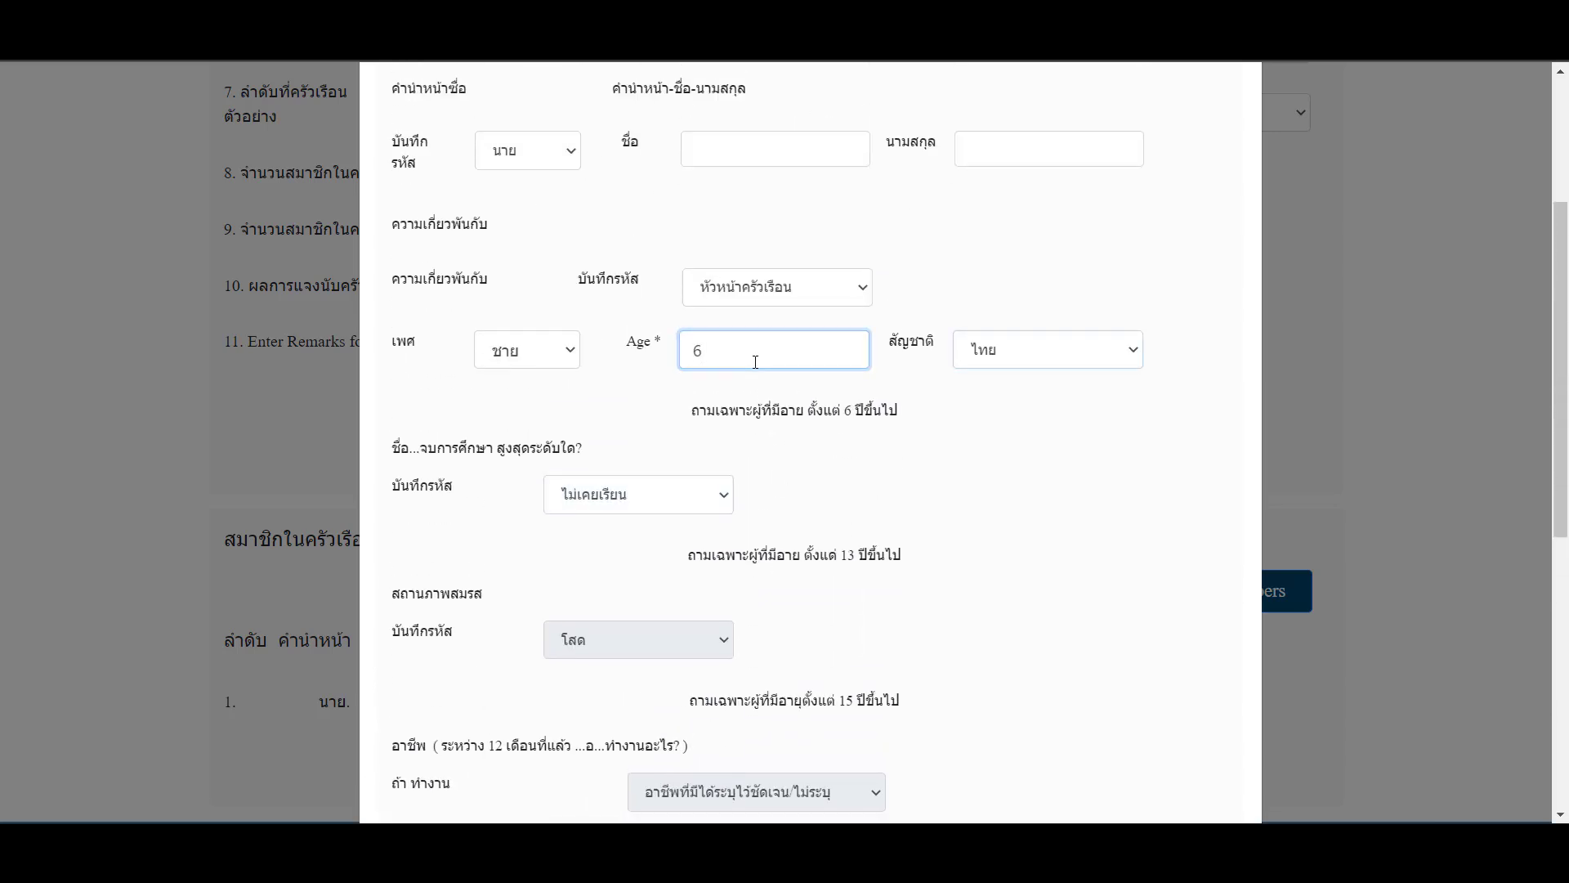
{"action": "key", "text": "Tab"}
- Test the Age field with 13 and with 15, checking the dropdowns for ages 13 and 15 and above
{"action": "left_click", "coordinate": [725, 352]}
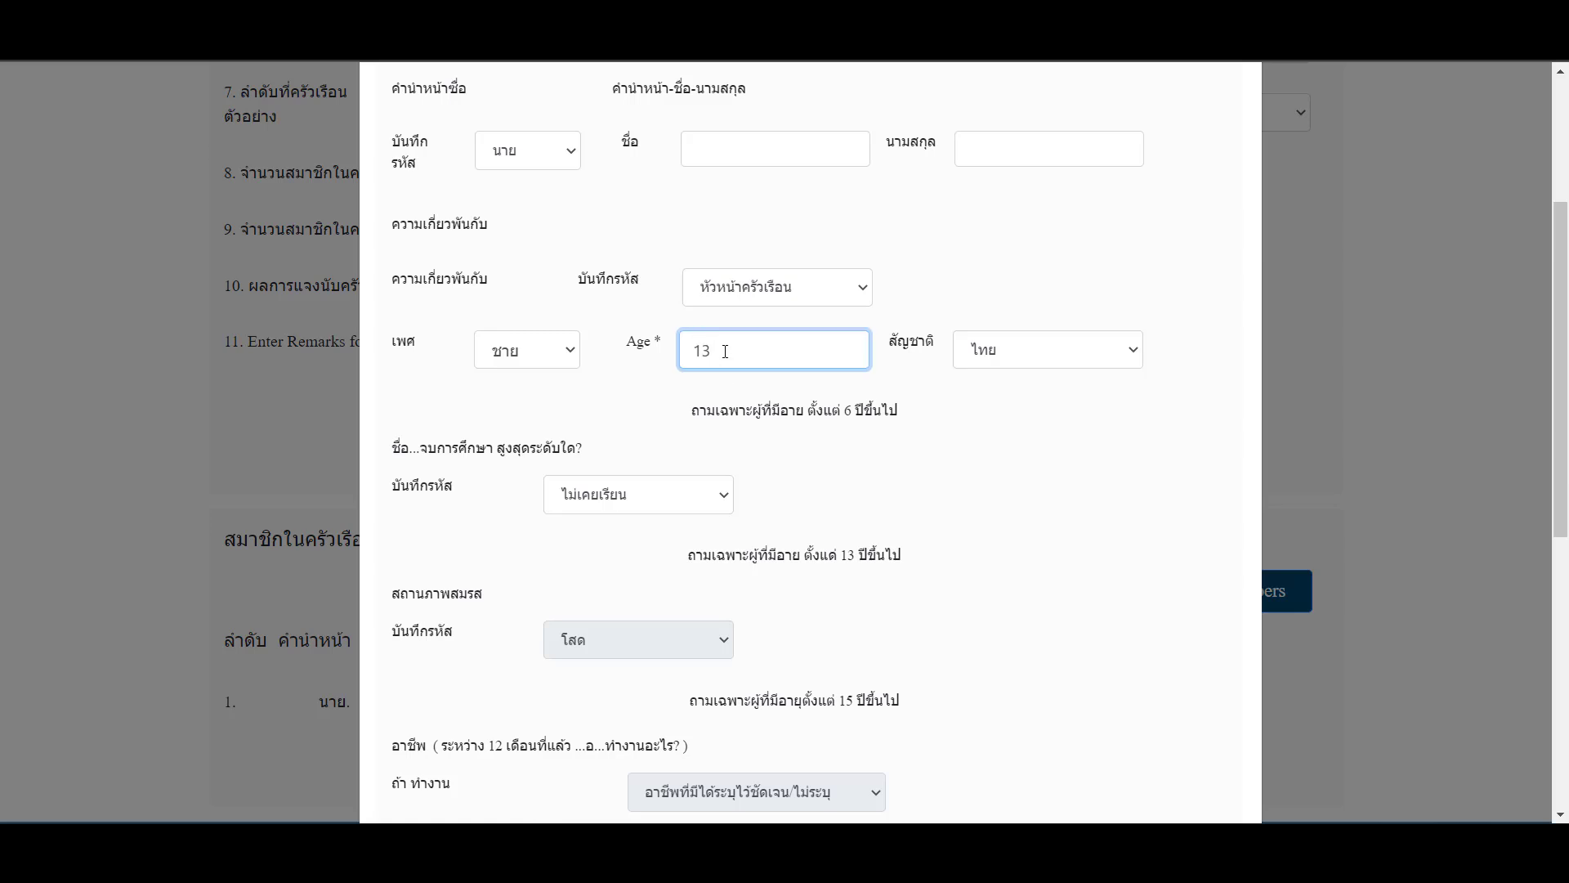
{"action": "key", "text": "Tab"}
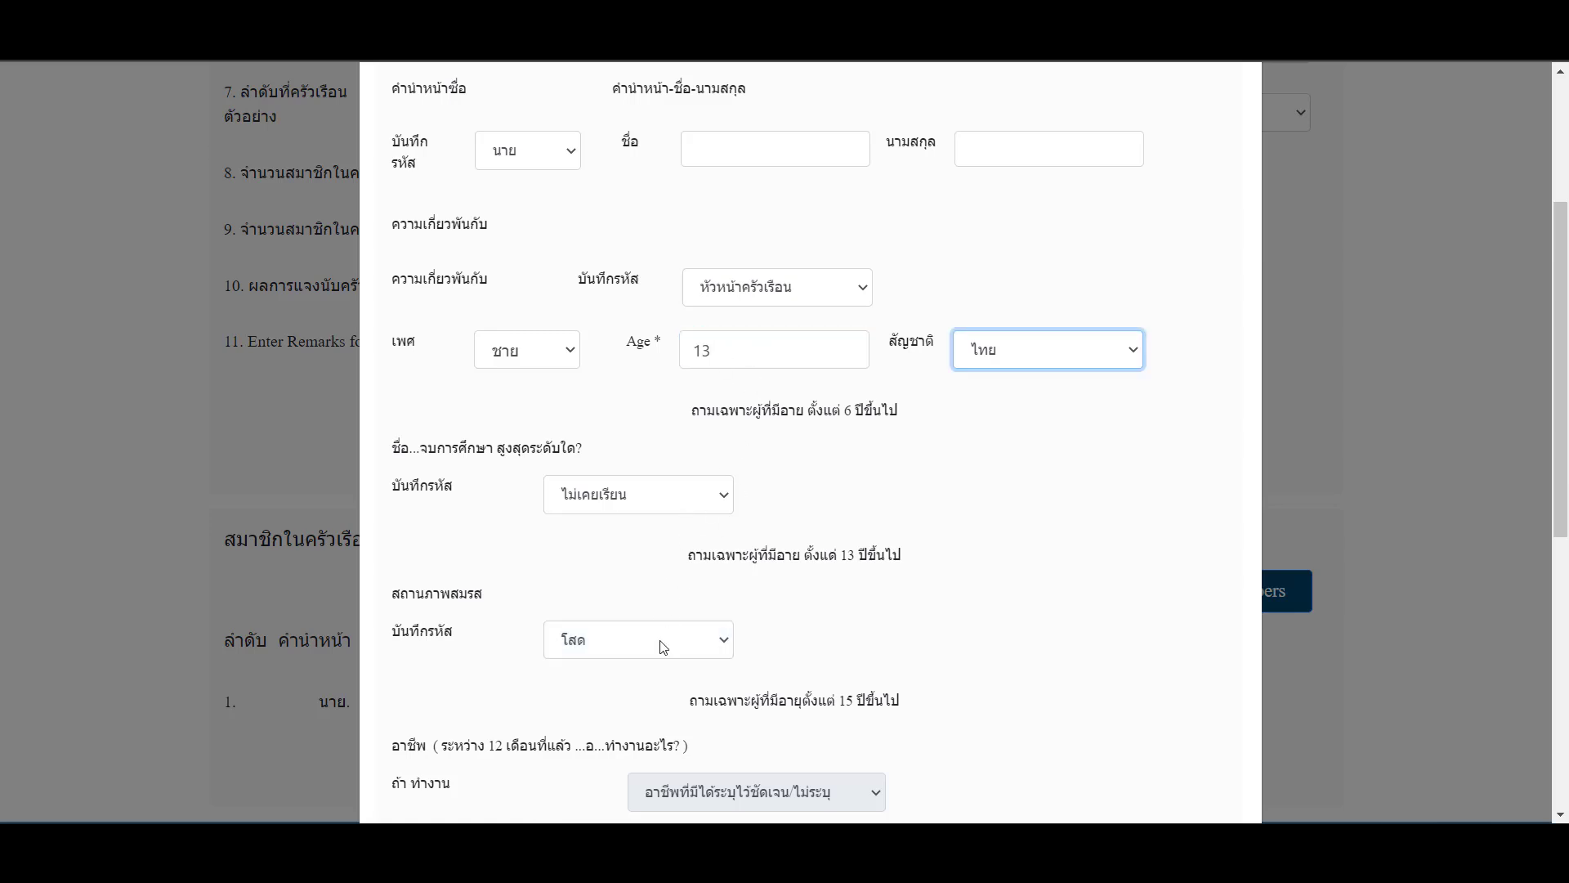
{"action": "left_click", "coordinate": [749, 351]}
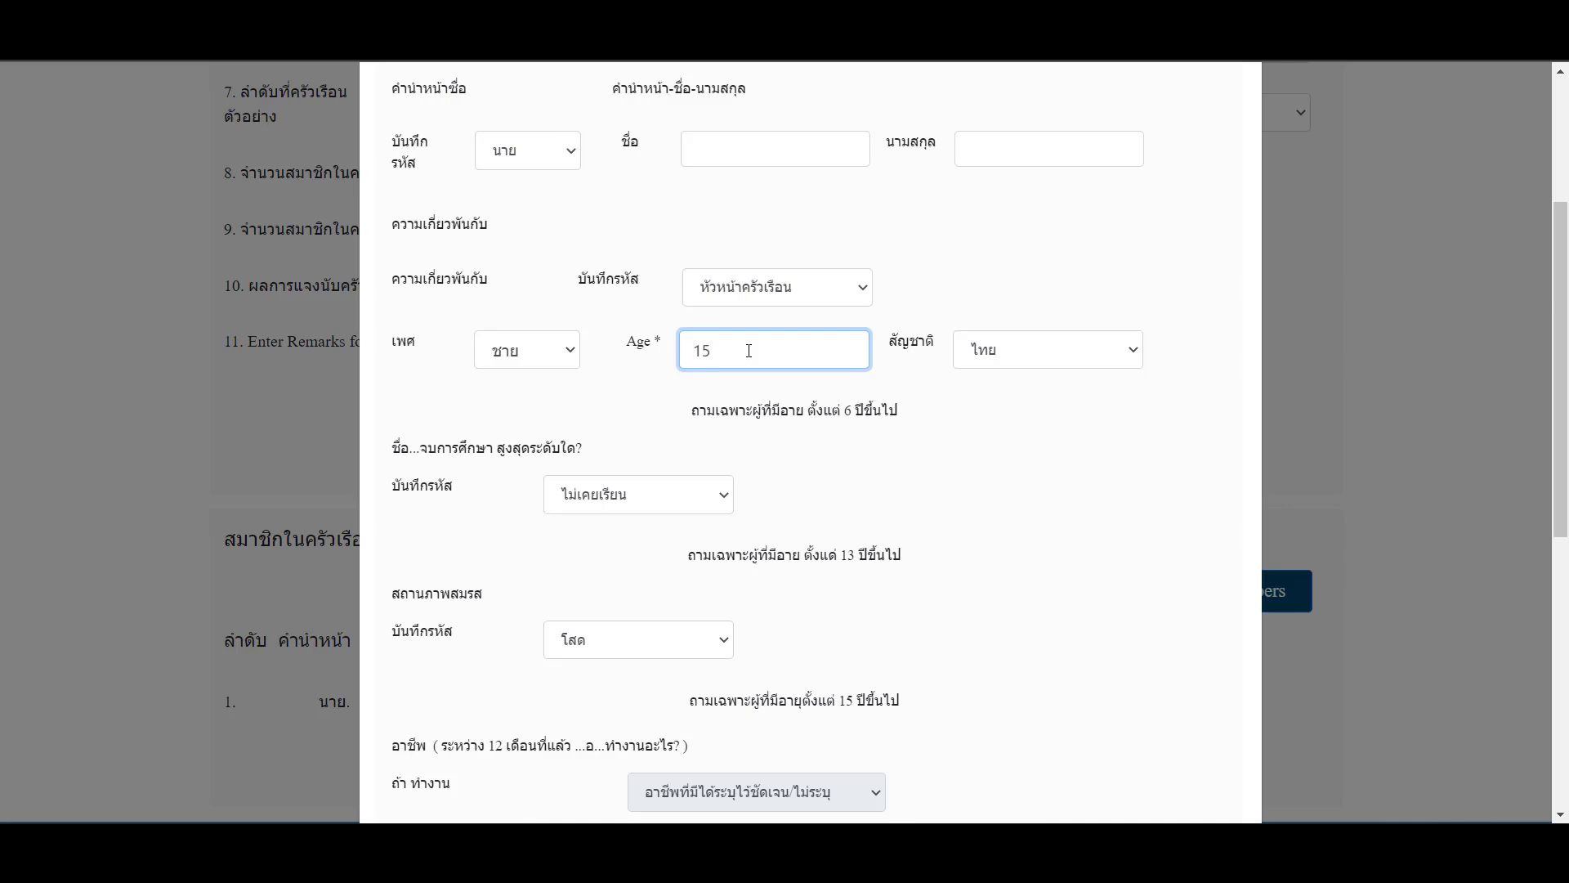
{"action": "key", "text": "Tab"}
{"action": "scroll", "coordinate": [798, 518], "scroll_direction": "down", "scroll_amount": 3}
{"action": "scroll", "coordinate": [846, 523], "scroll_direction": "down", "scroll_amount": 6}
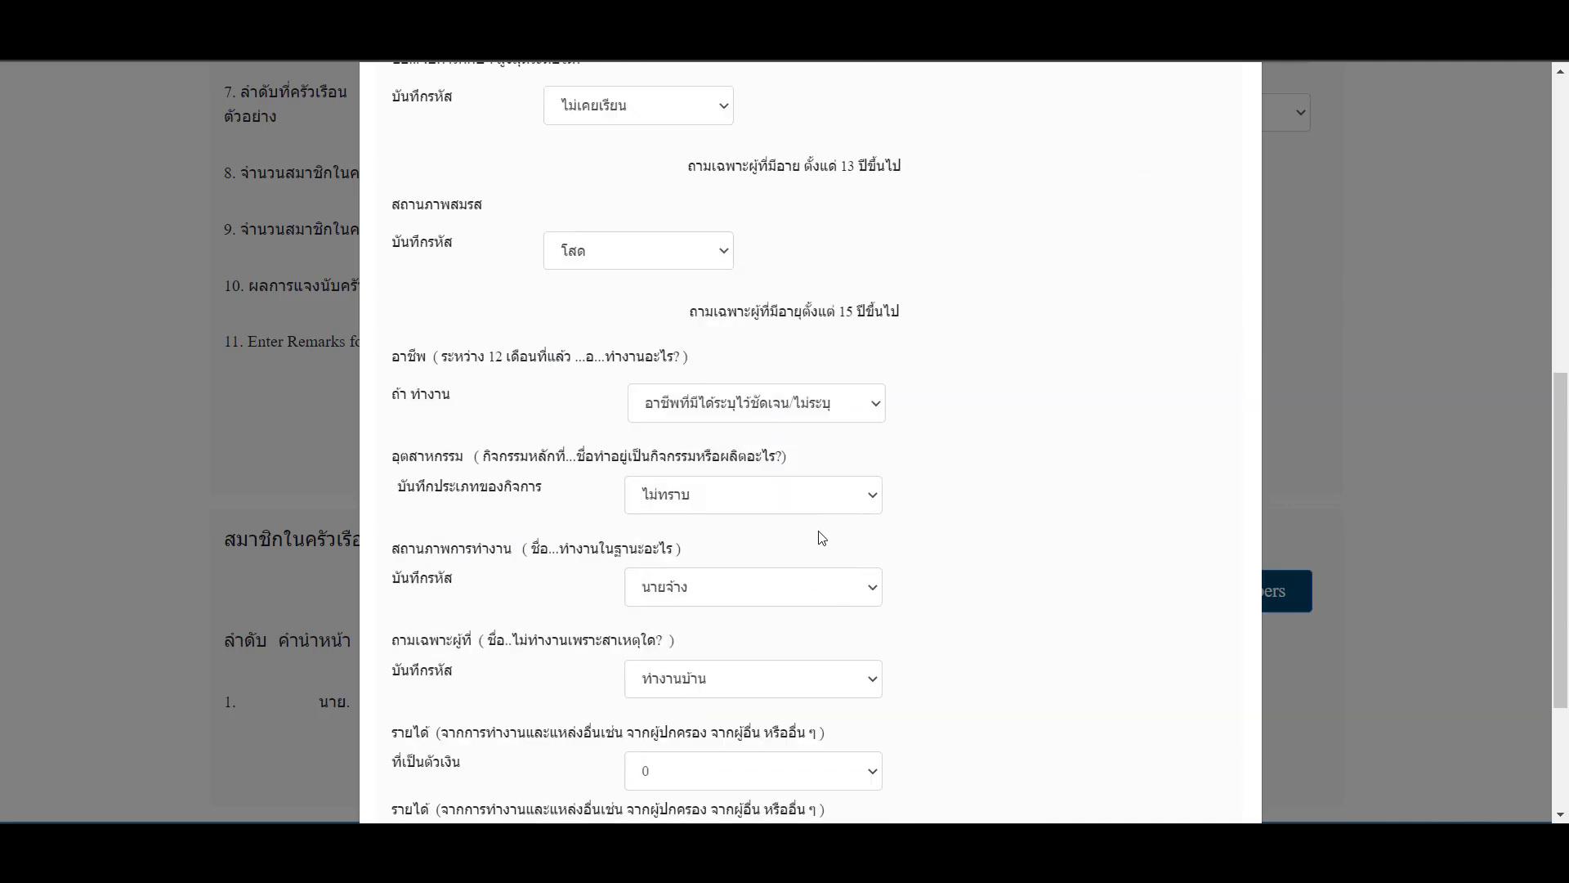
{"action": "left_click", "coordinate": [809, 391]}
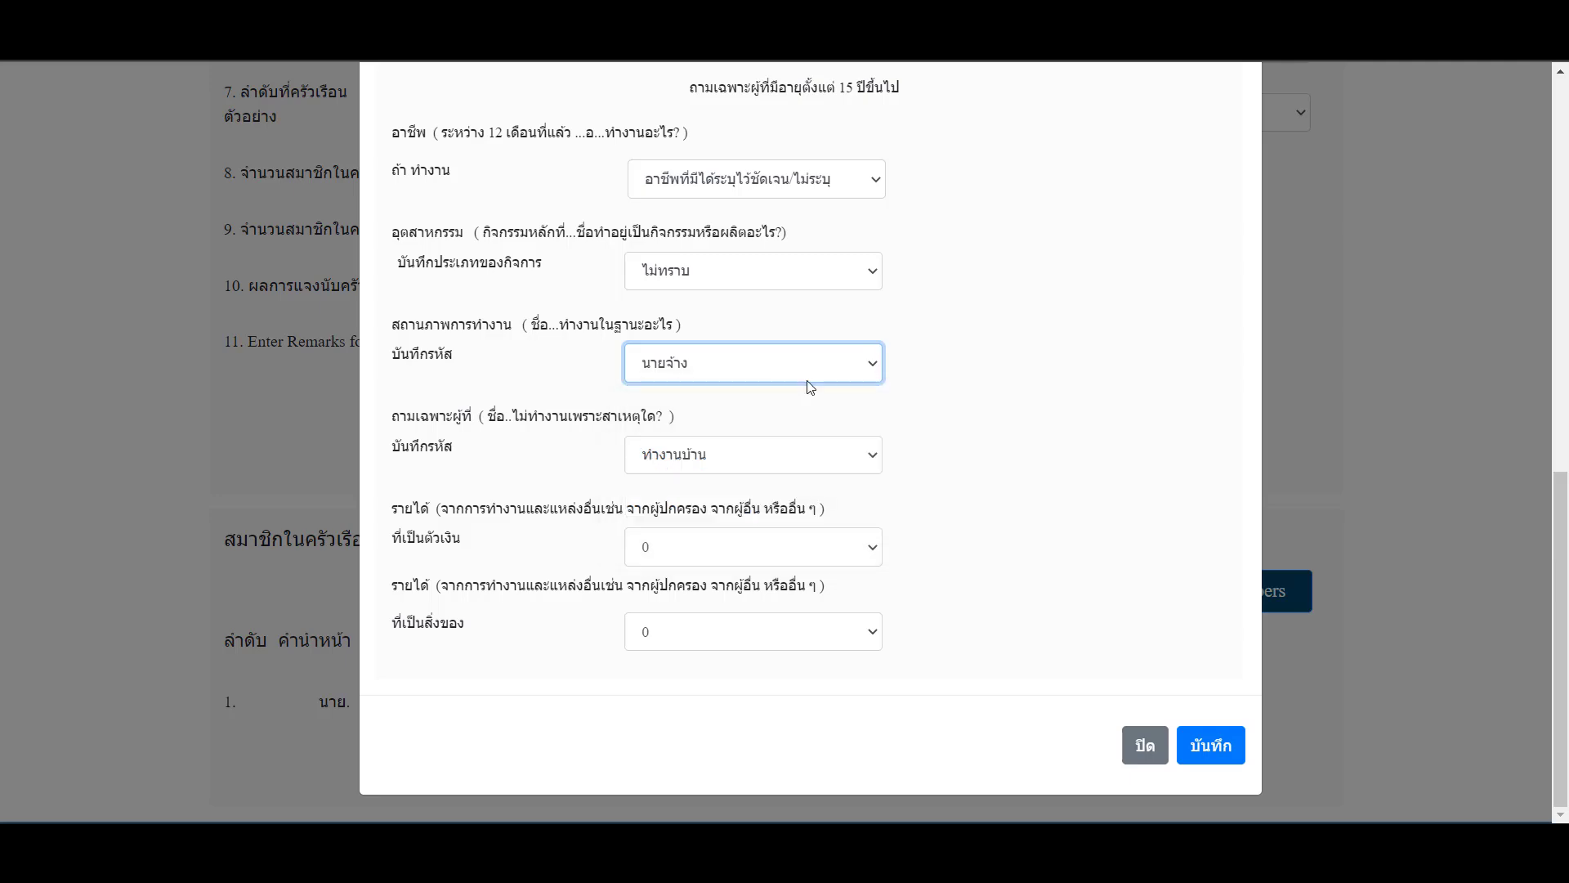
{"action": "scroll", "coordinate": [1062, 613], "scroll_direction": "up", "scroll_amount": 8}
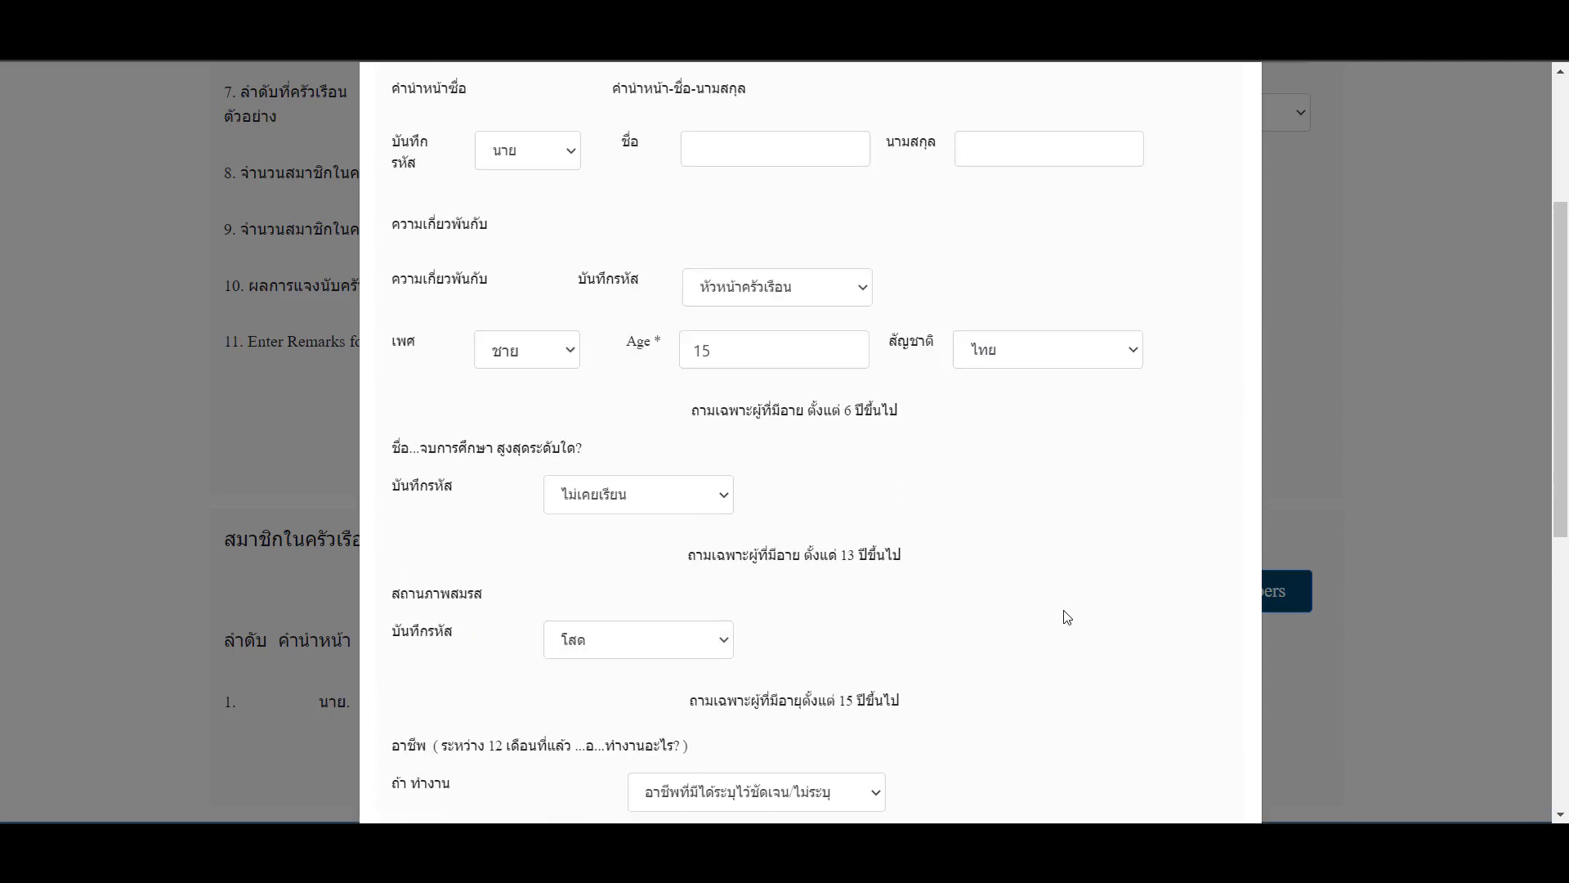
- Set Age back to 6 and check the state of the dropdowns for ages 6, 13 and 15 and above
{"action": "left_click", "coordinate": [782, 359]}
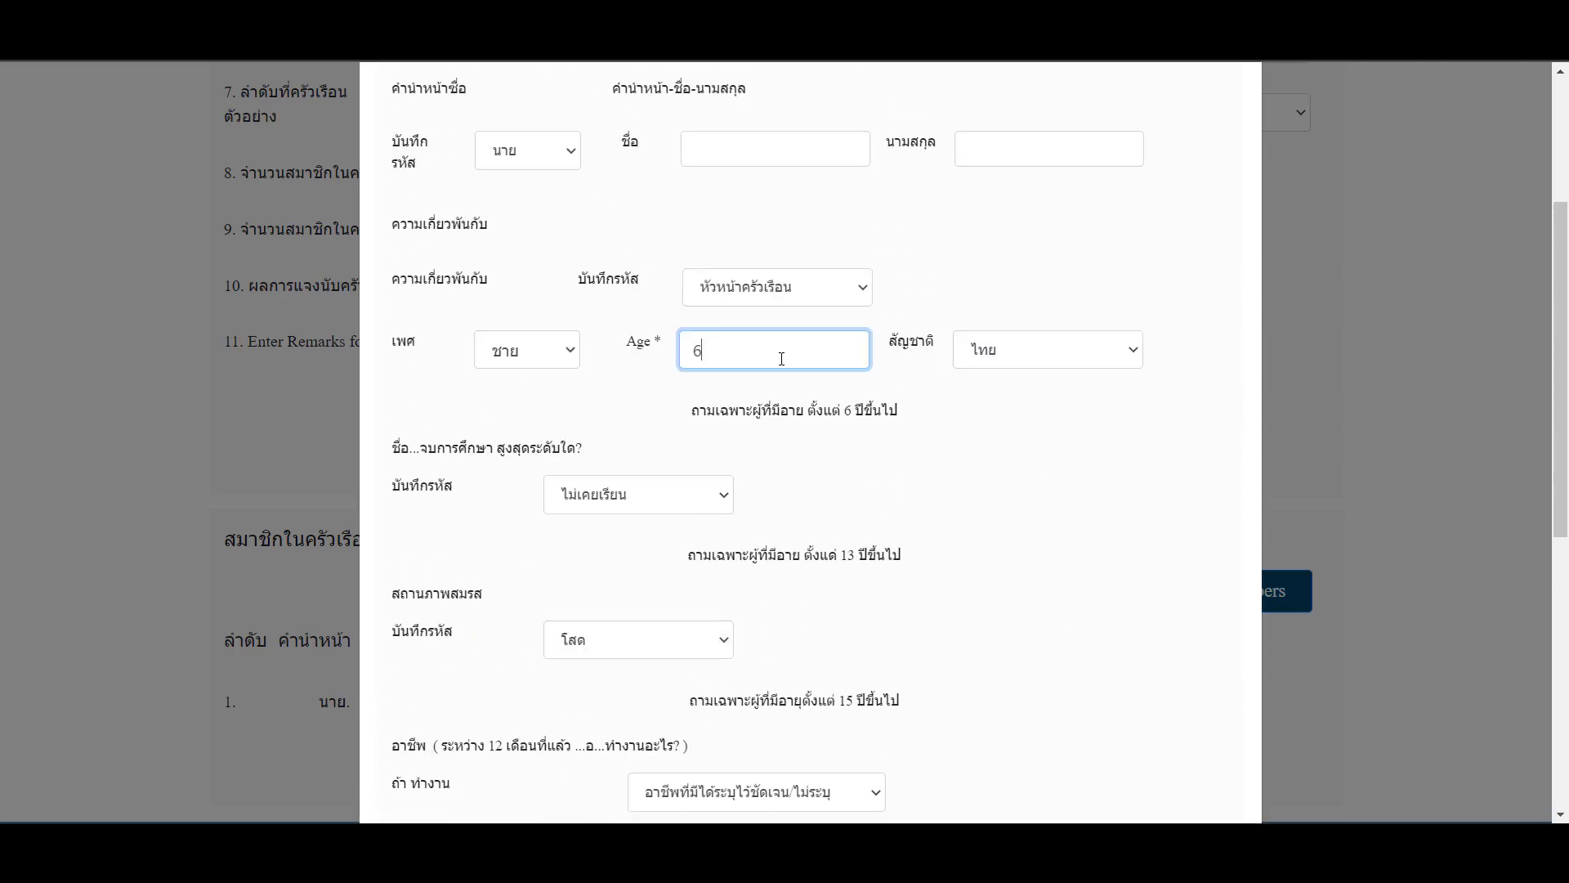
{"action": "type", "text": "6"}
{"action": "key", "text": "Tab"}
{"action": "left_click", "coordinate": [754, 359]}
{"action": "scroll", "coordinate": [673, 438], "scroll_direction": "down", "scroll_amount": 6}
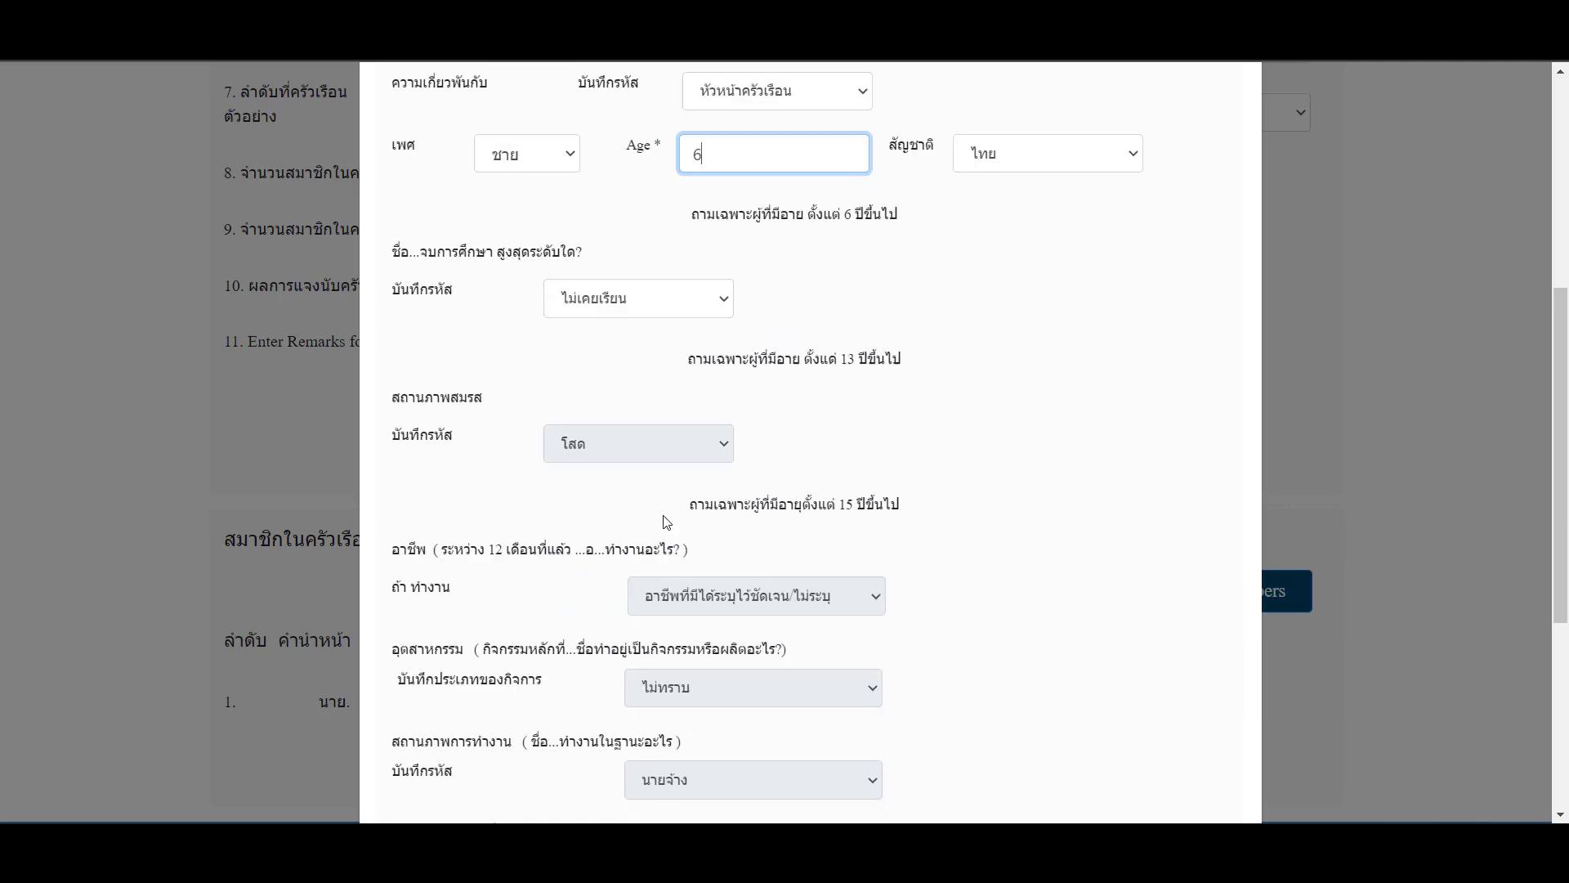
{"action": "scroll", "coordinate": [748, 723], "scroll_direction": "up", "scroll_amount": 3}
{"action": "scroll", "coordinate": [750, 710], "scroll_direction": "up", "scroll_amount": 5}
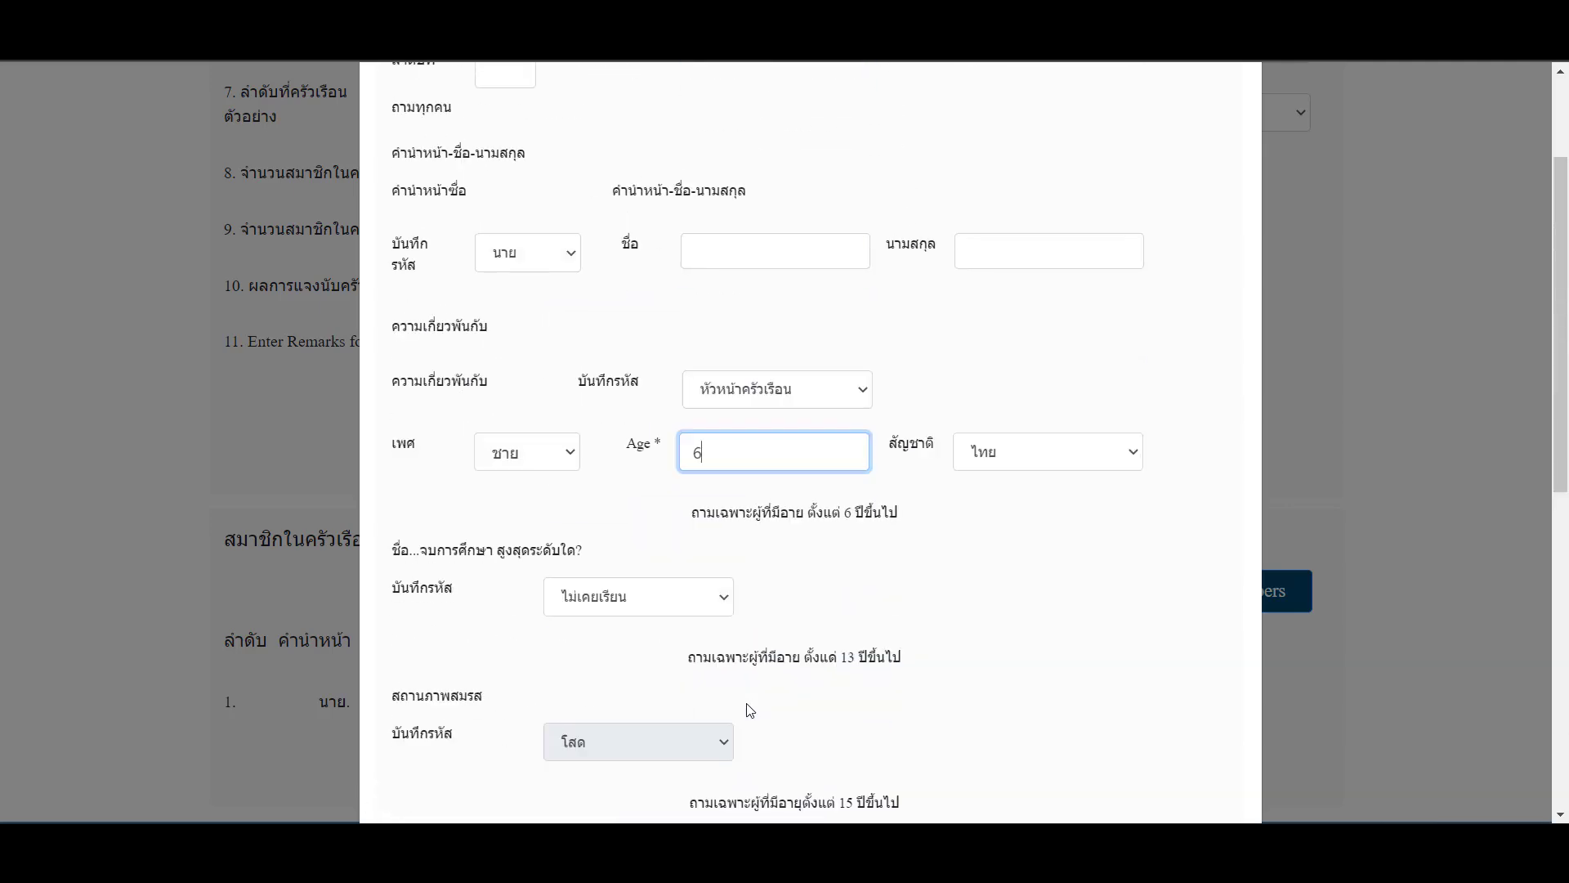